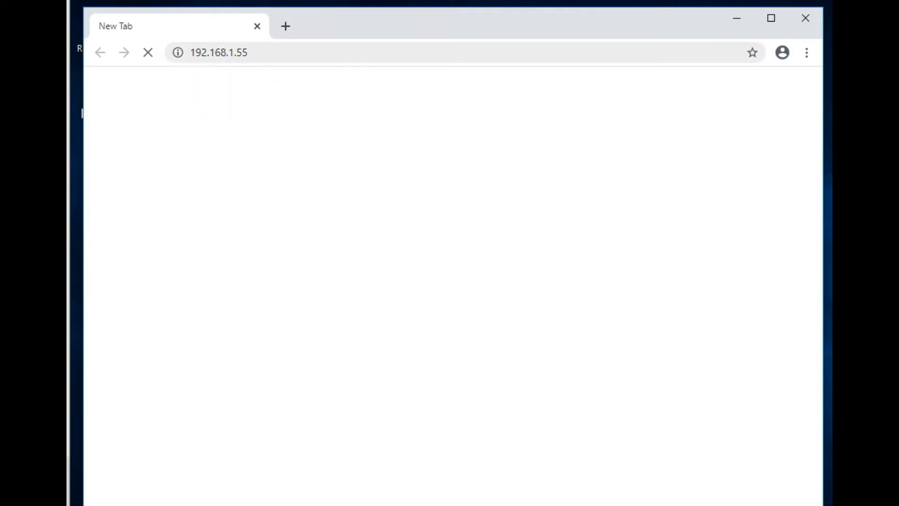
key(ctrl+l)
text(https://192.168.1.55)
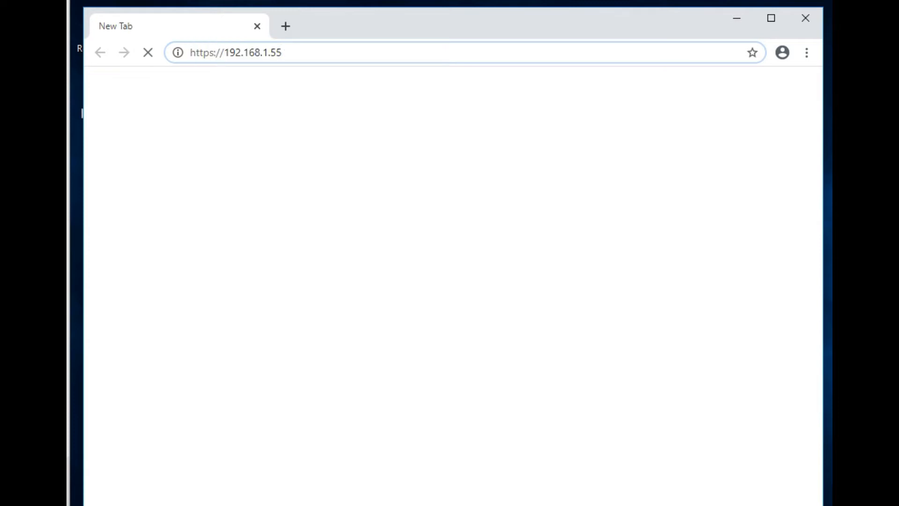
key(Return)
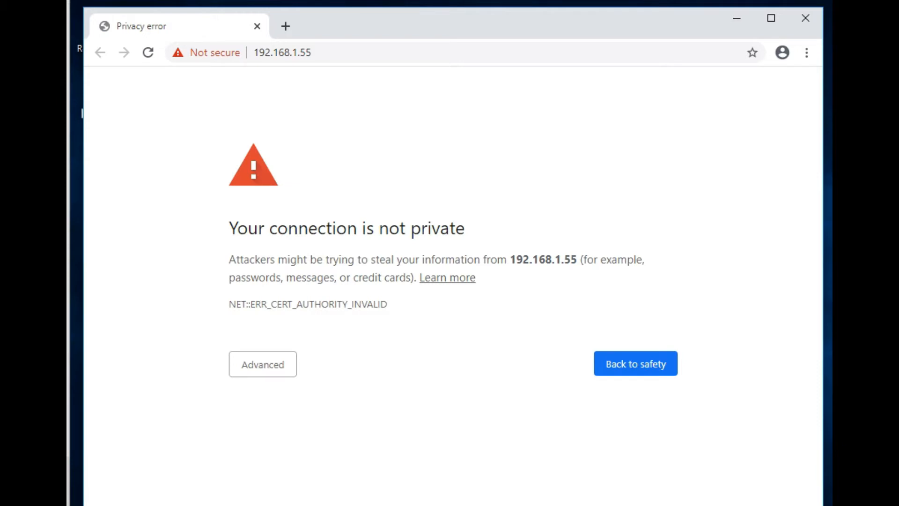
click(263, 364)
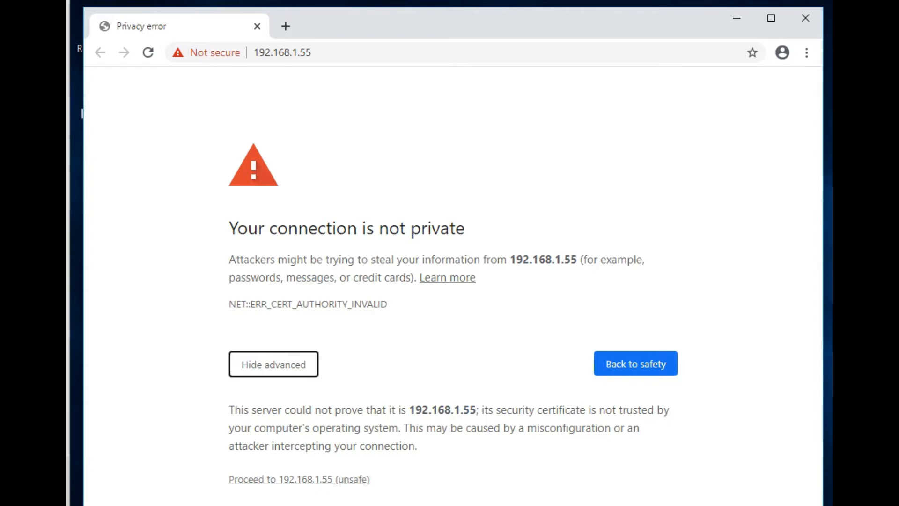
click(299, 479)
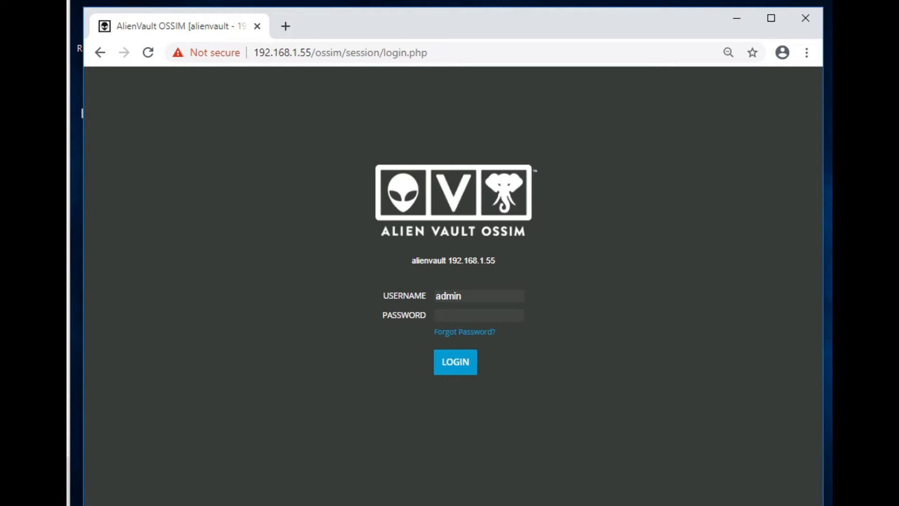
Log in as admin with the account password and skip the AlienVault Getting Started wizard
text(•)
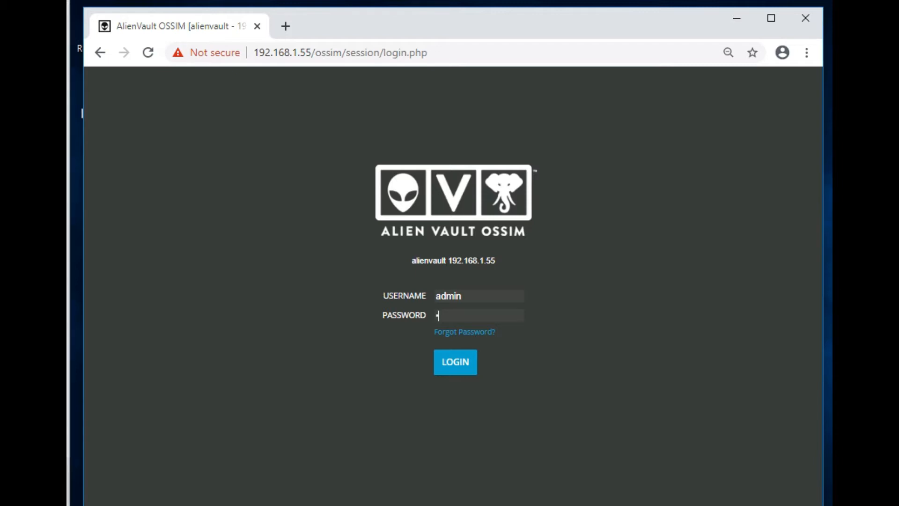
text(•••••••)
key(Return)
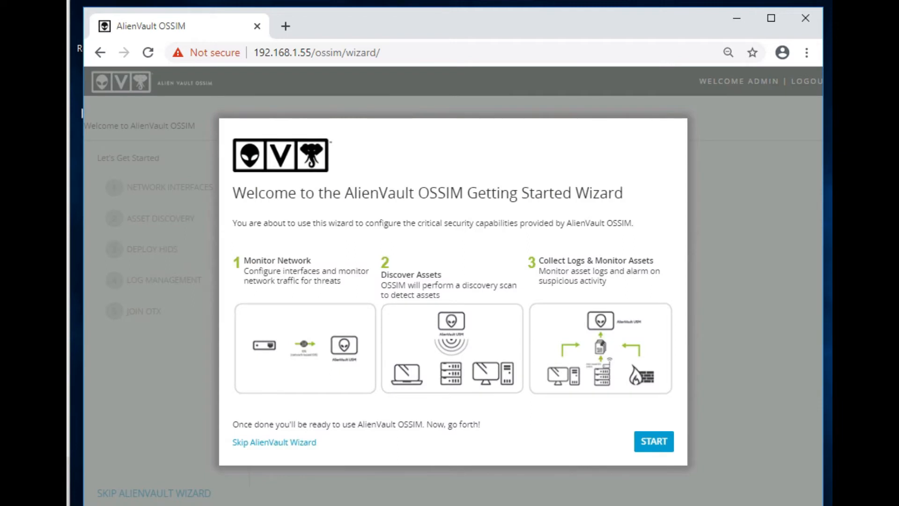
click(275, 442)
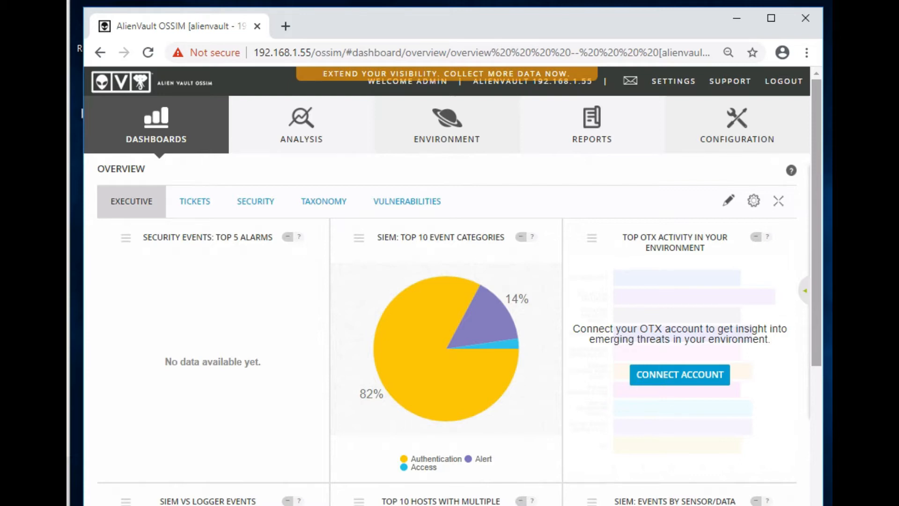
Open the user information list on the Administration configuration page and look over the existing accounts
mouse_move(737, 129)
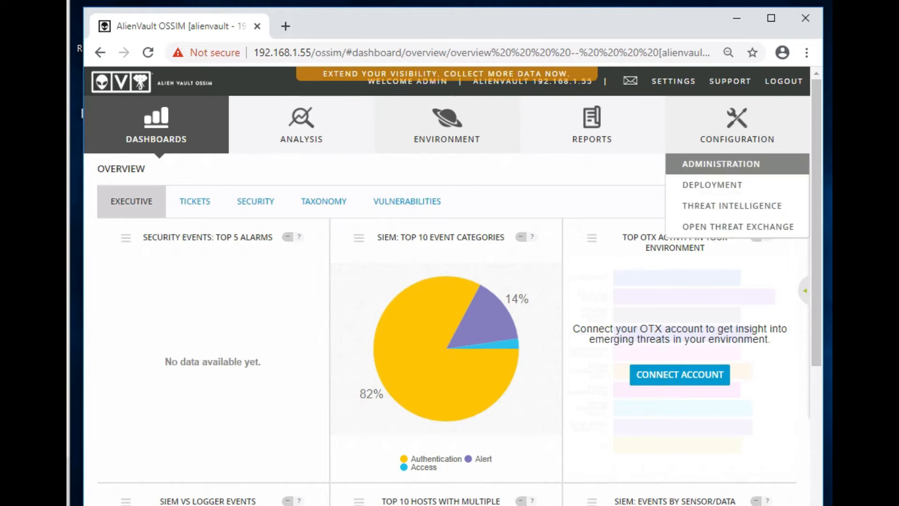
click(721, 164)
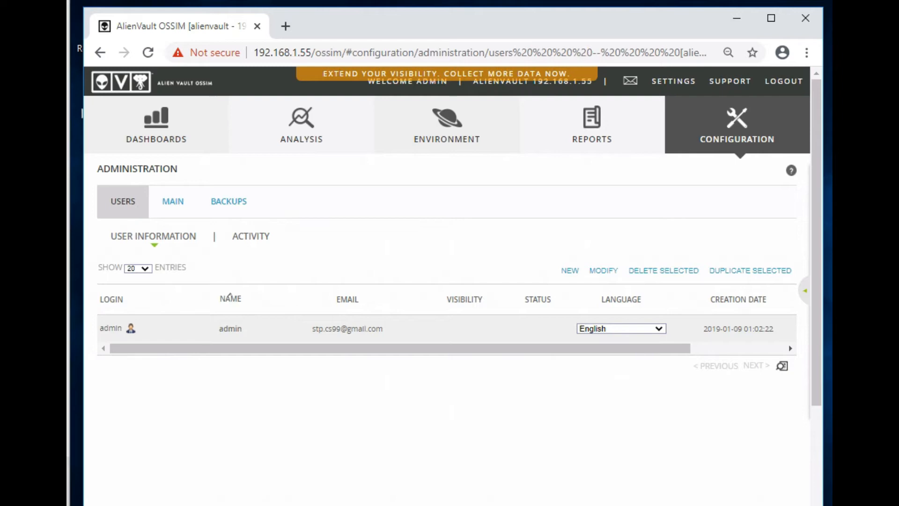
scroll(447, 286, down, 3)
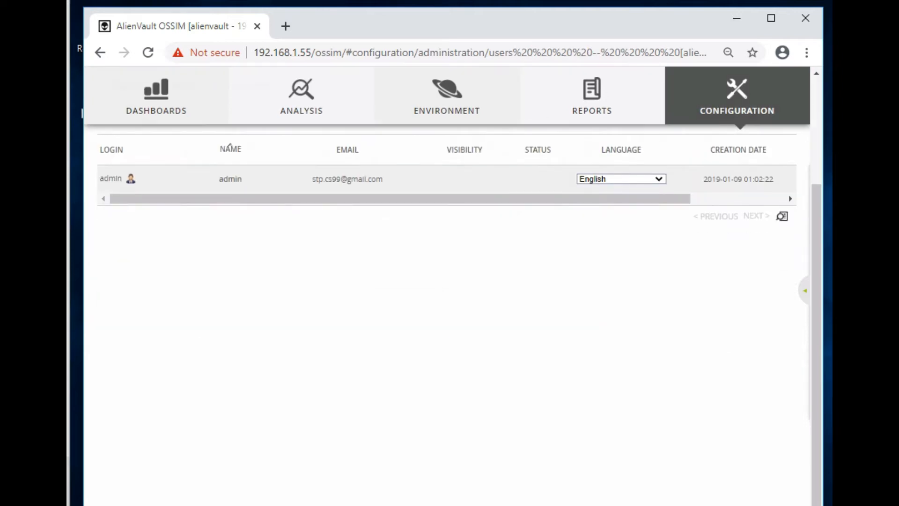
scroll(447, 286, up, 3)
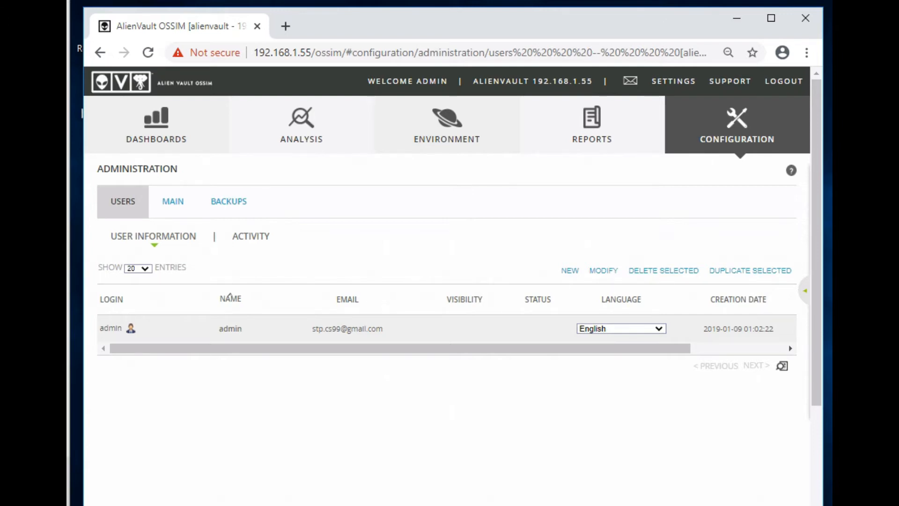
Create a new user with a login, name, e-mail and password, allow all menus, and save the account
click(570, 271)
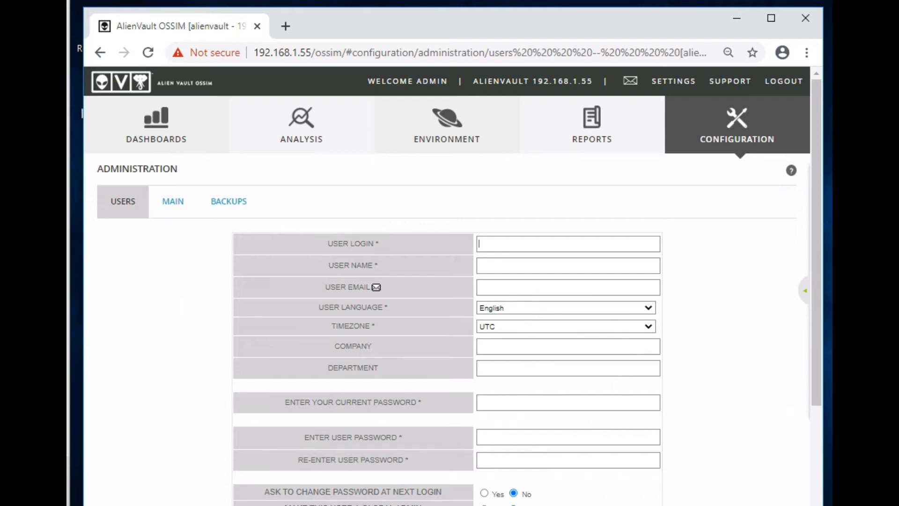
text(Martin)
click(479, 266)
text(Martin)
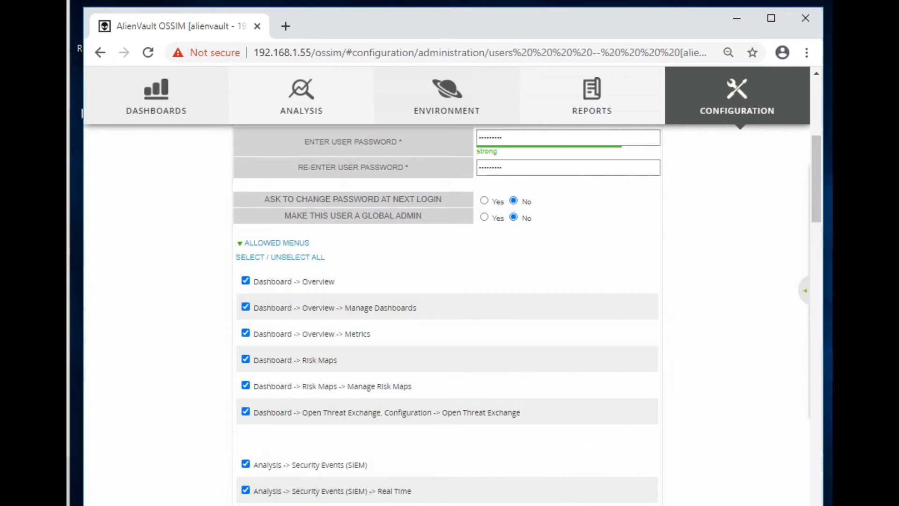
click(280, 257)
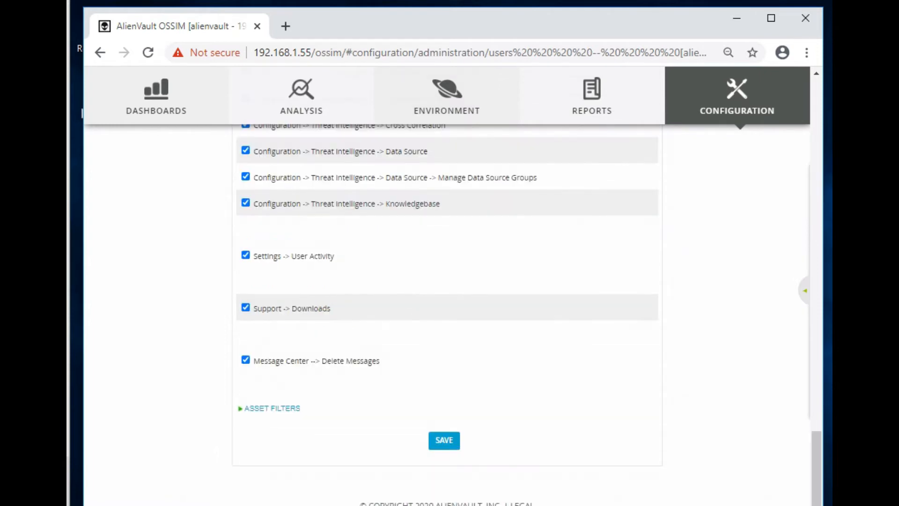
click(444, 441)
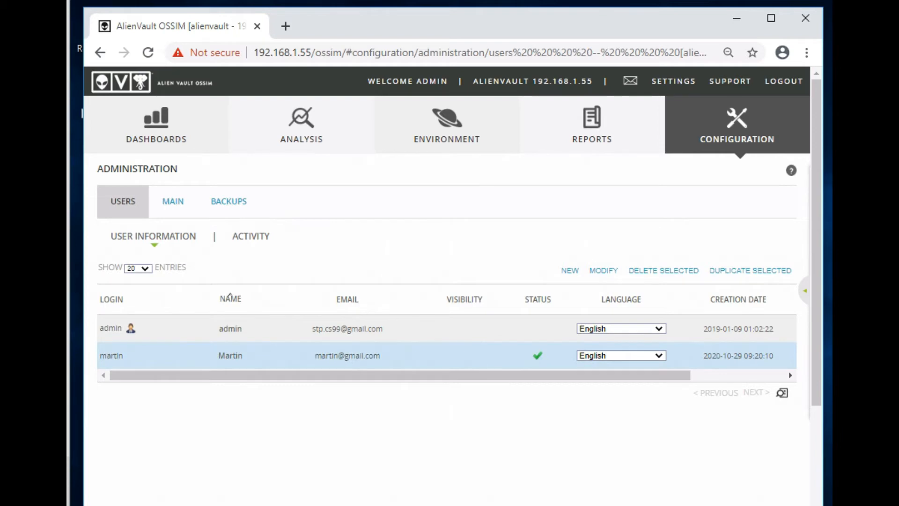
Open the Assets & Groups page of the environment and bring up its list of assets
scroll(450, 281, down, 3)
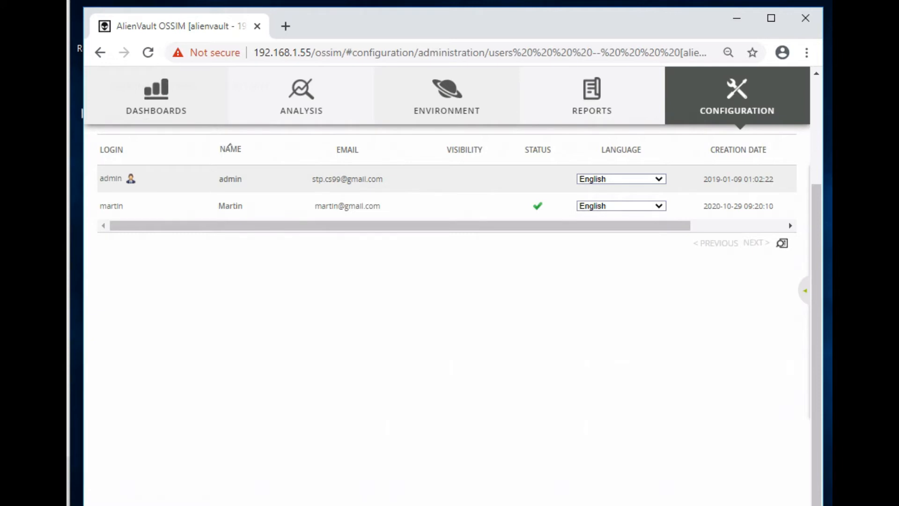
click(447, 94)
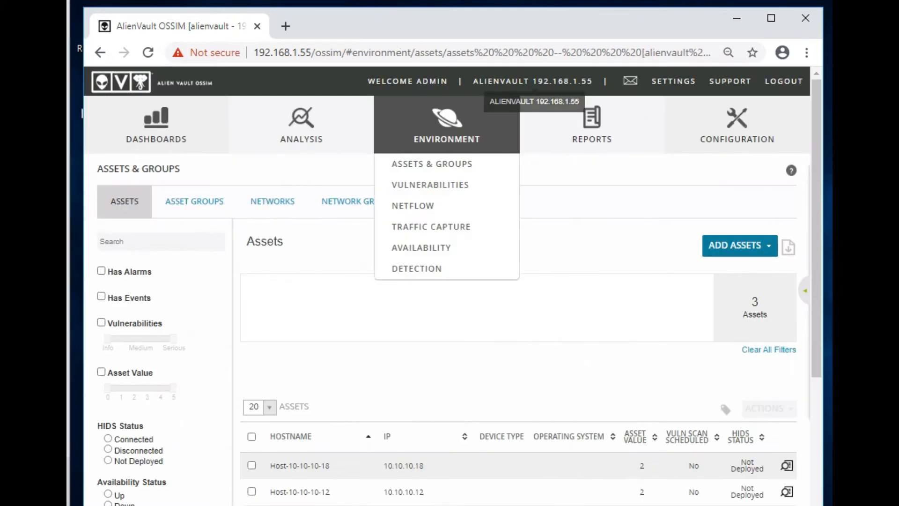
mouse_move(447, 136)
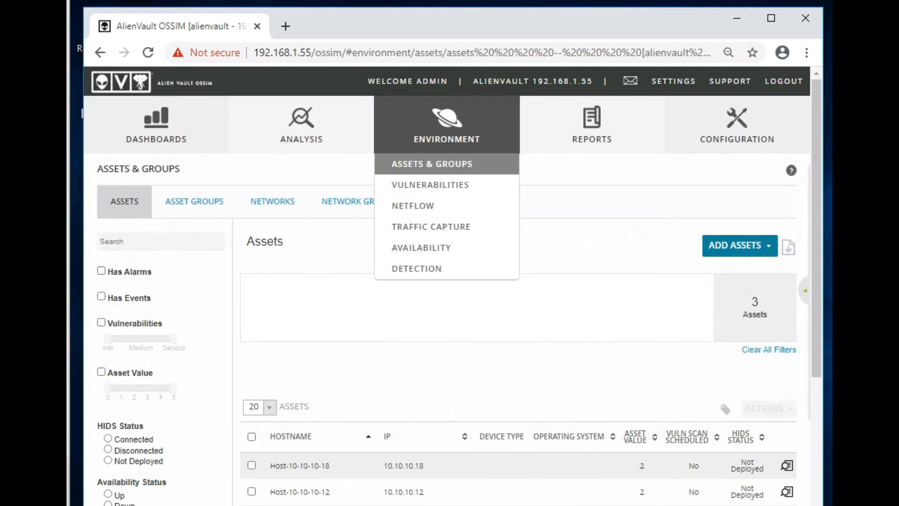
click(432, 164)
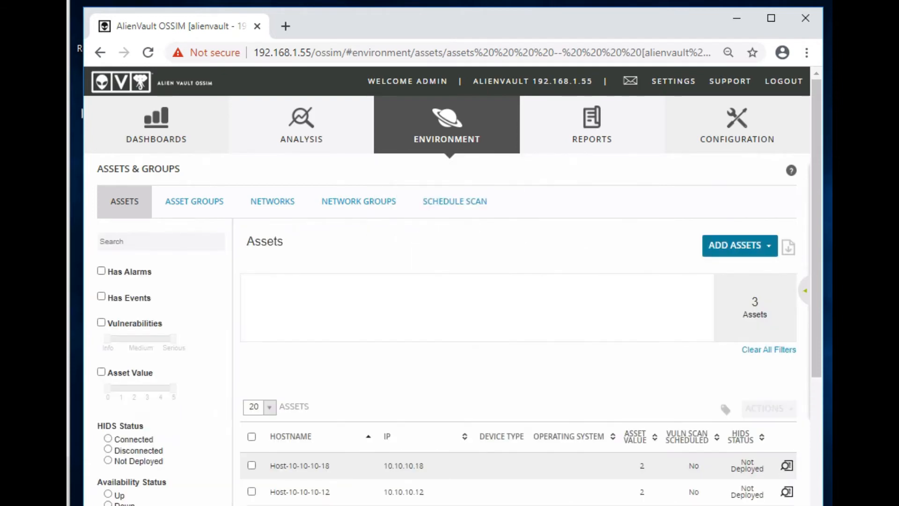
scroll(450, 281, down, 3)
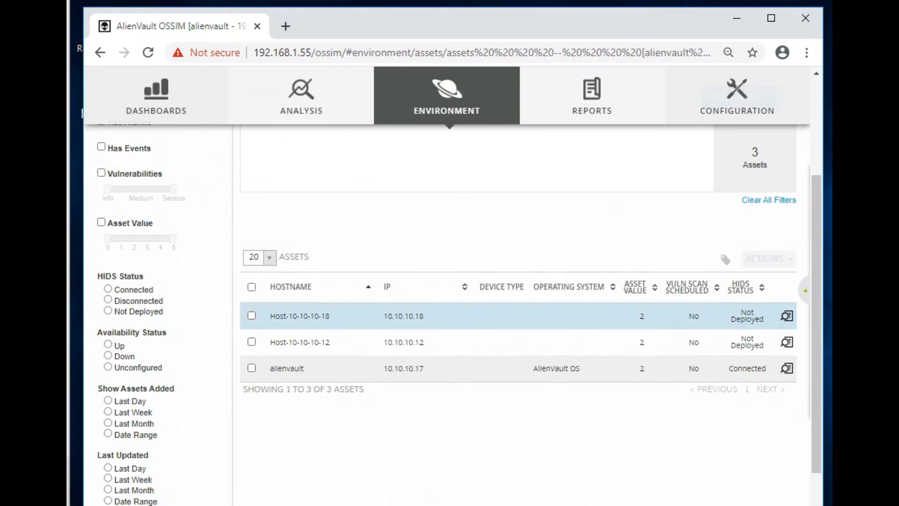
Permanently delete the asset Host-10-10-10-12 and reload the asset page
click(251, 342)
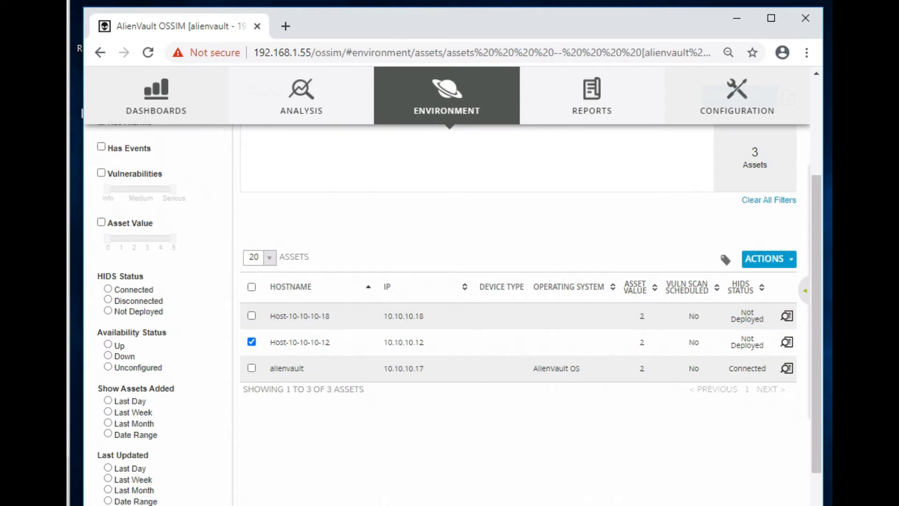
click(769, 259)
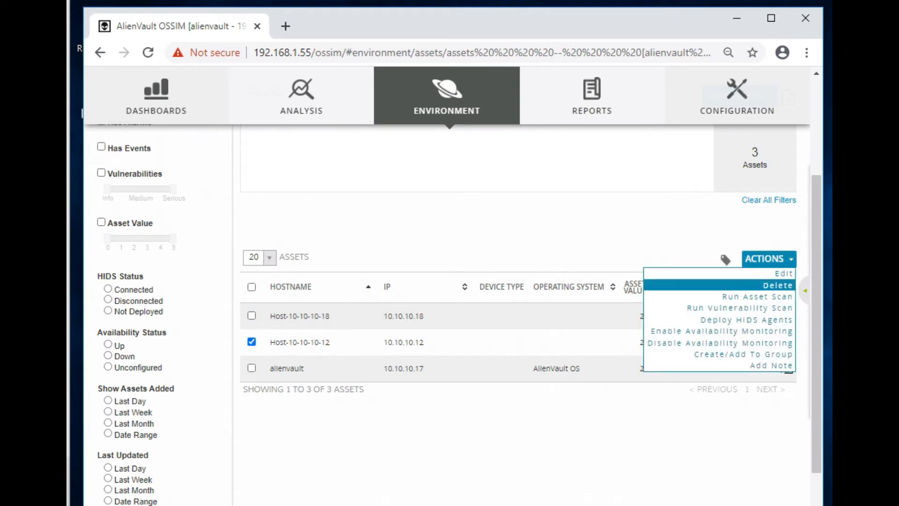
click(778, 285)
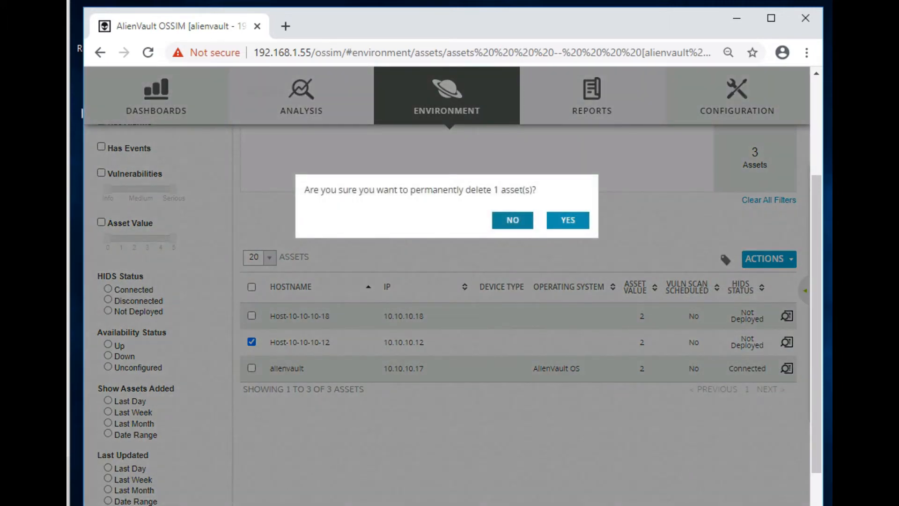
click(568, 220)
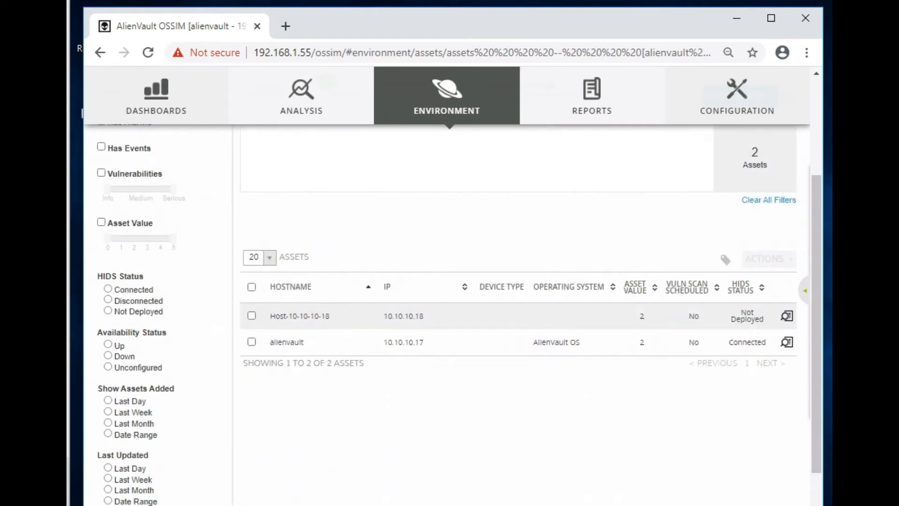
click(148, 52)
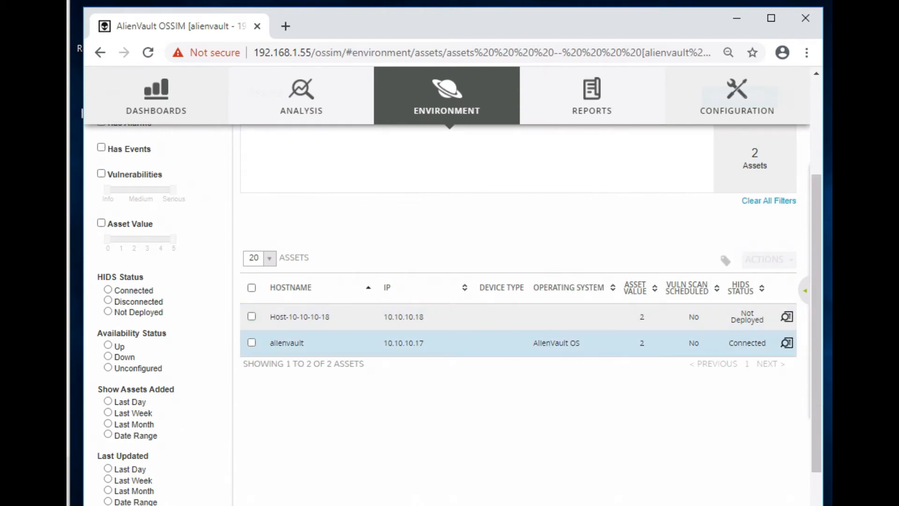
Start adding a new host asset named WinServer202 with IP address 10.10.10.12
scroll(447, 281, up, 3)
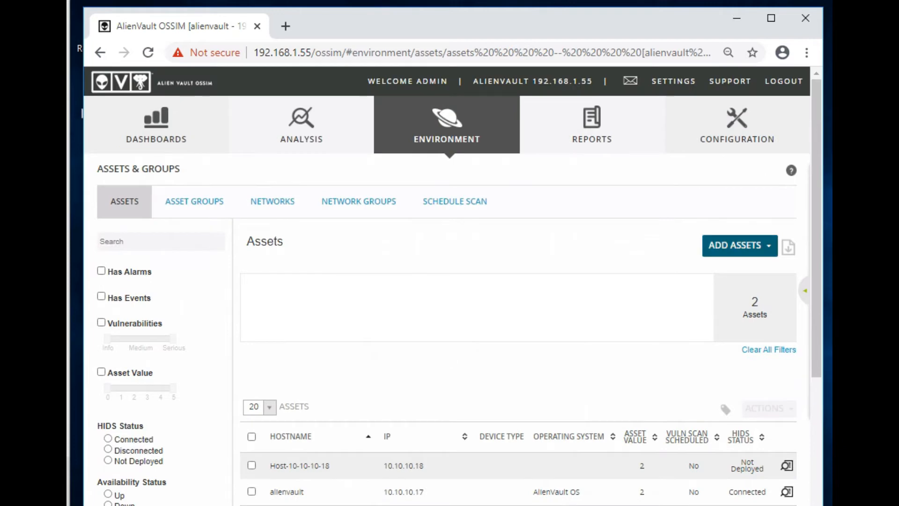
click(739, 245)
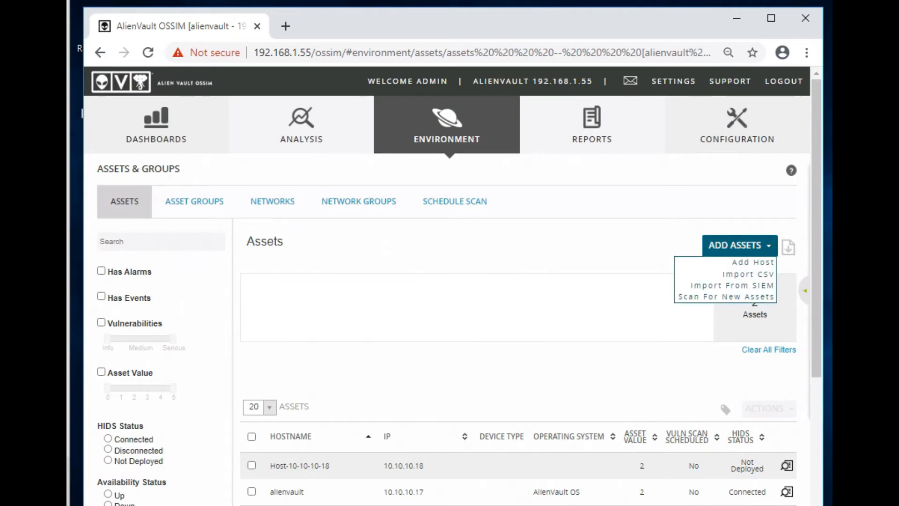
click(753, 262)
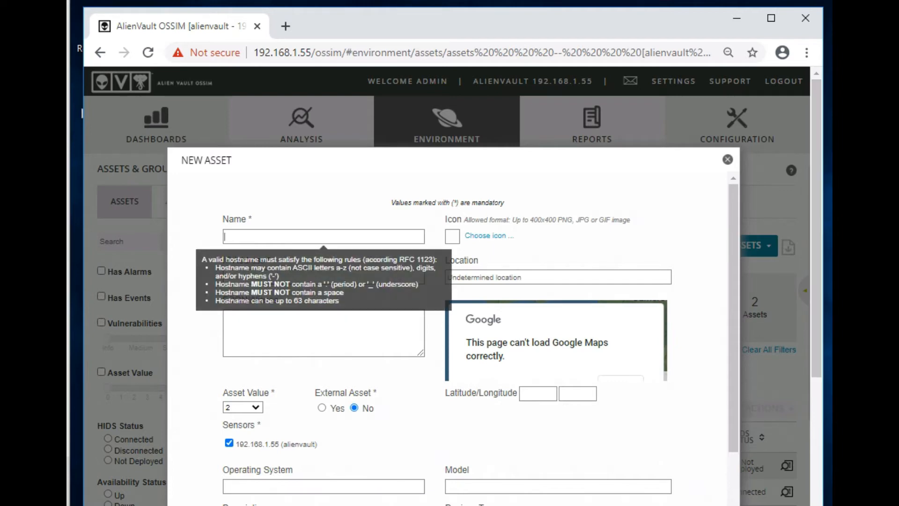
text(WinServer202)
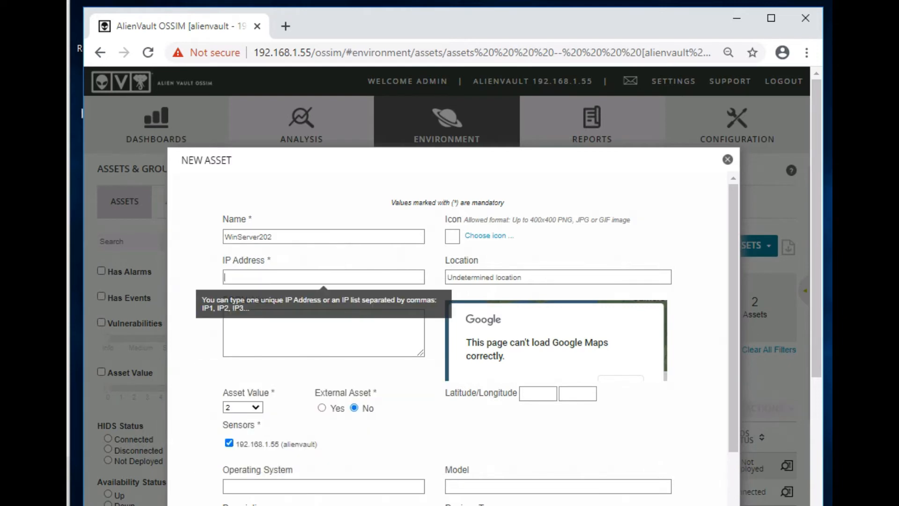
text(0)
key(BackSpace)
text(10.)
text(10.10.12)
click(323, 237)
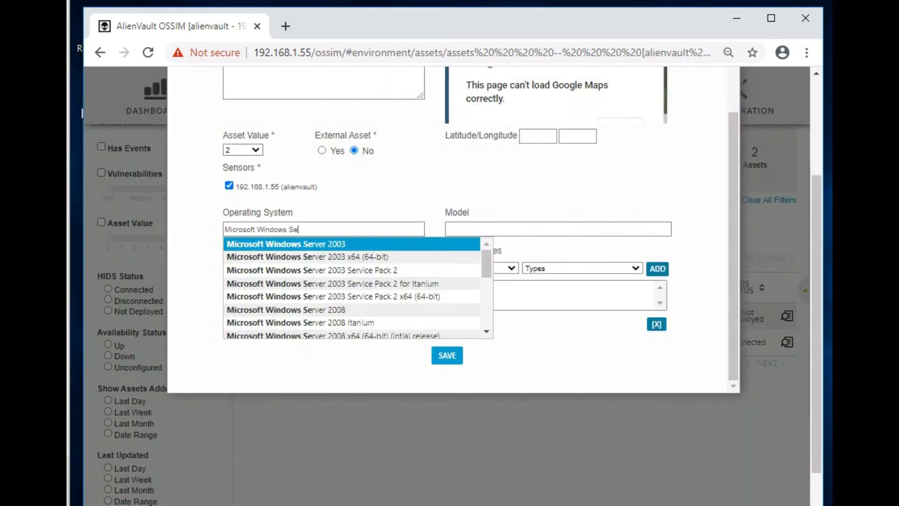
Set the new host's operating system to Microsoft Windows Server 2012 R2 Standard Edition
text(rosoft Windows Ser)
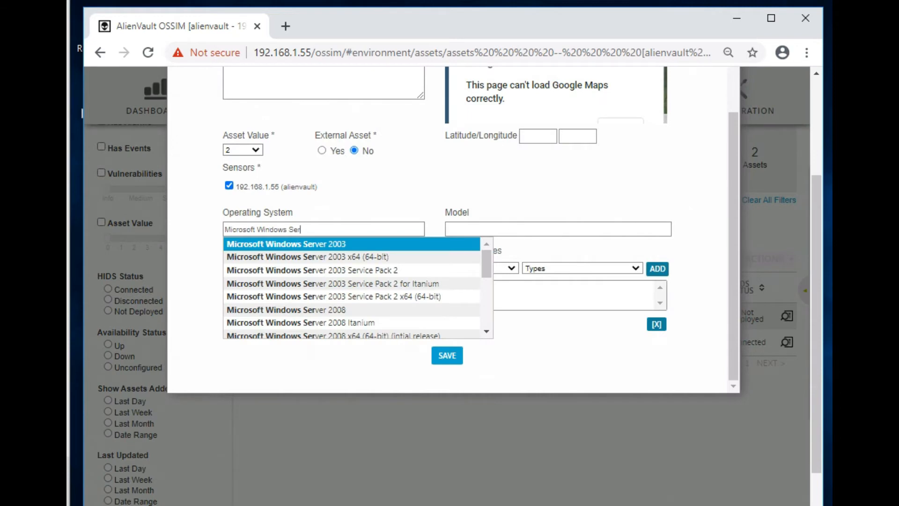
text(ver)
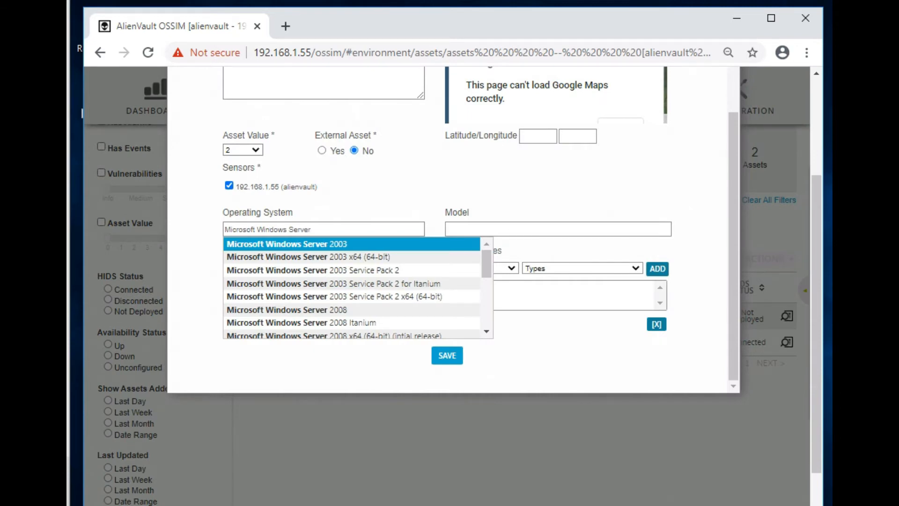
text( 20)
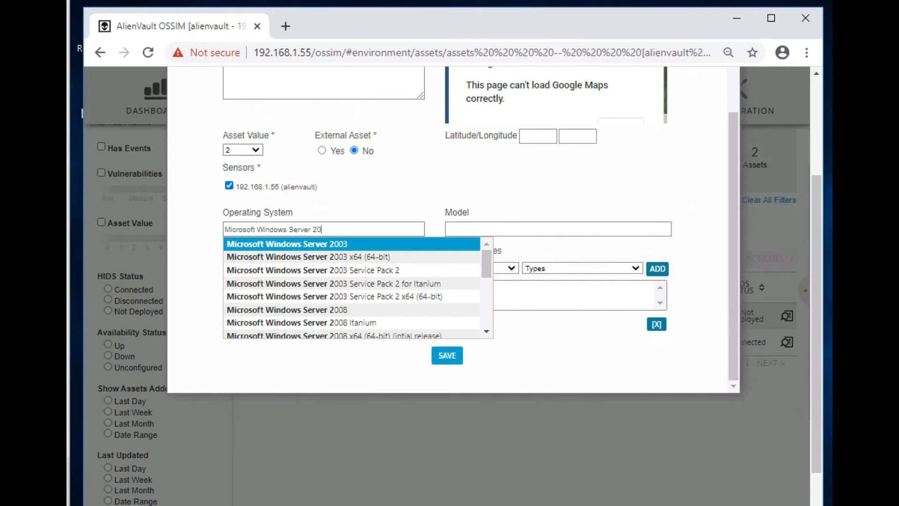
text(1)
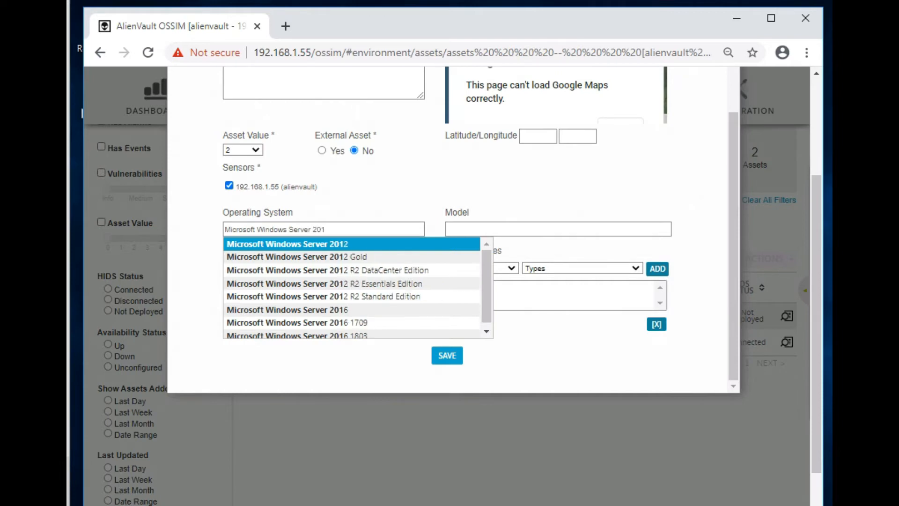
text(2)
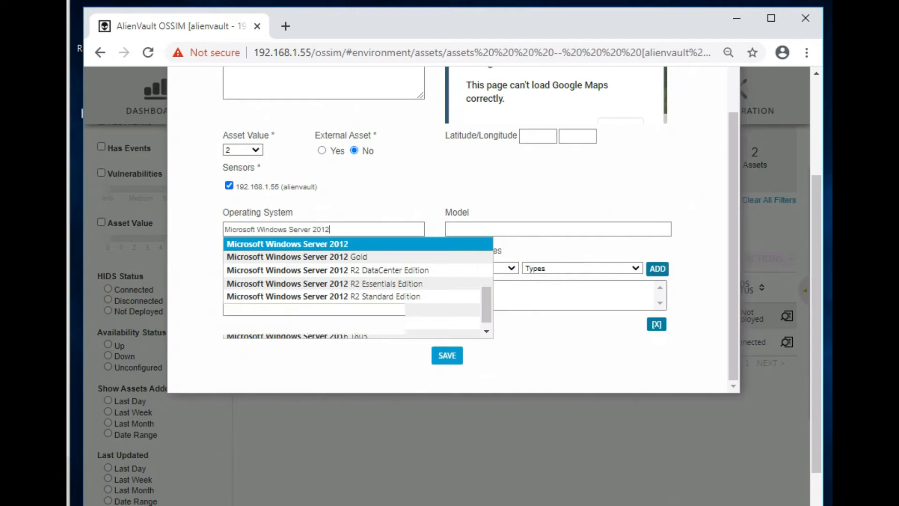
key(Down)
key(Down)
key(Down)
key(Down)
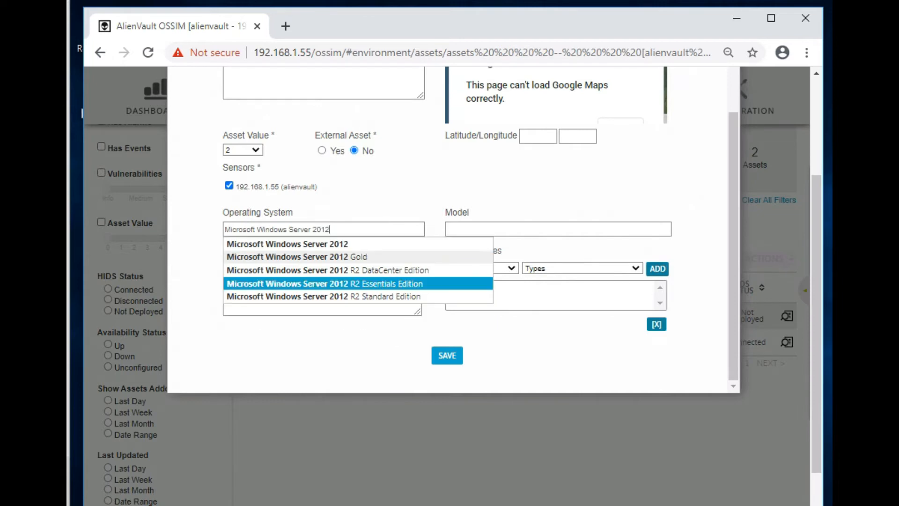
key(Return)
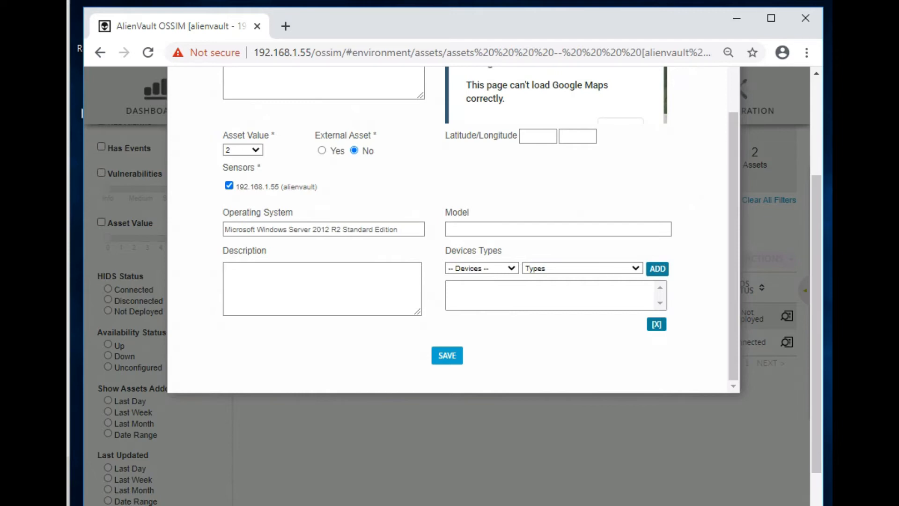
Review the details entered for the new WinServer2012 host and save the asset
scroll(447, 235, up, 10)
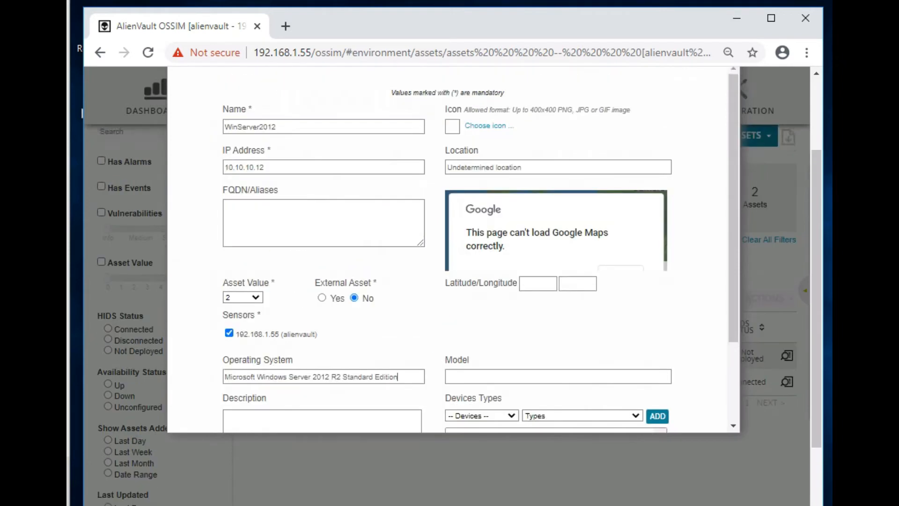
scroll(447, 281, down, 2)
scroll(447, 281, down, 3)
scroll(447, 281, down, 2)
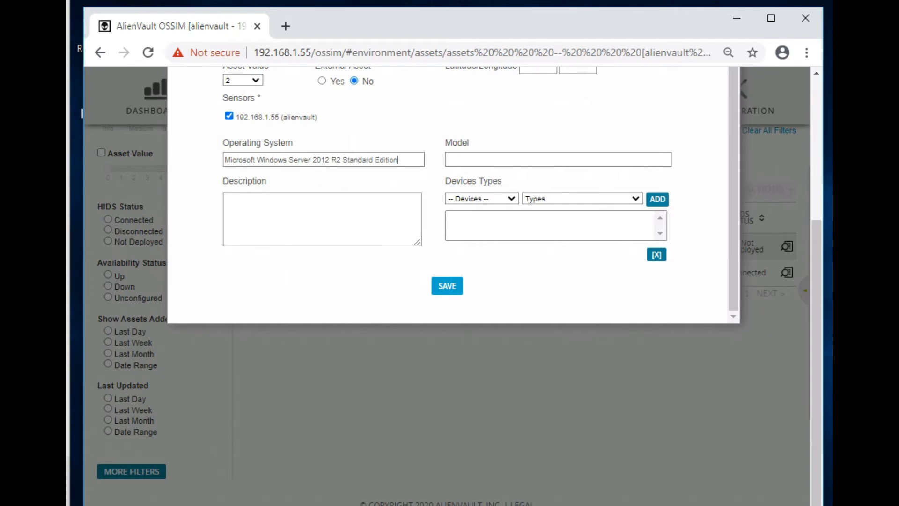
click(448, 285)
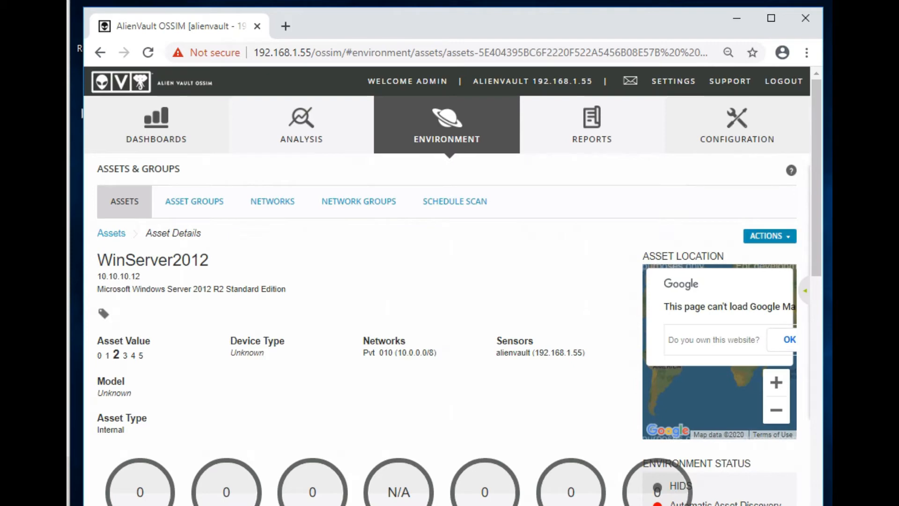
Deploy the HIDS agent to WinServer2012 with the user Administrator and the account password, leaving the domain empty
click(770, 236)
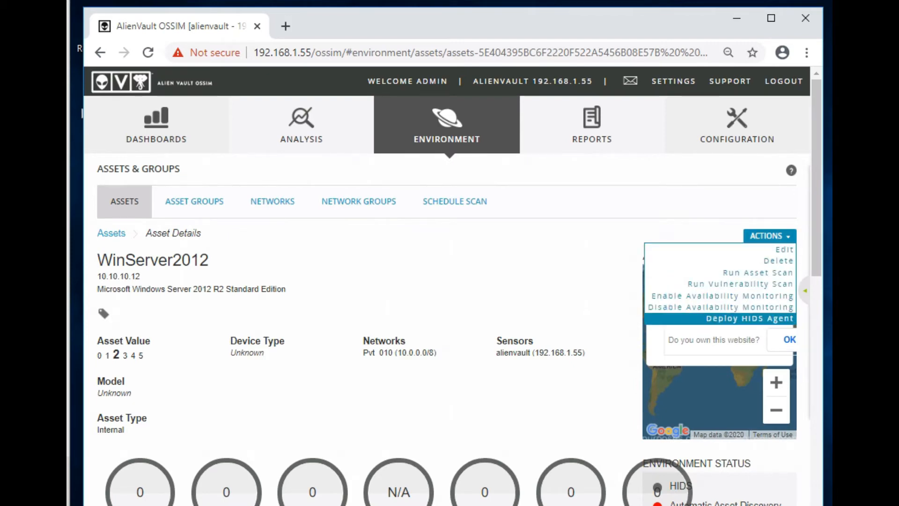
click(750, 318)
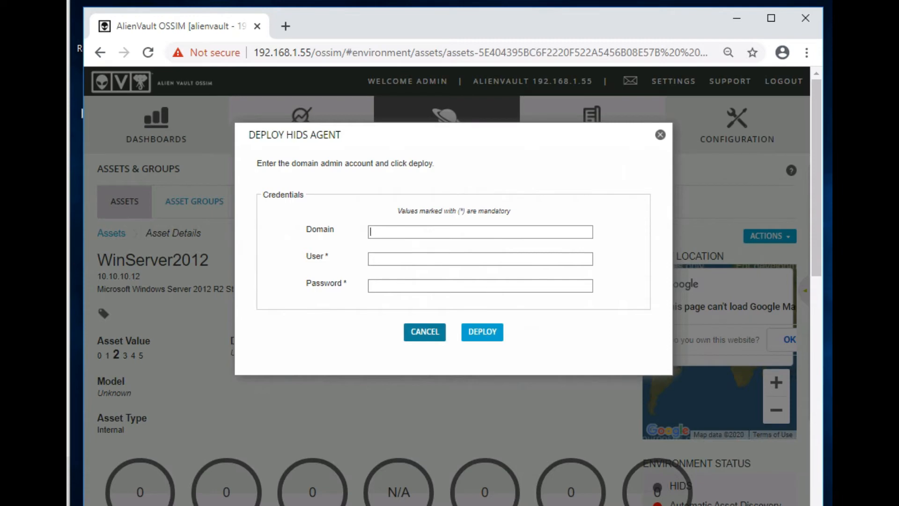
click(374, 258)
text(Administrator)
click(375, 285)
text(••••••••)
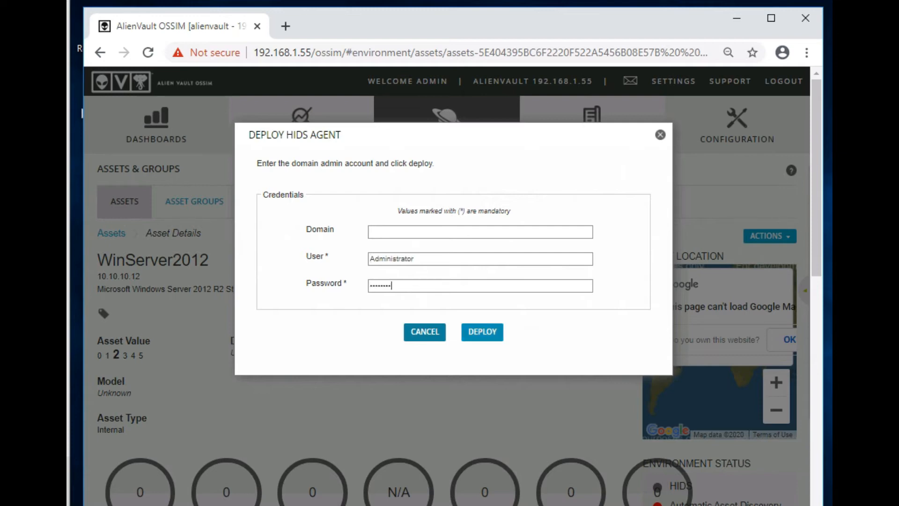
click(483, 332)
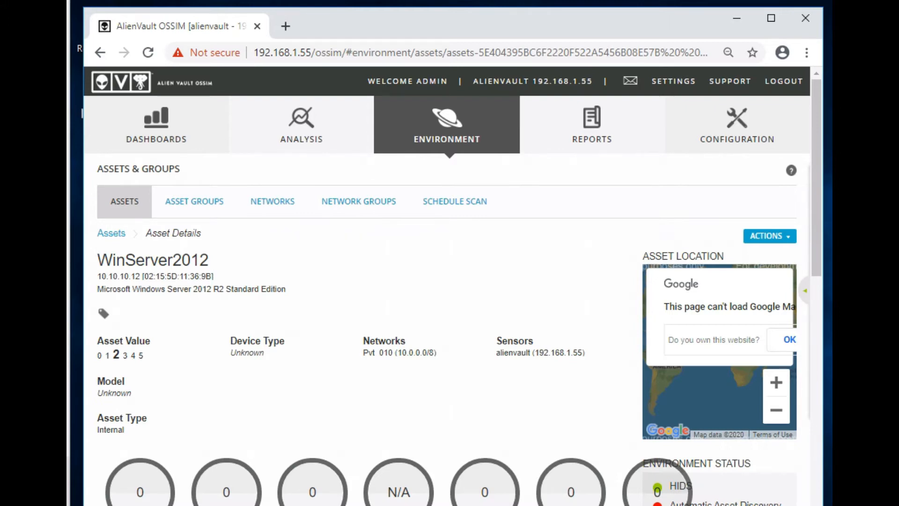
Return to the asset list and check the HIDS status of WinServer2012
mouse_move(447, 140)
click(432, 163)
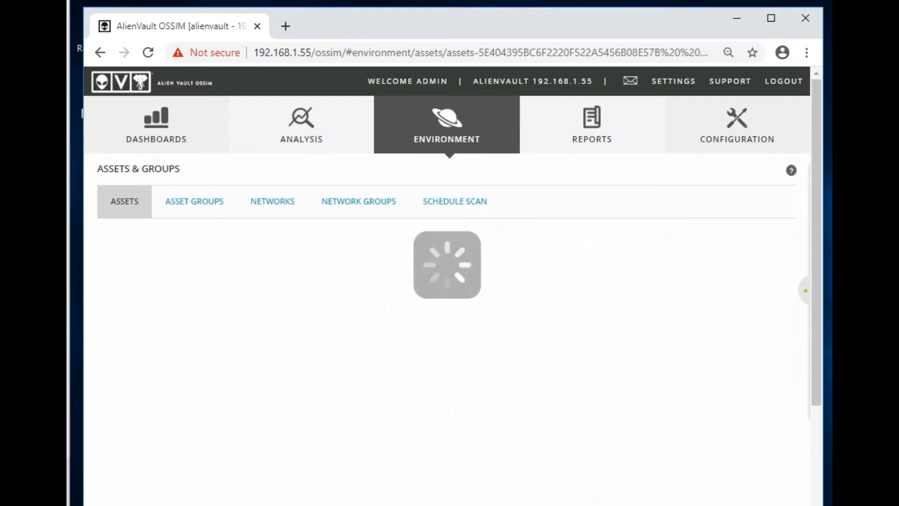
scroll(450, 328, down, 5)
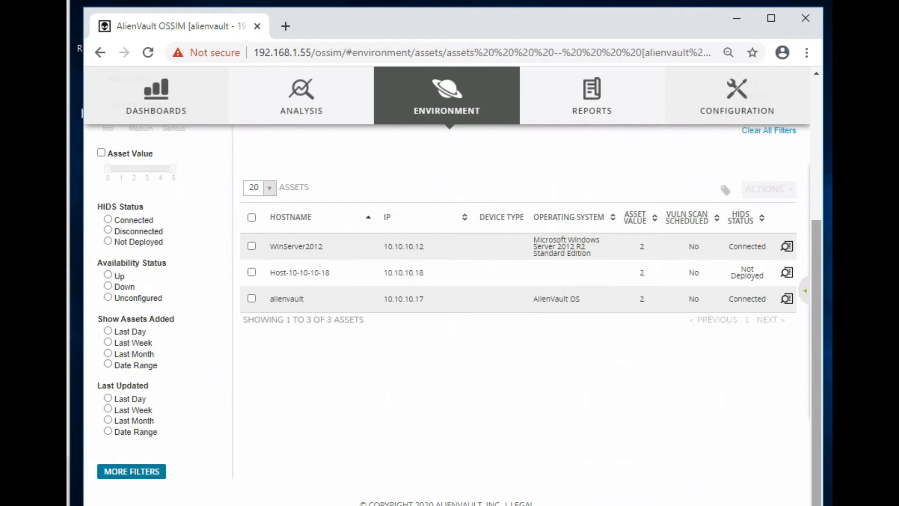
Open the correlation directives in the threat intelligence configuration and start a new directive
mouse_move(737, 101)
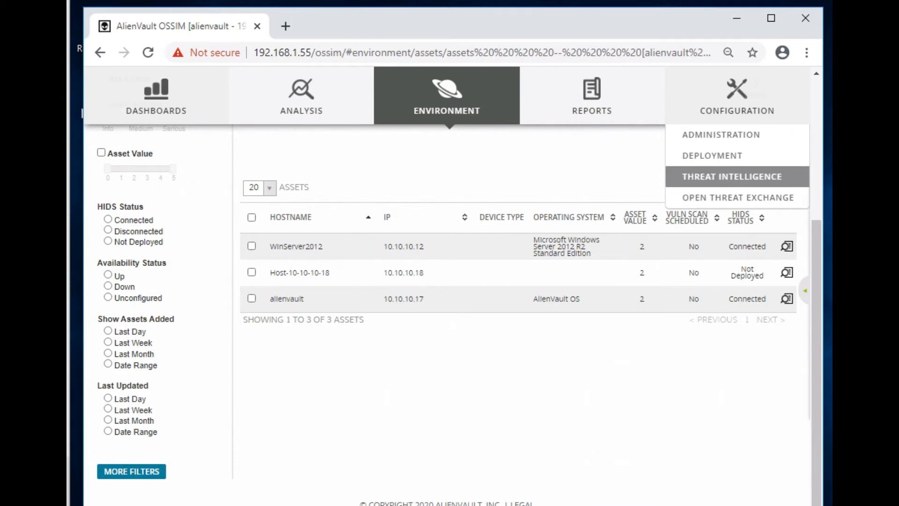
click(732, 176)
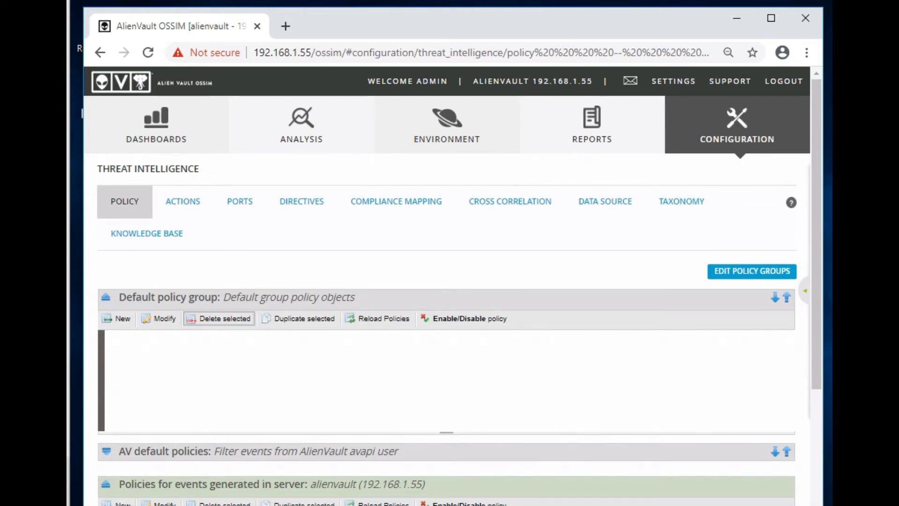
click(302, 201)
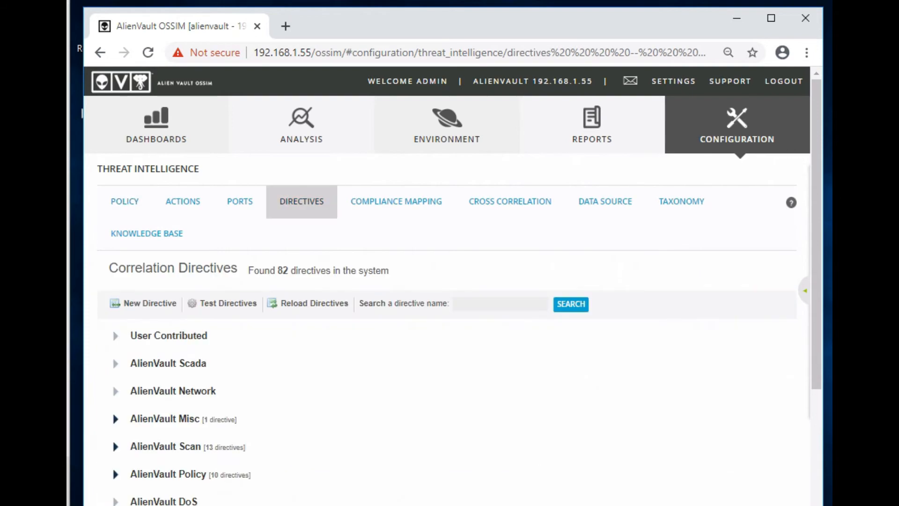
click(144, 304)
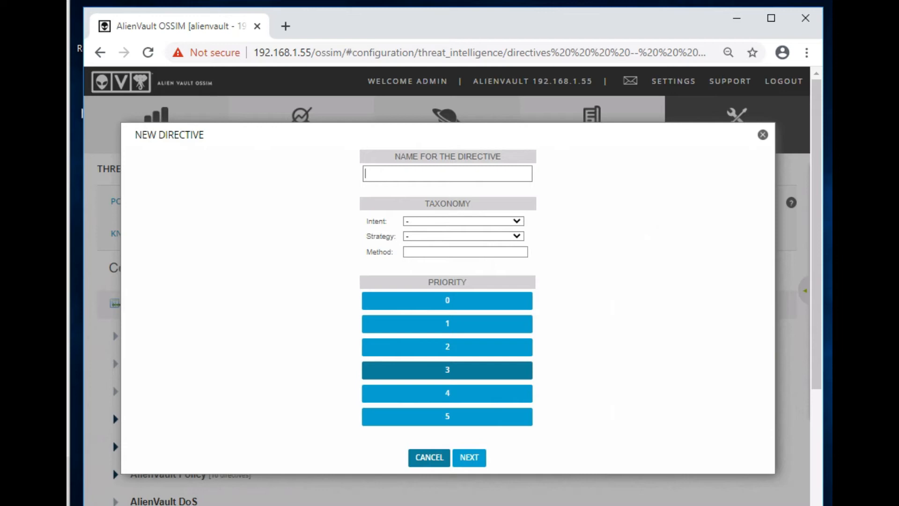
Name the directive Brute Force and set its taxonomy intent to Environmental Awareness
text(Brute Force)
click(464, 221)
key(Down)
key(Down)
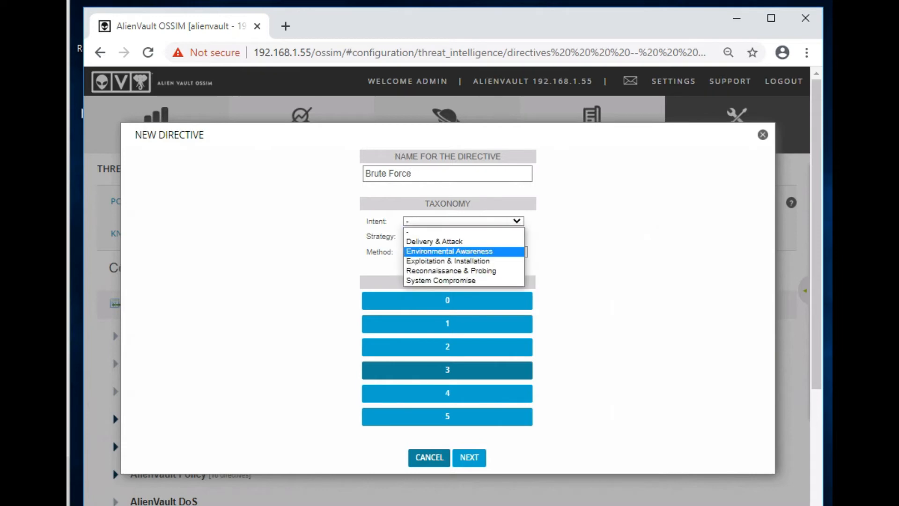
key(Return)
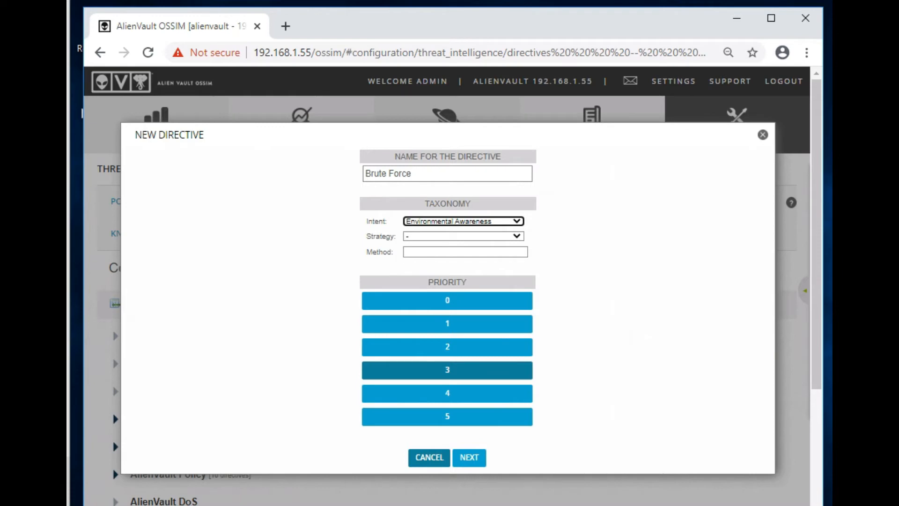
Set the directive's taxonomy strategy to Suspicious Behaviour
click(463, 236)
key(Down)
key(Up)
key(Down)
key(s)
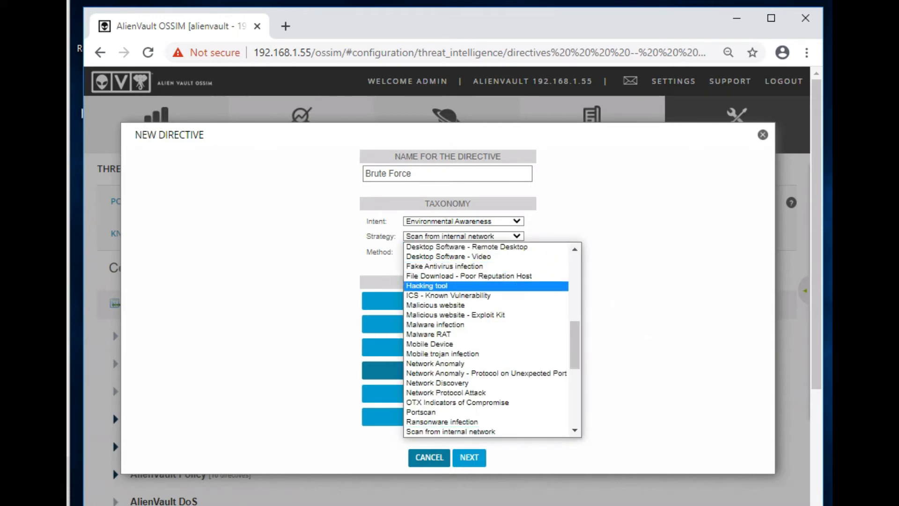
scroll(468, 389, down, 6)
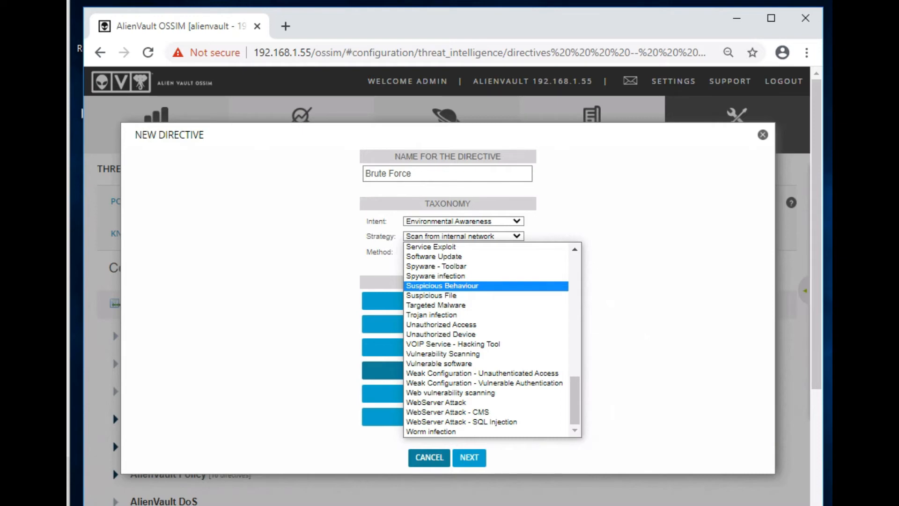
key(Return)
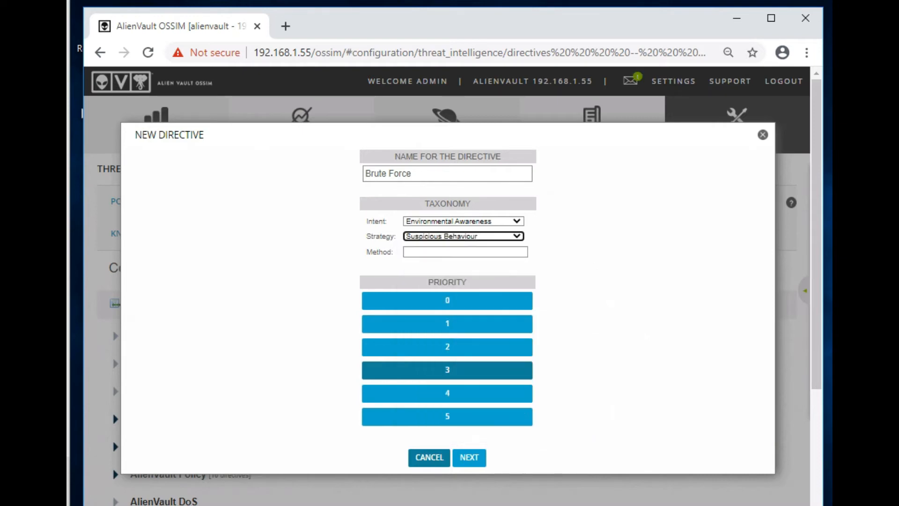
Enter Brute as the directive's method, set its priority to 4, and continue to the rule definition
click(465, 252)
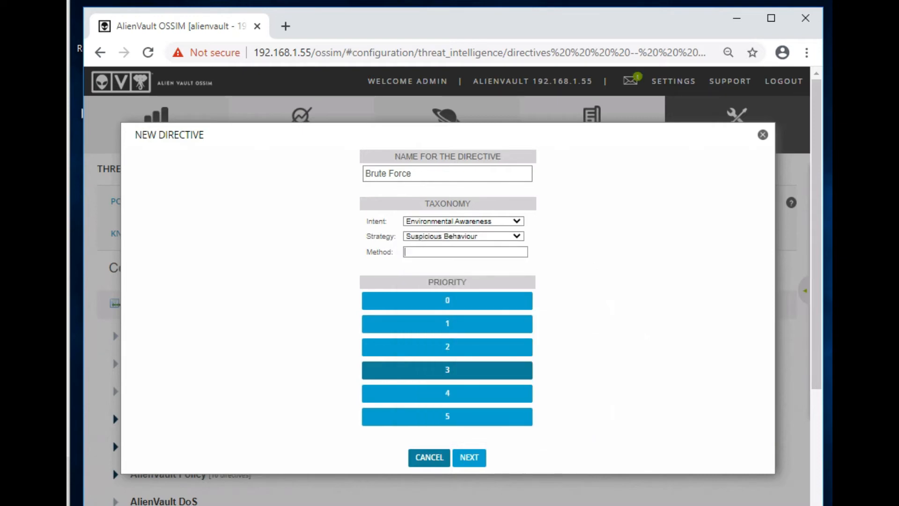
text(Brute)
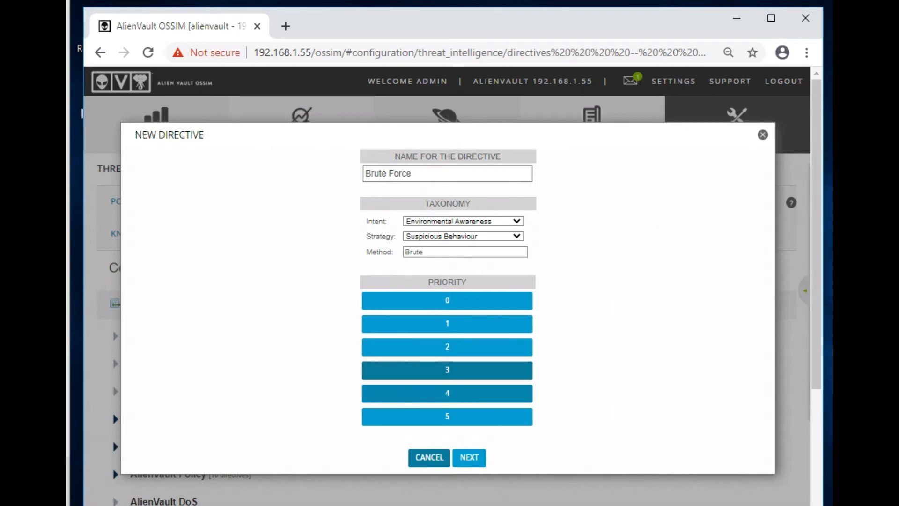
click(447, 393)
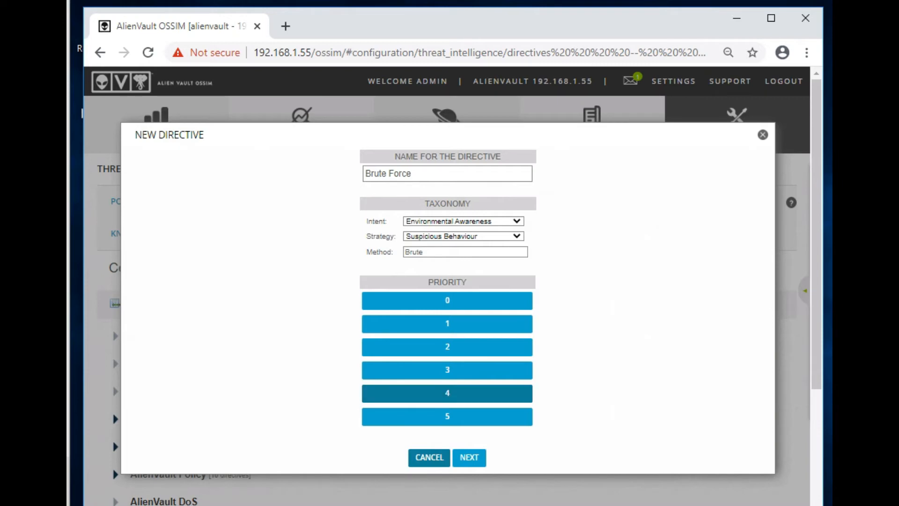
click(470, 457)
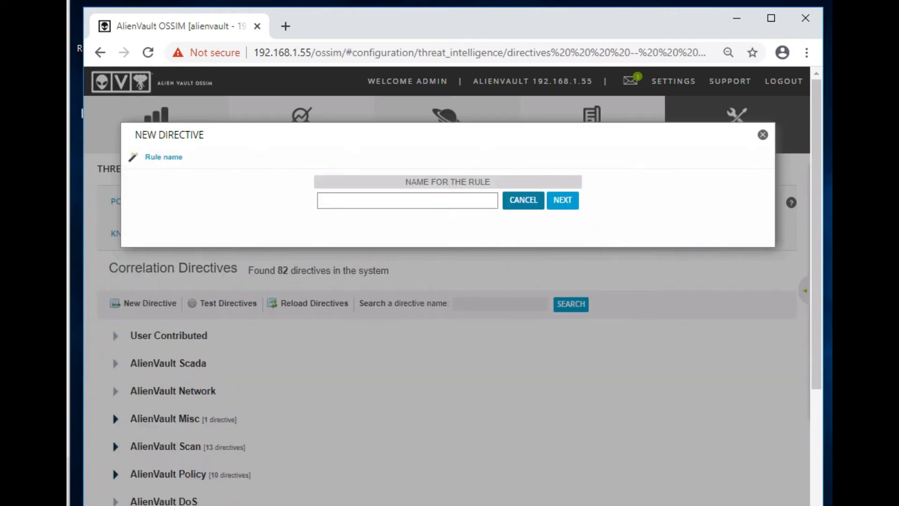
Name the directive's rule "Brute Force Attempt-Admin Account" and continue to the plugin selection
text(Brute Force Attempt)
text(-)
text(Admin Account)
click(563, 200)
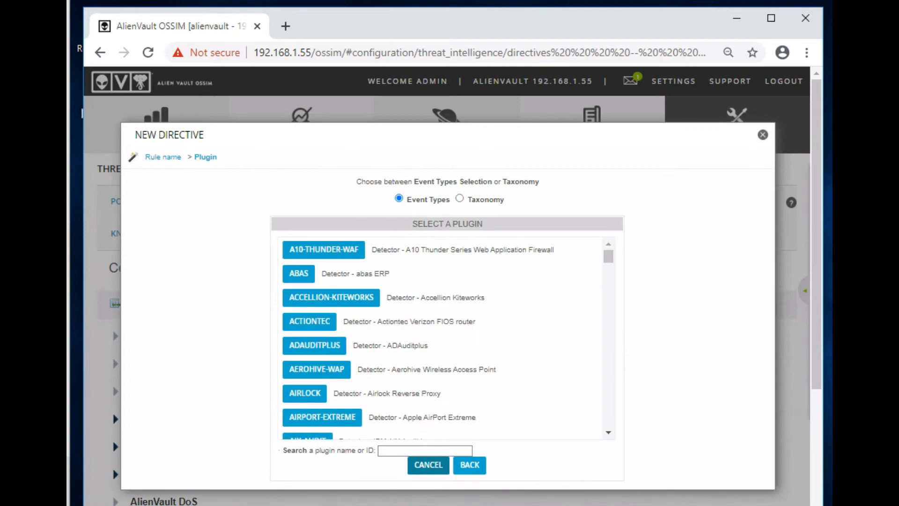
Choose the AlienVault HIDS-win_authentication_failed plugin (ID 7085) for the rule and add the event signatures 18106 and 18130
text(7085)
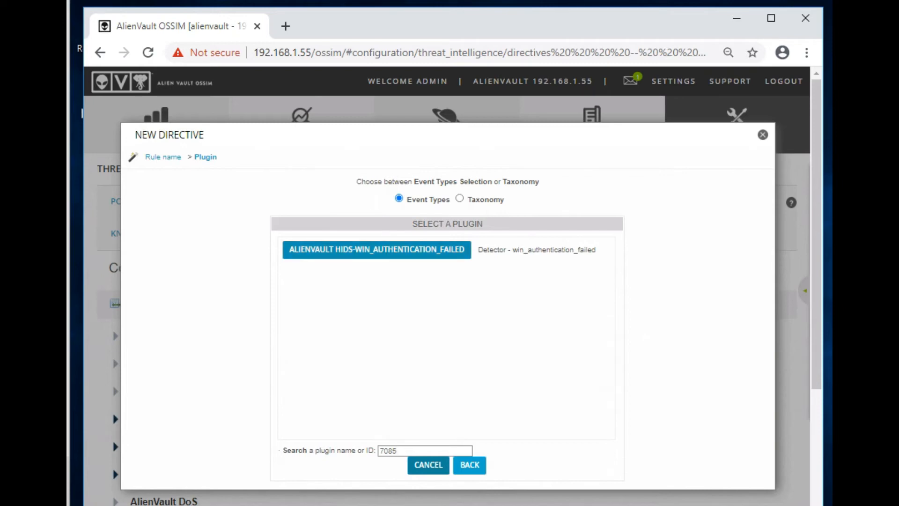
click(377, 250)
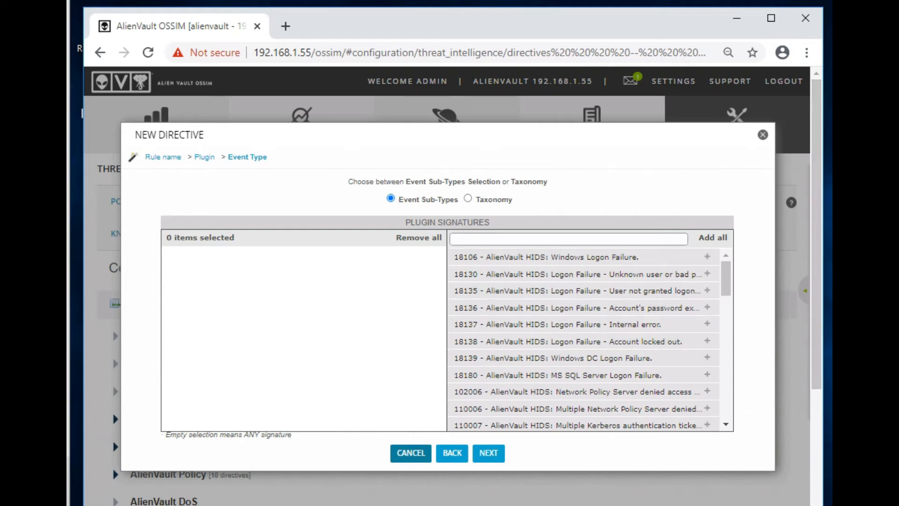
text(181)
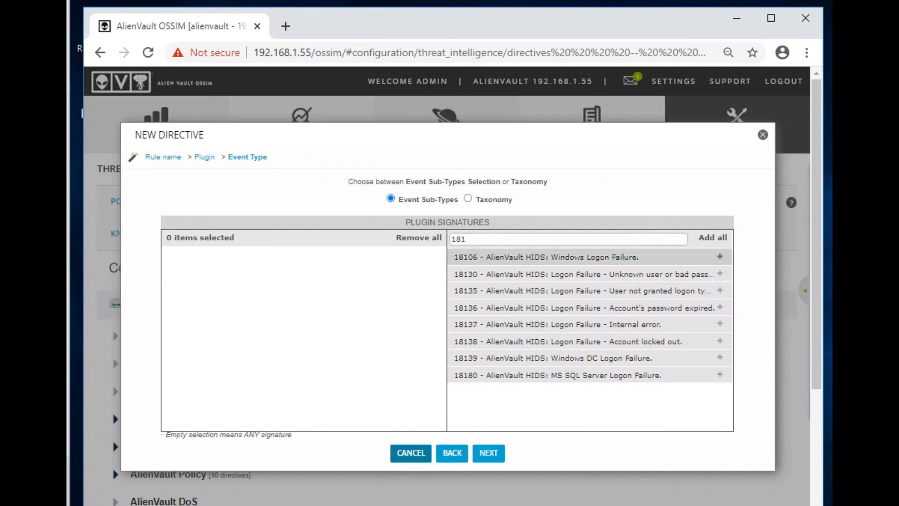
click(720, 256)
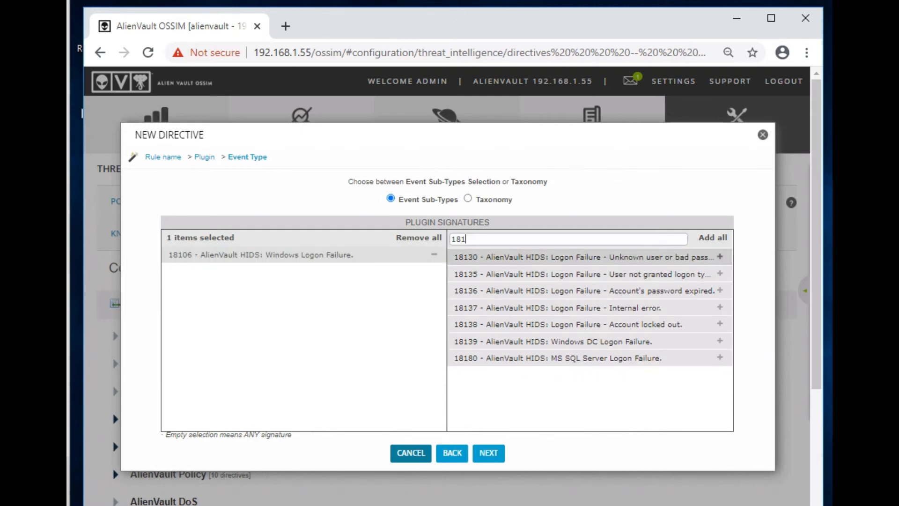
click(720, 257)
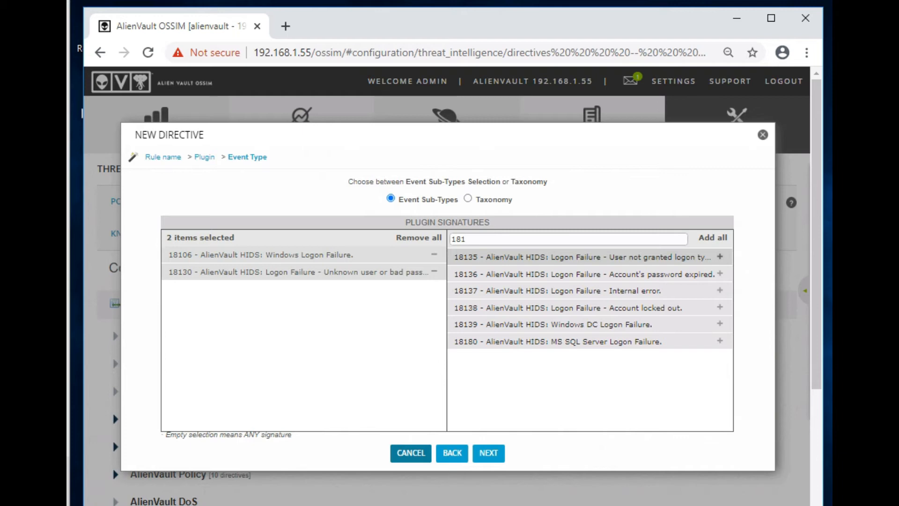
Add the event signatures 18135 and 18136 to the rule and continue to the network settings
click(720, 257)
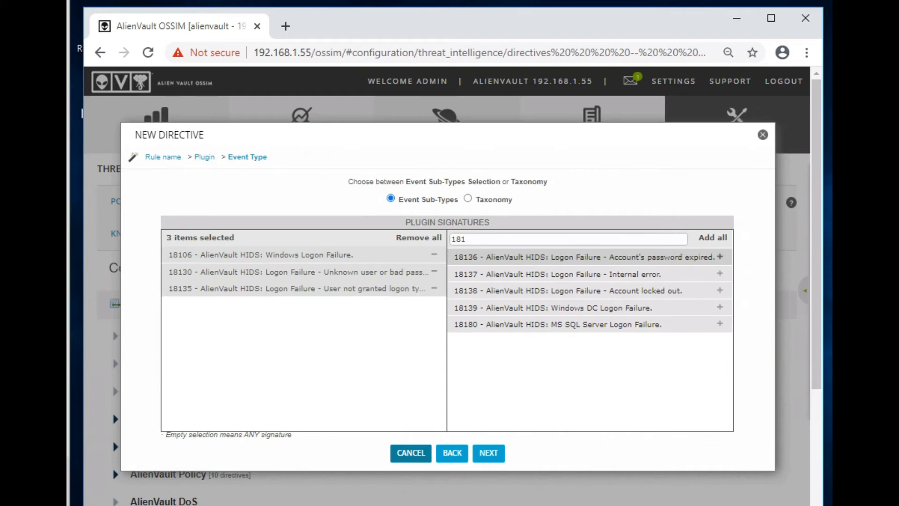
click(720, 256)
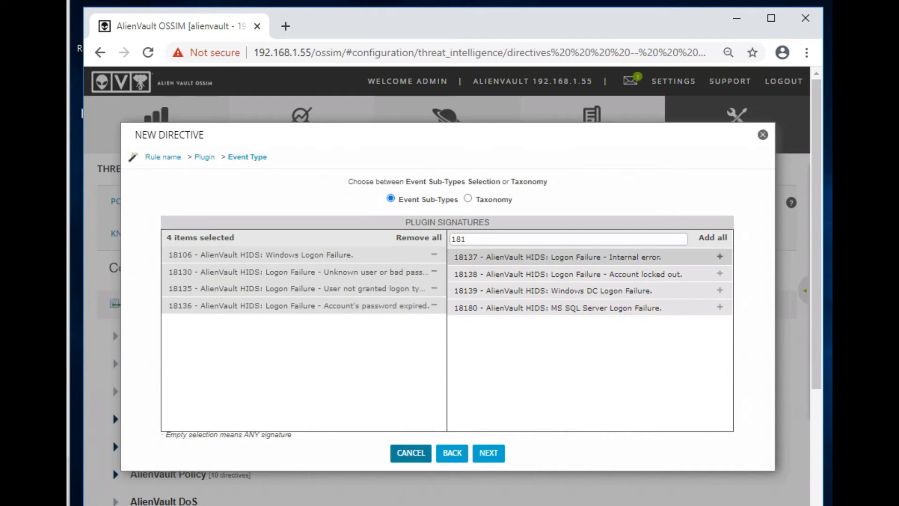
click(489, 453)
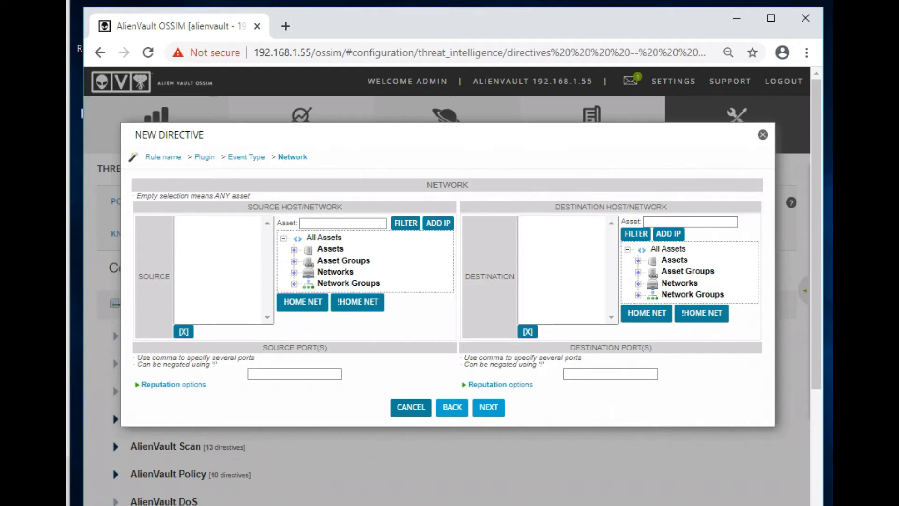
Leave source and destination at any asset, set the rule's reliability to 1, and finish the directive
click(489, 407)
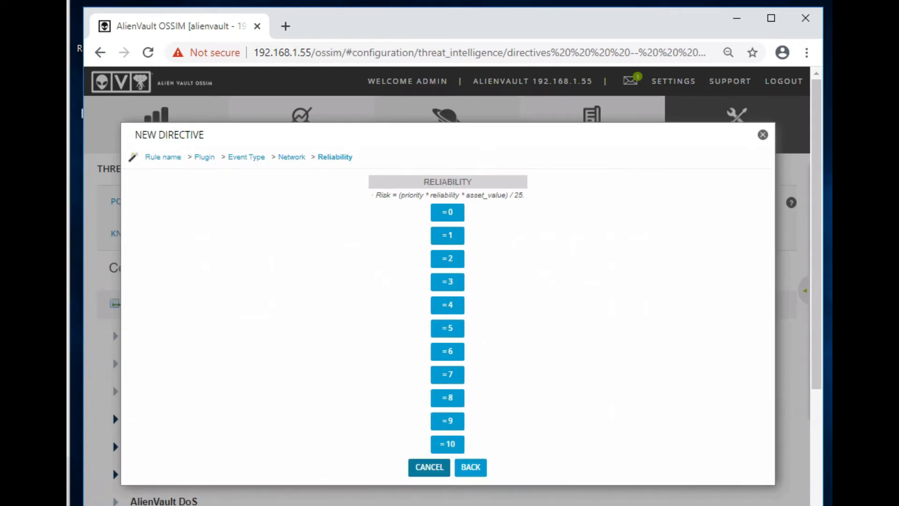
click(448, 235)
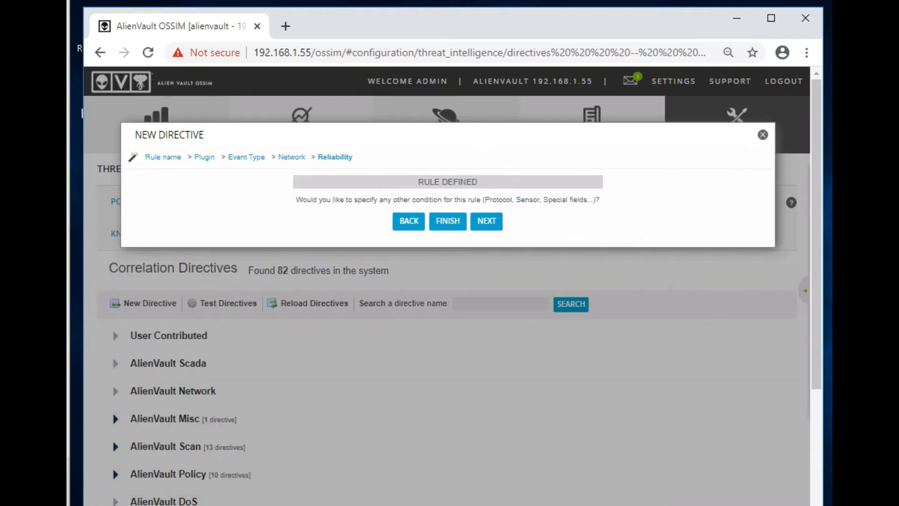
click(448, 220)
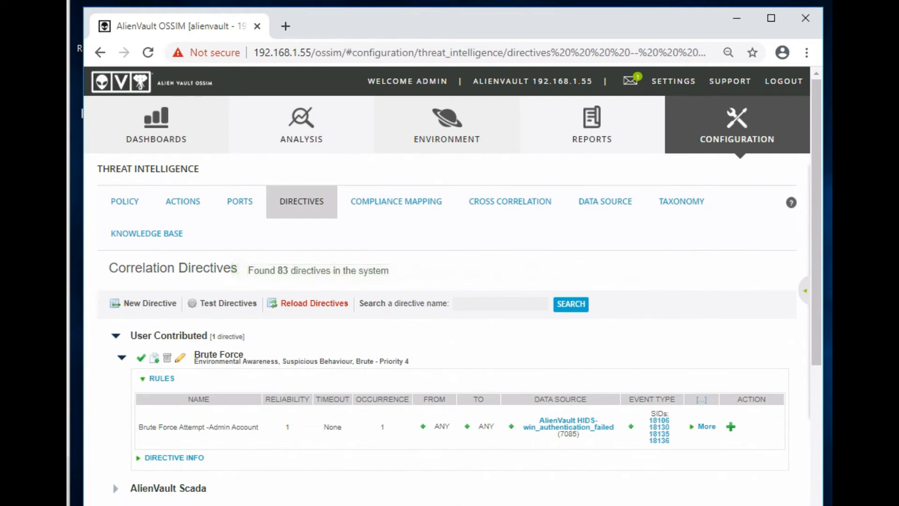
Create a rule inside the Brute Force Attempt-Admin Account rule, name it "Failed Login Attempt", and continue to the plugin selection
scroll(450, 304, down, 2)
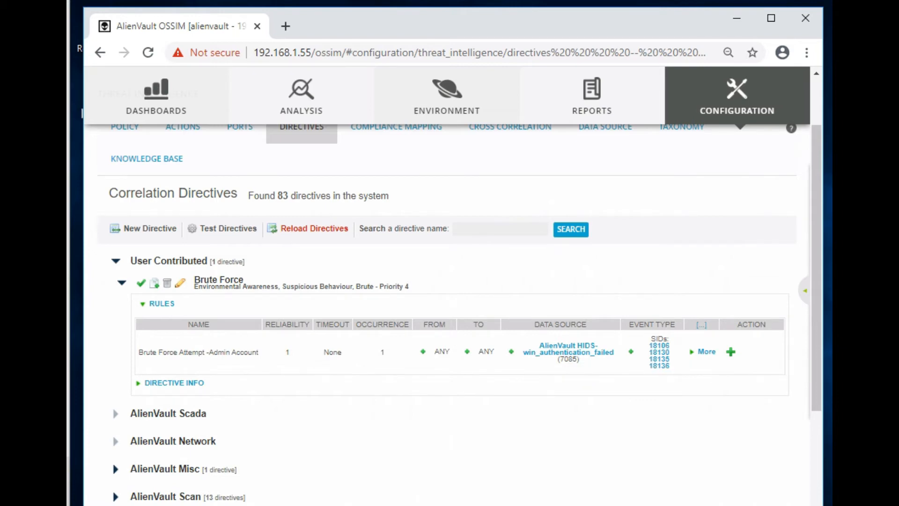
click(731, 351)
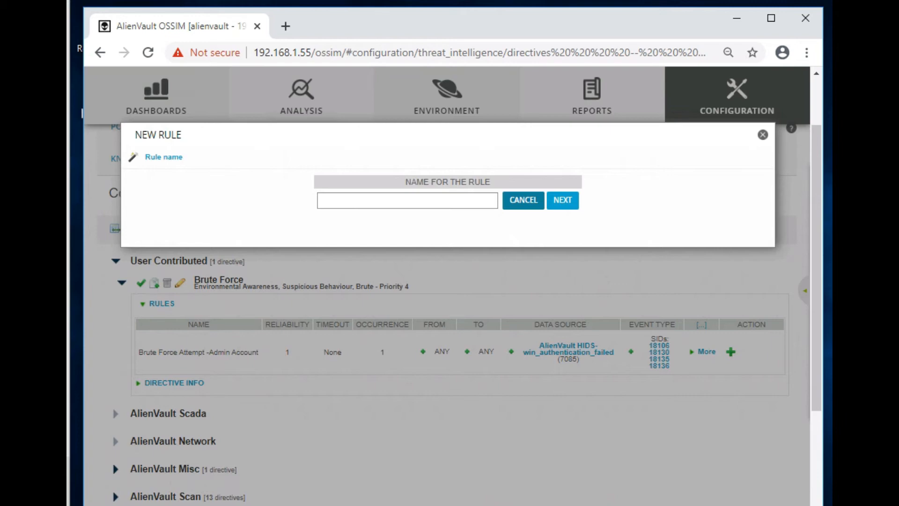
text(Failed Login Attempt)
click(562, 200)
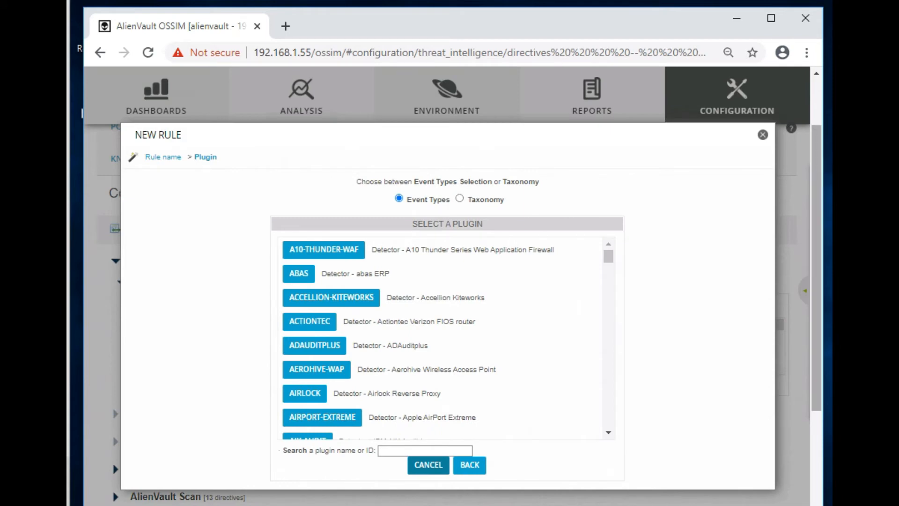
Find plugin ID 7085 and choose AlienVault HIDS-win_authentication_failed for the Failed Login Attempt rule
click(425, 451)
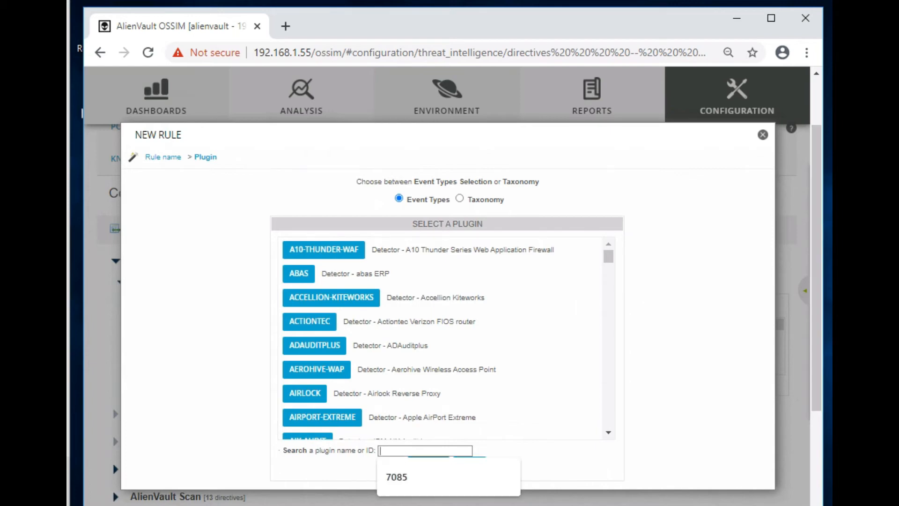
key(Down)
key(Return)
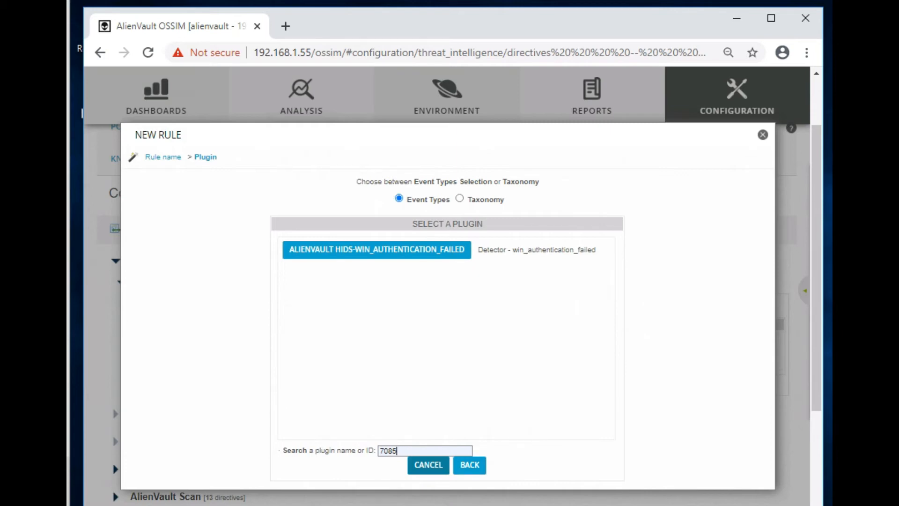
click(377, 250)
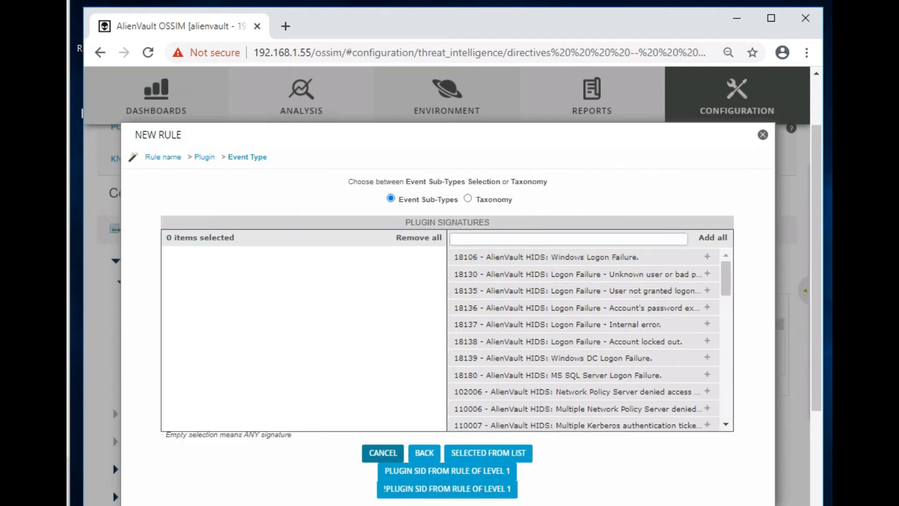
Filter the plugin signatures by 181, add 18106, 18130, 18135 and 18136, and use this selection as the rule's event types
text(8)
key(BackSpace)
text(181)
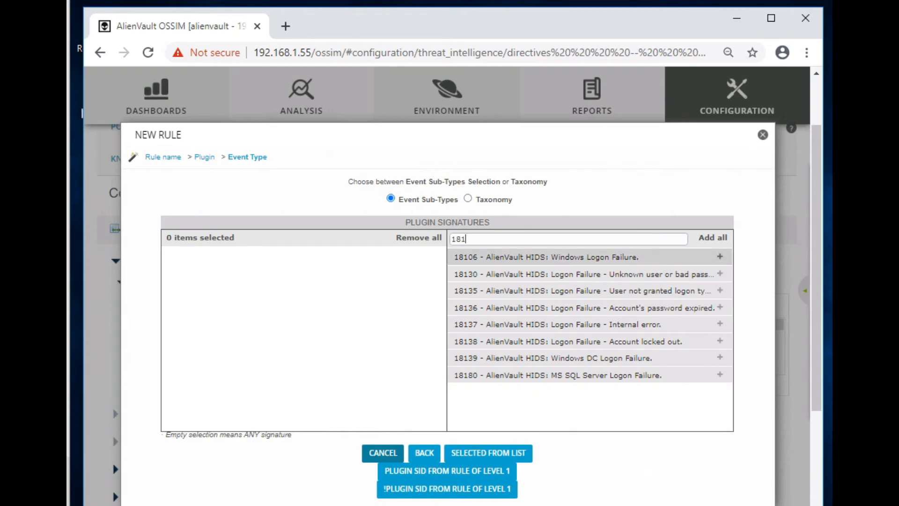
click(720, 257)
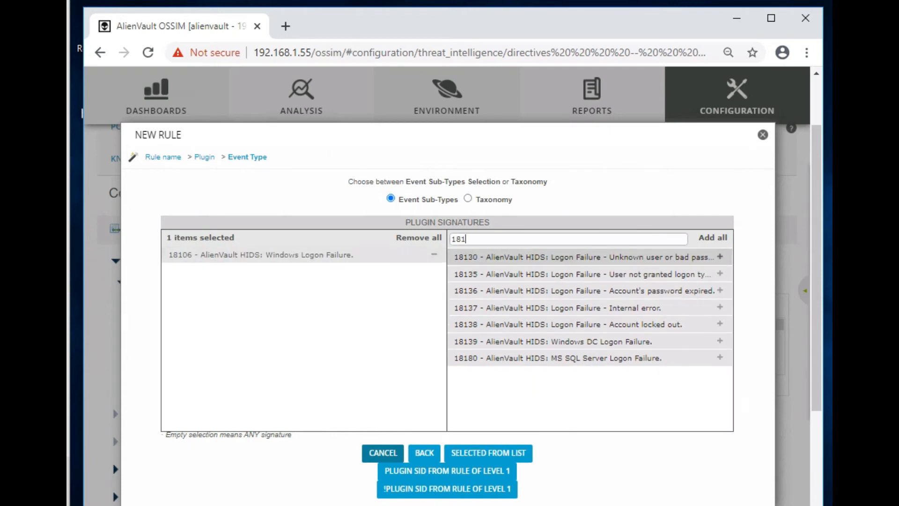
click(720, 256)
click(720, 256)
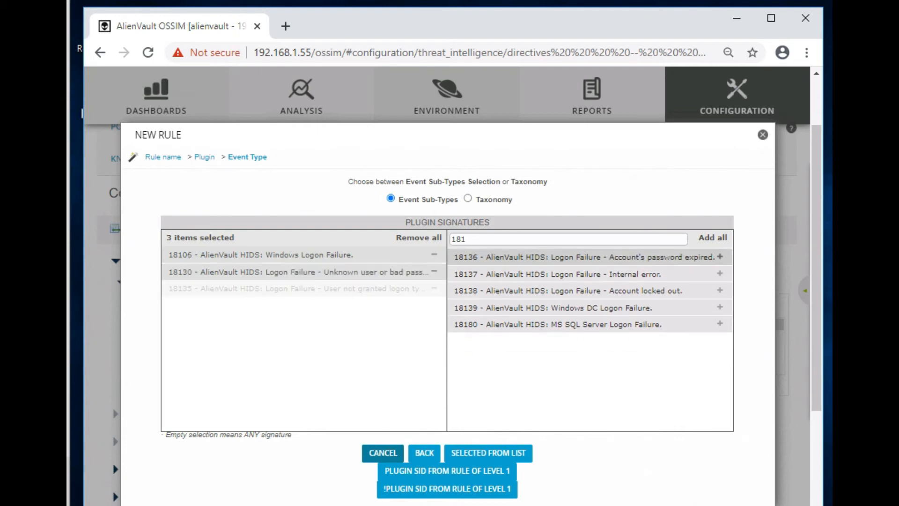
click(721, 256)
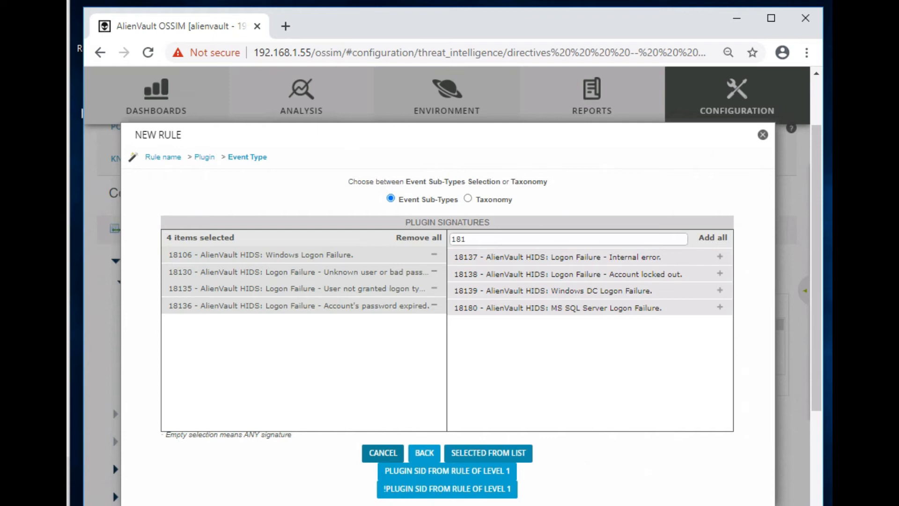
click(488, 453)
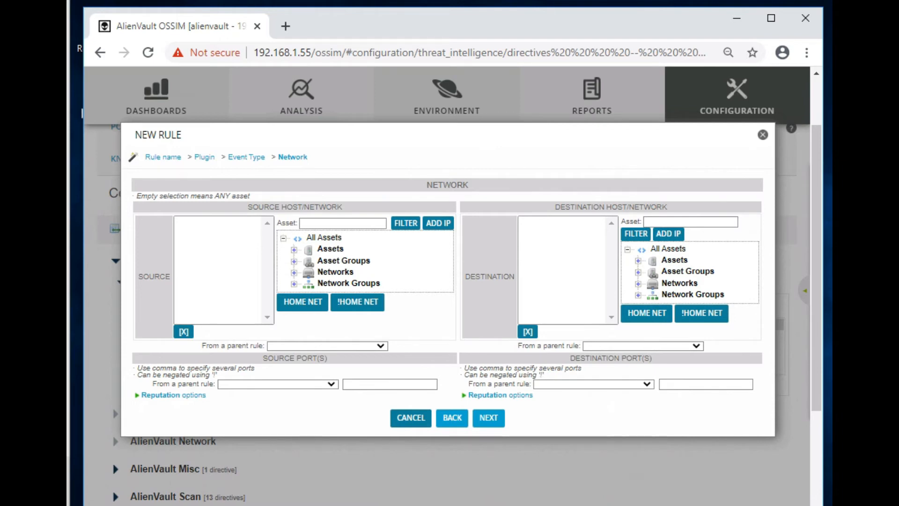
Take the rule's source from Source IP from level 1 and its destination from Destination IP from level 1, and continue to reliability
scroll(328, 300, down, 1)
click(328, 271)
click(321, 292)
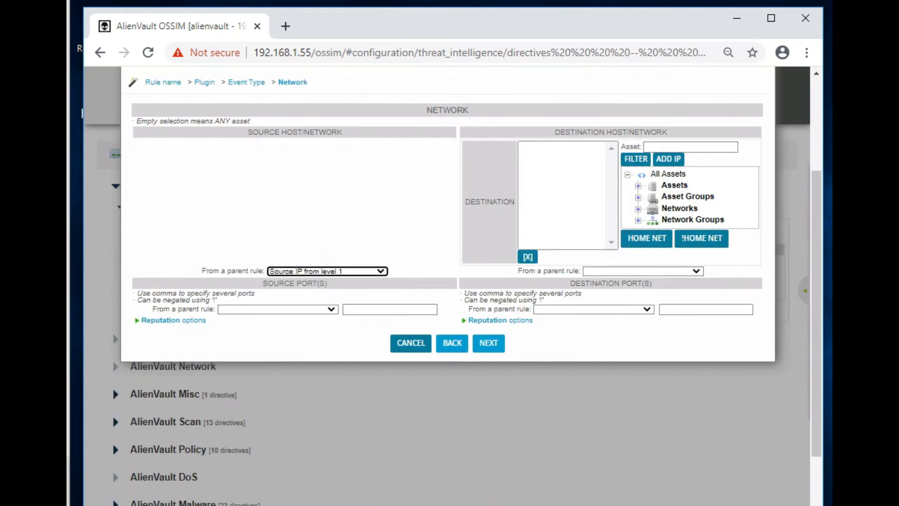
click(643, 271)
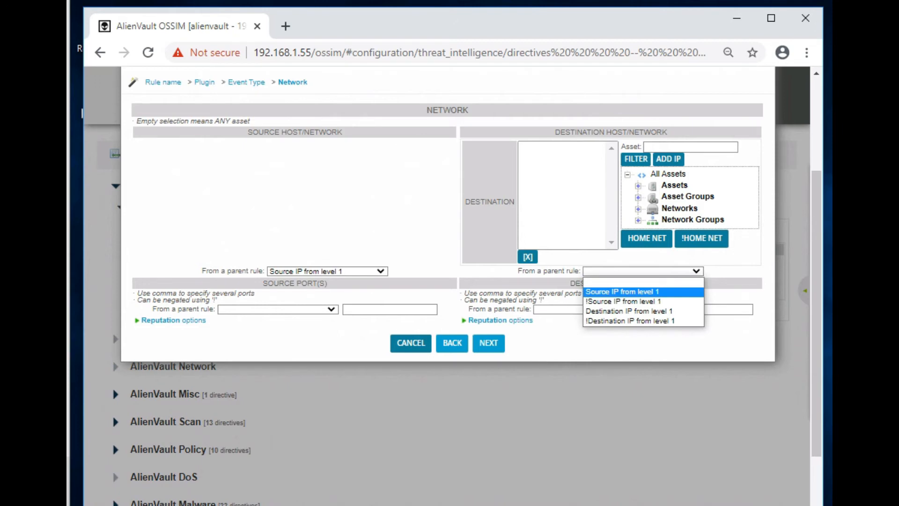
click(629, 310)
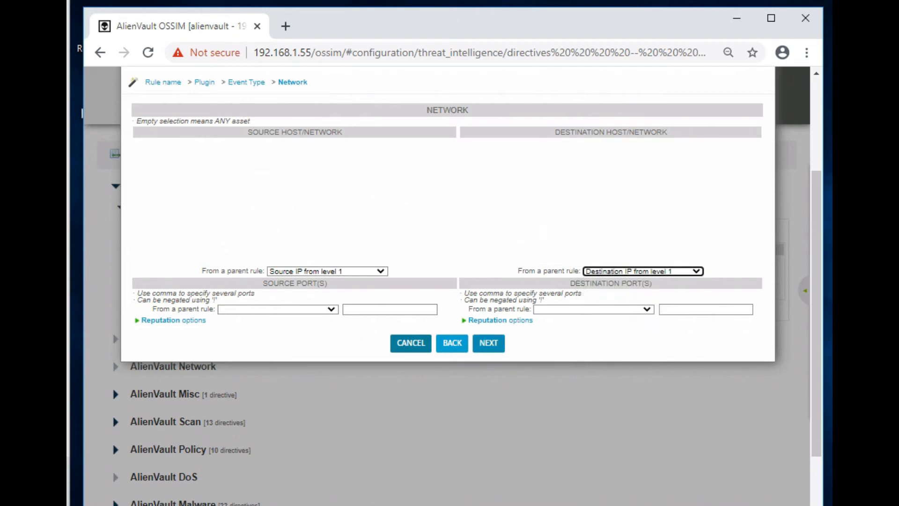
click(488, 343)
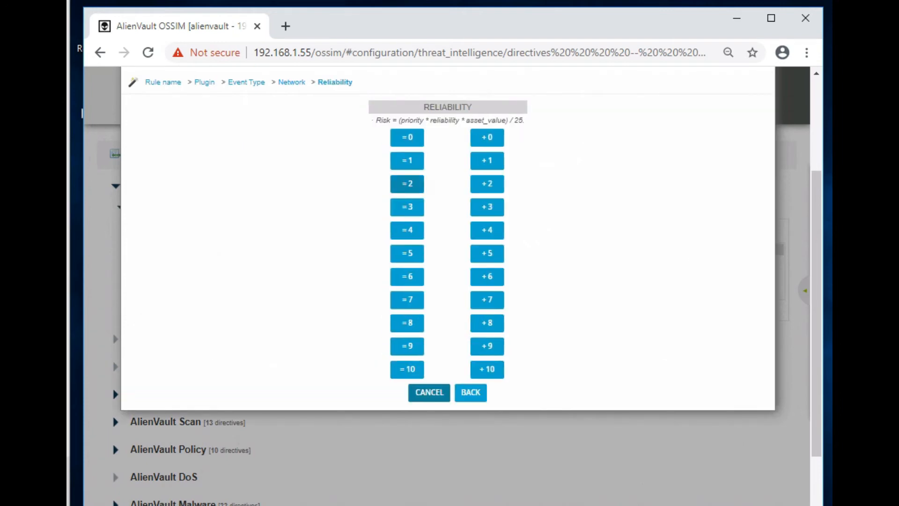
Set the rule's reliability to 2 and continue through the extra conditions with ANY protocol and an empty sensor selection
click(407, 183)
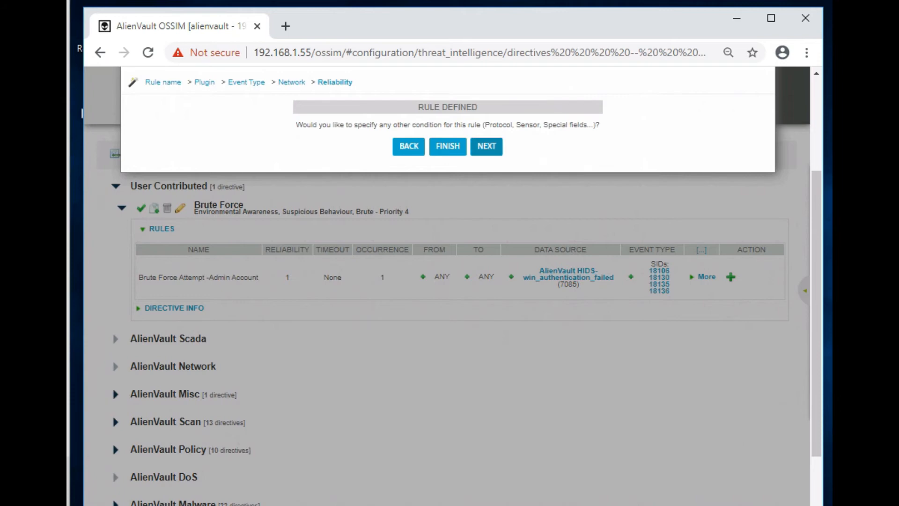
click(487, 146)
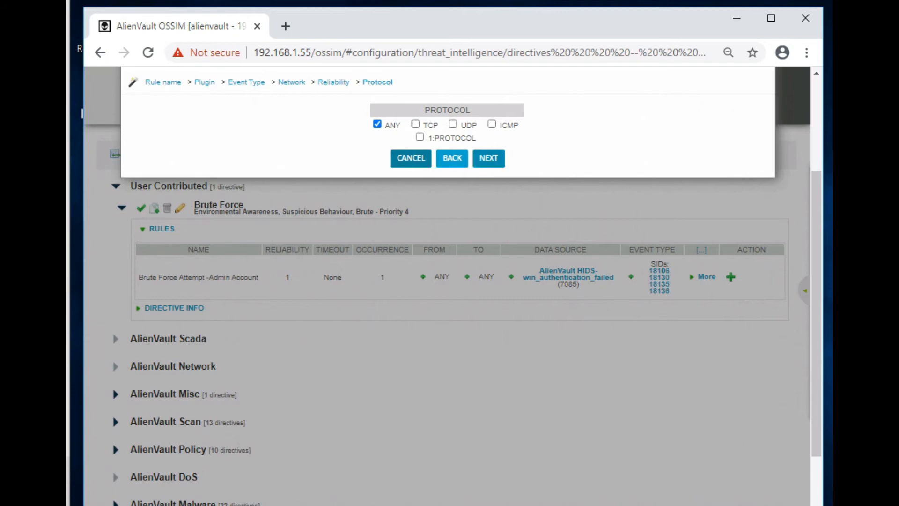
click(488, 158)
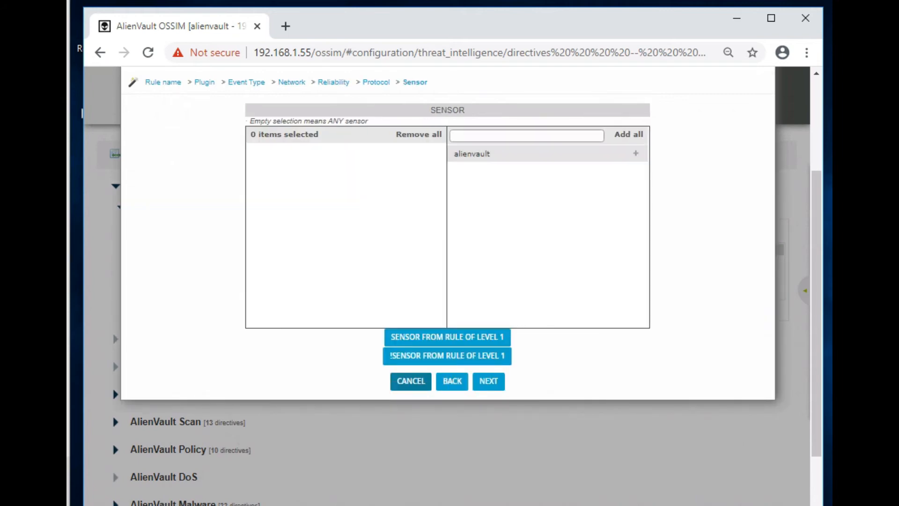
click(489, 380)
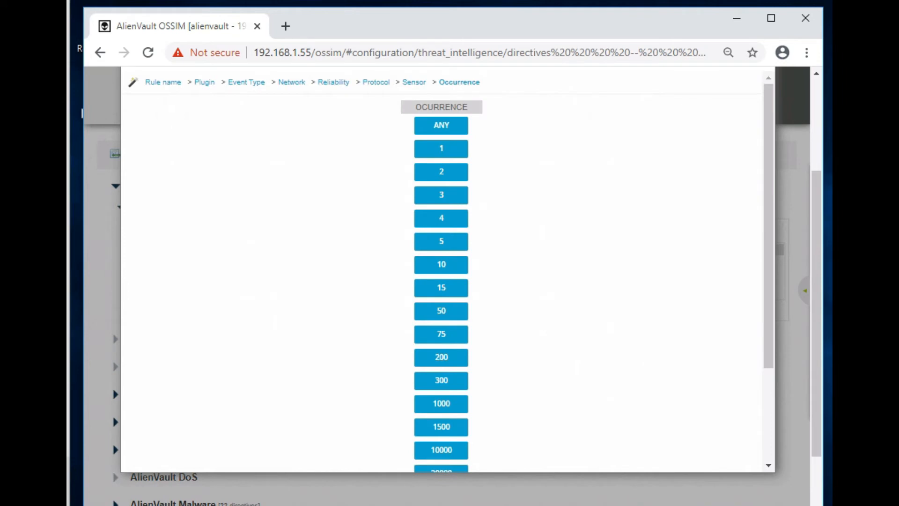
Set the rule's occurrence to 3, timeout to 180 seconds and sticky different to NONE, and finish it without other field or user data conditions
click(442, 195)
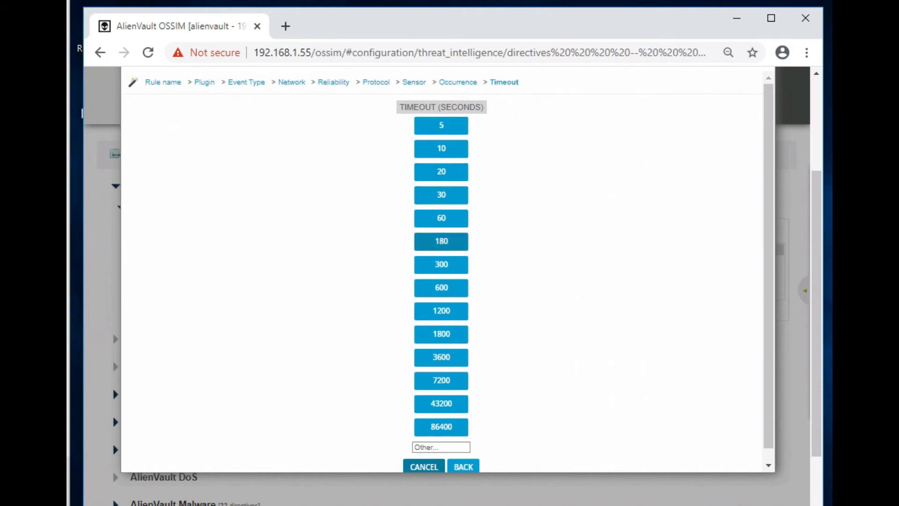
click(441, 241)
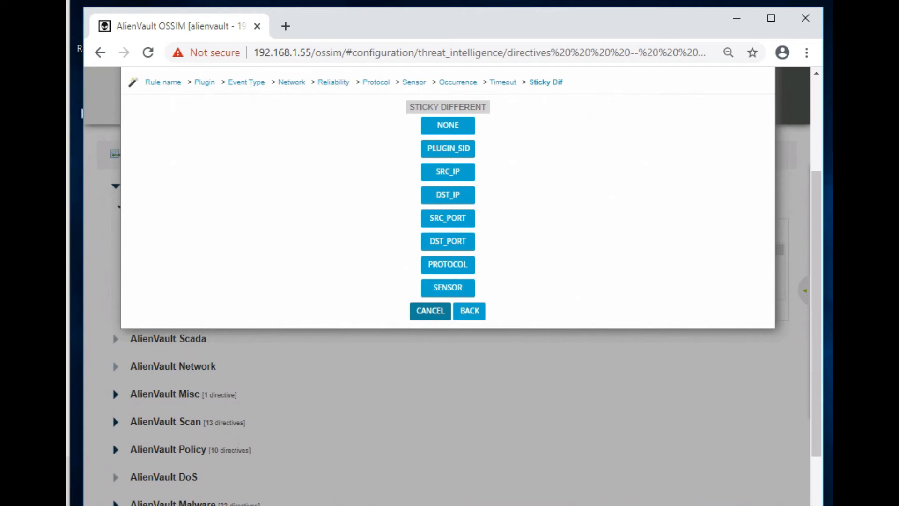
click(448, 125)
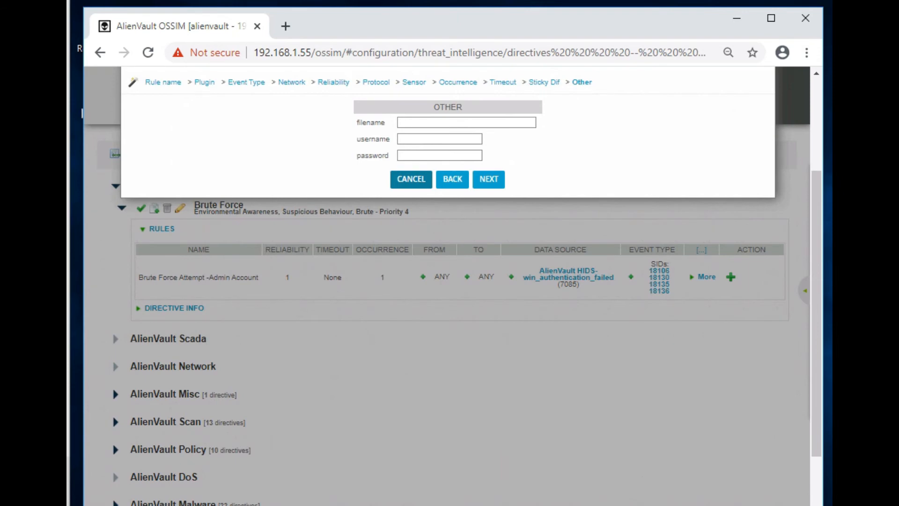
click(488, 179)
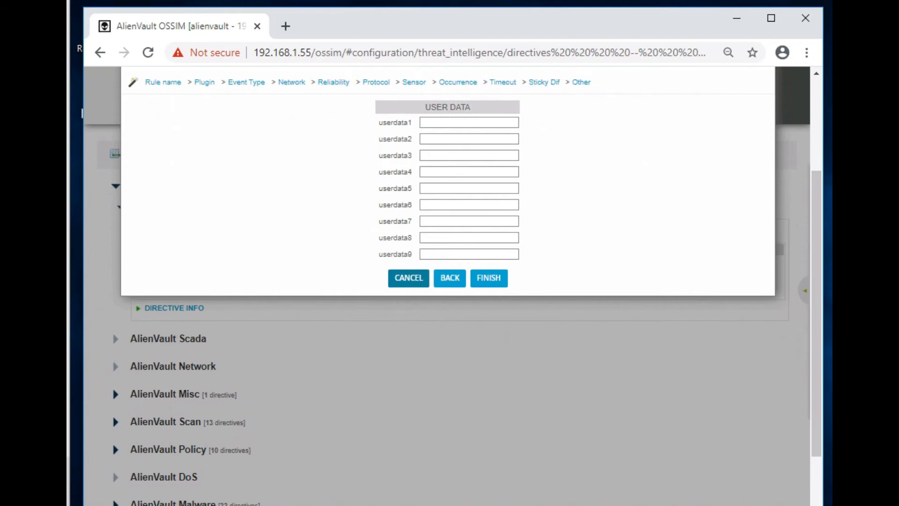
click(488, 278)
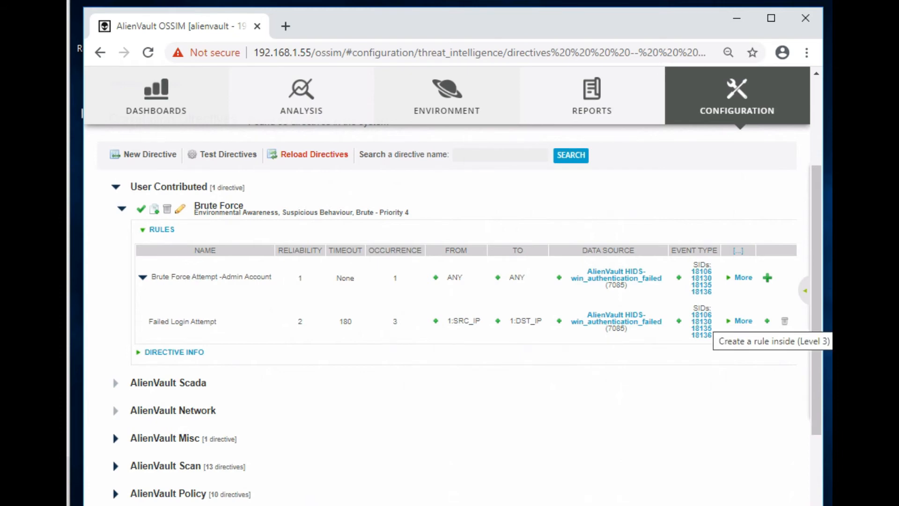
Create a level 3 rule inside Failed Login Attempt, name it "Logon Rule", and continue to the plugin selection
click(767, 321)
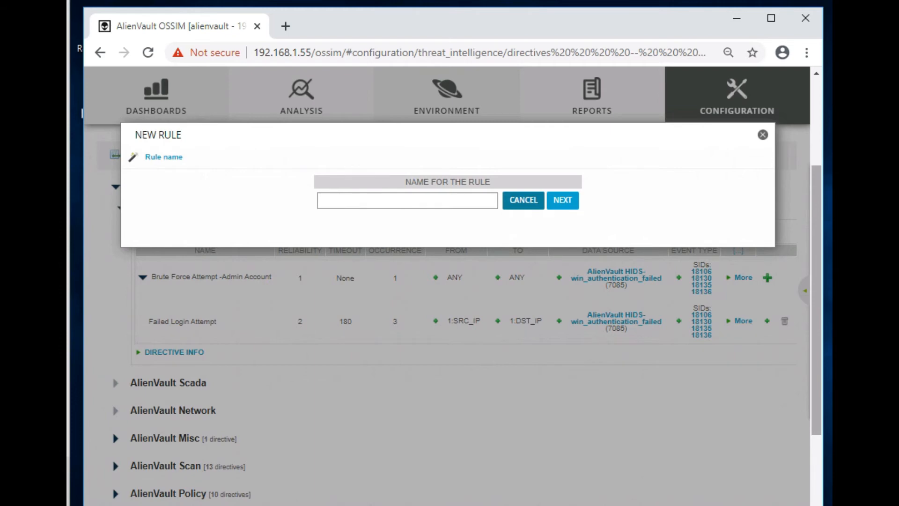
click(407, 201)
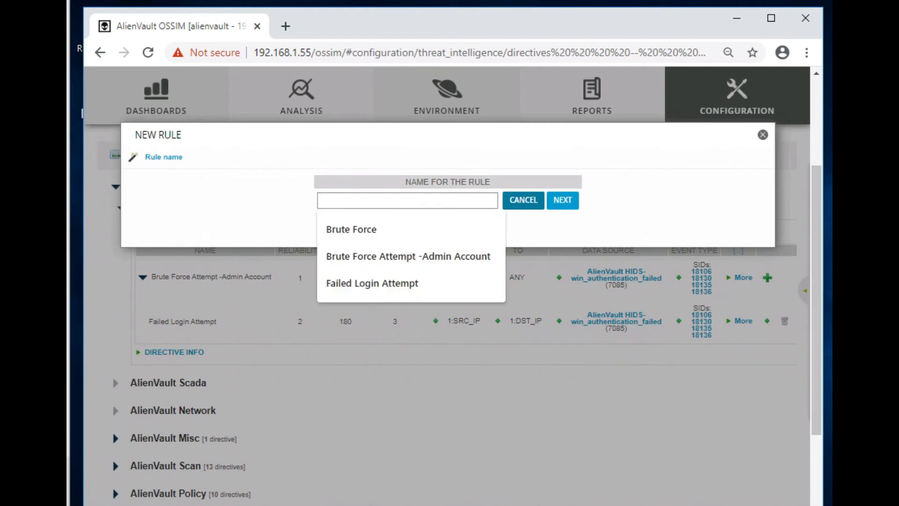
text(Lo)
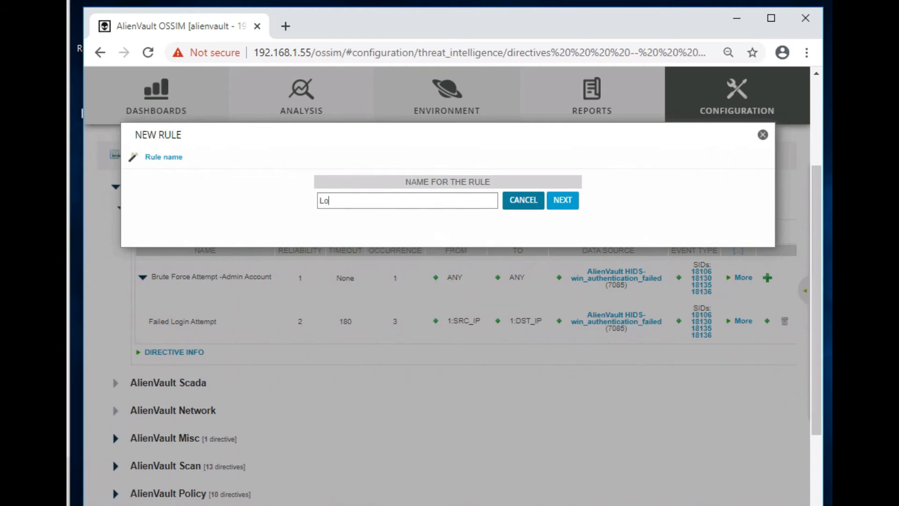
text(gon Rule)
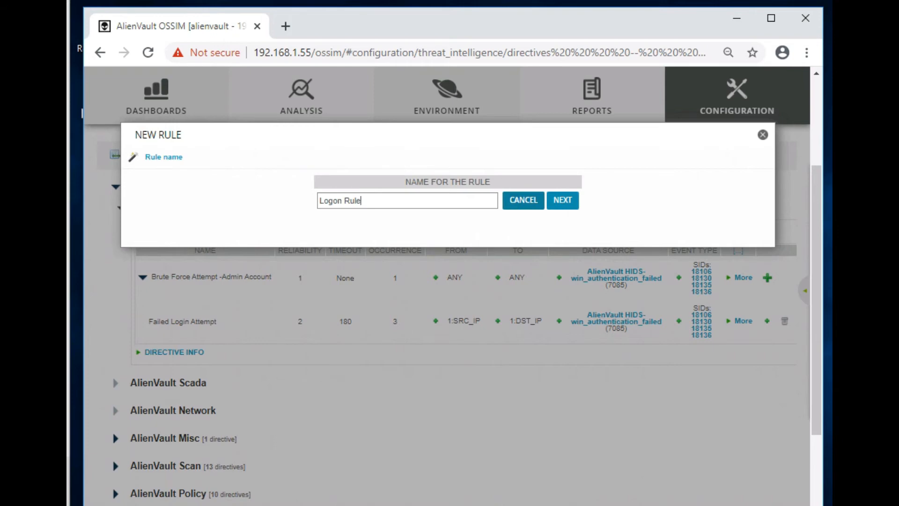
click(563, 200)
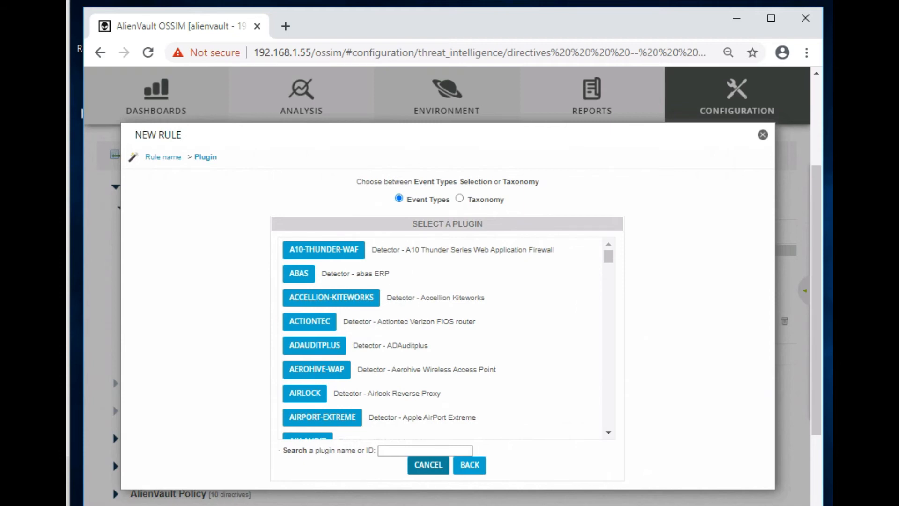
Find the plugin with ID 7009 and select AlienVault HIDS-authentication_success as the rule's data source
click(425, 451)
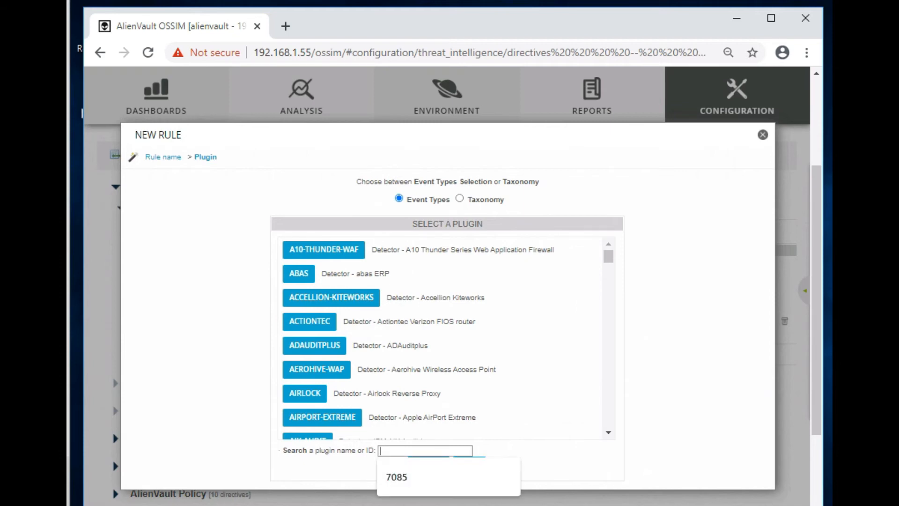
text(70)
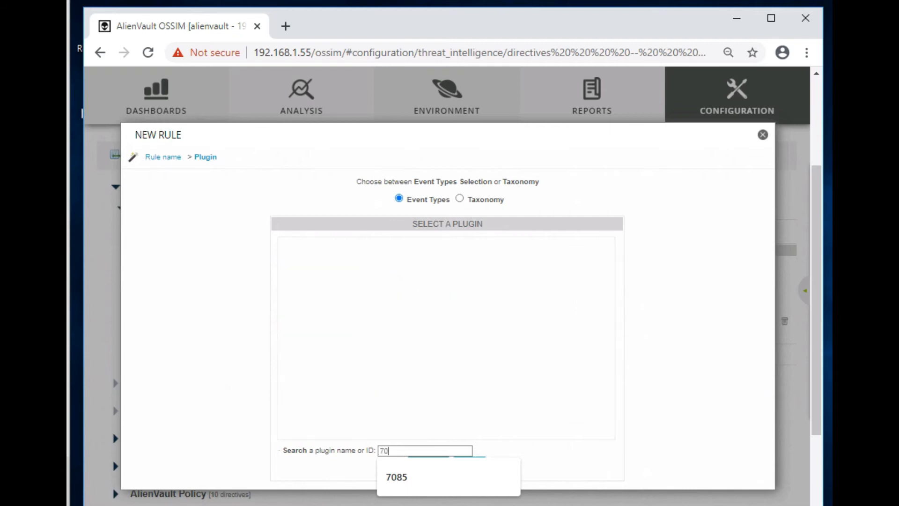
text(09)
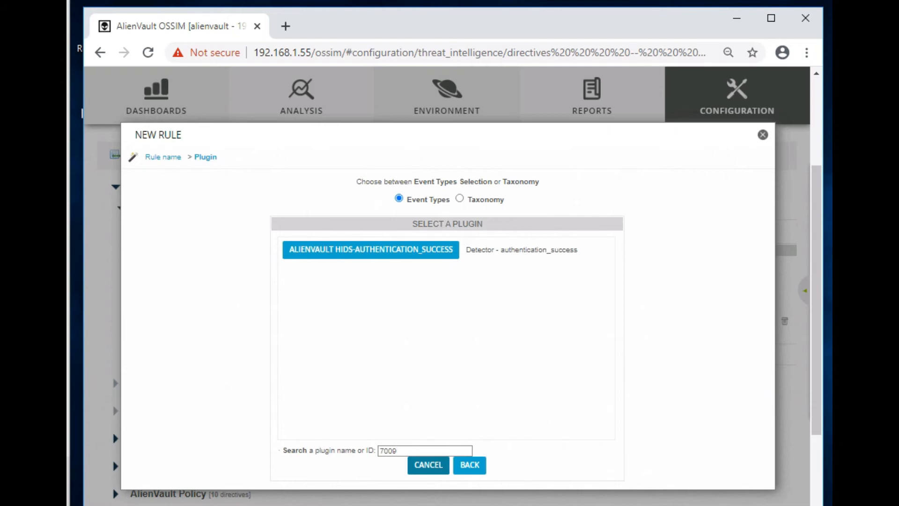
click(371, 250)
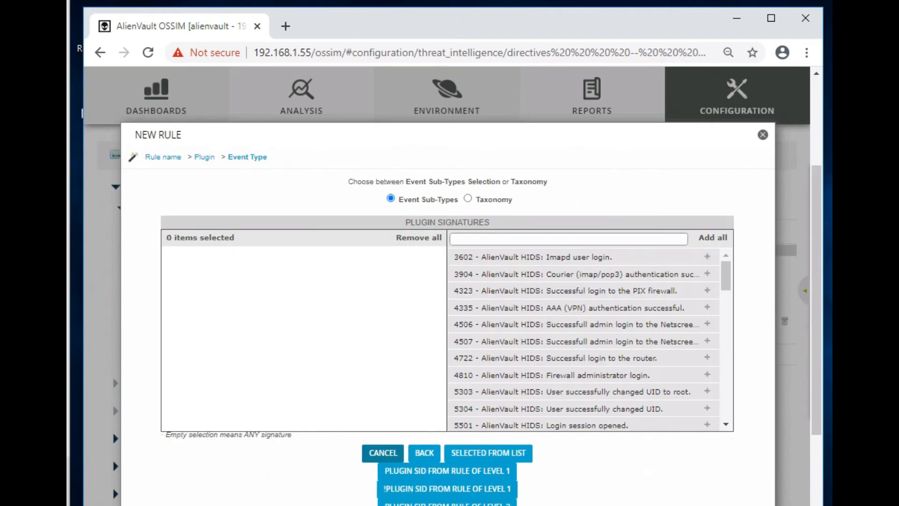
Find signature 700002, AlienVault HIDS: Windows Console Logon, and add it to the rule's selected event types
click(568, 238)
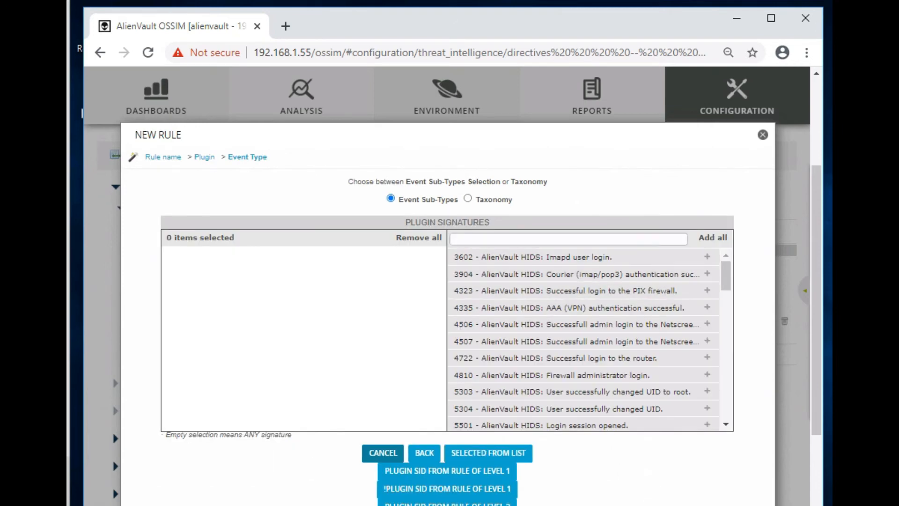
text(7)
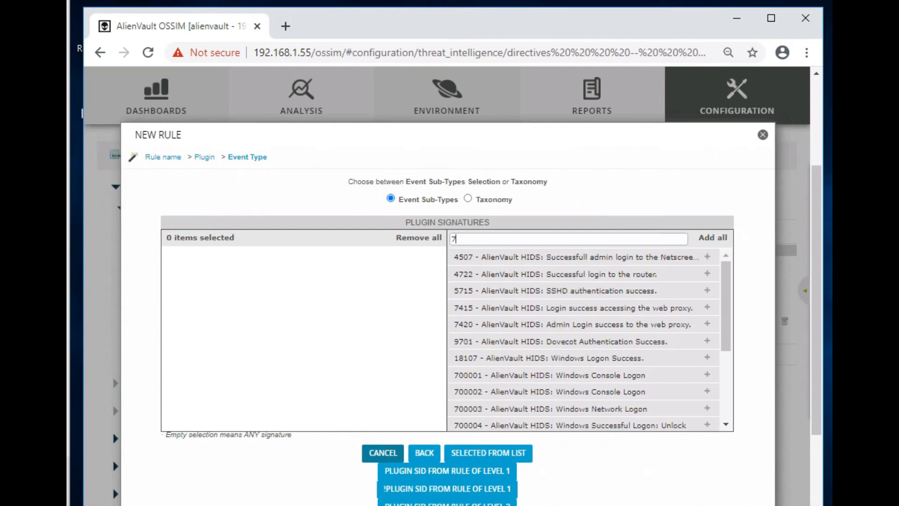
text(00)
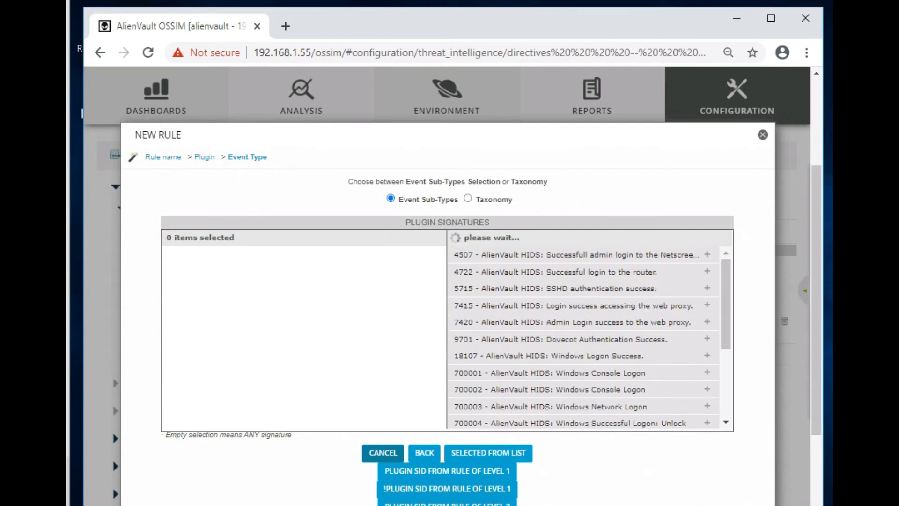
text(0)
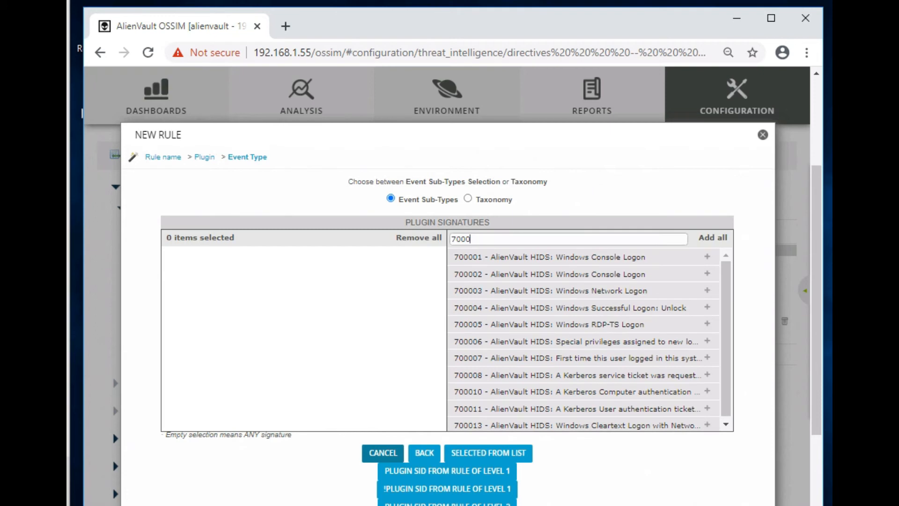
text(0)
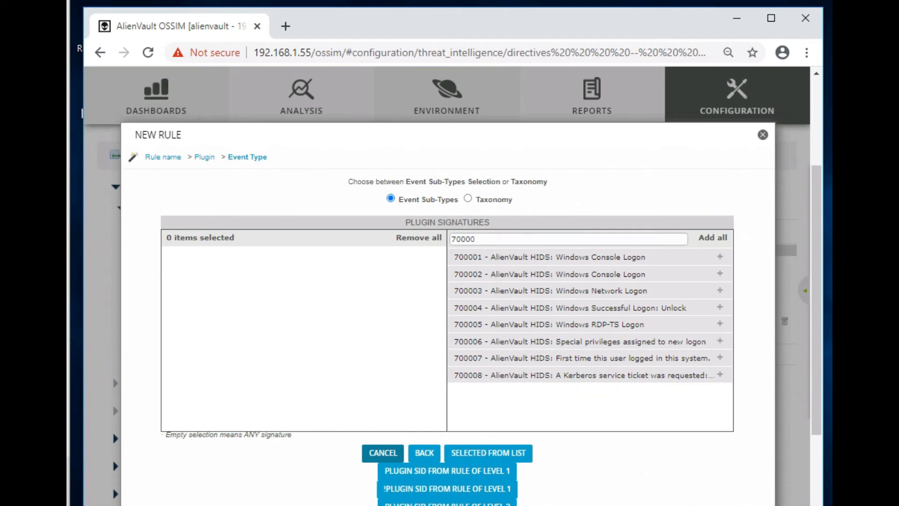
text(2)
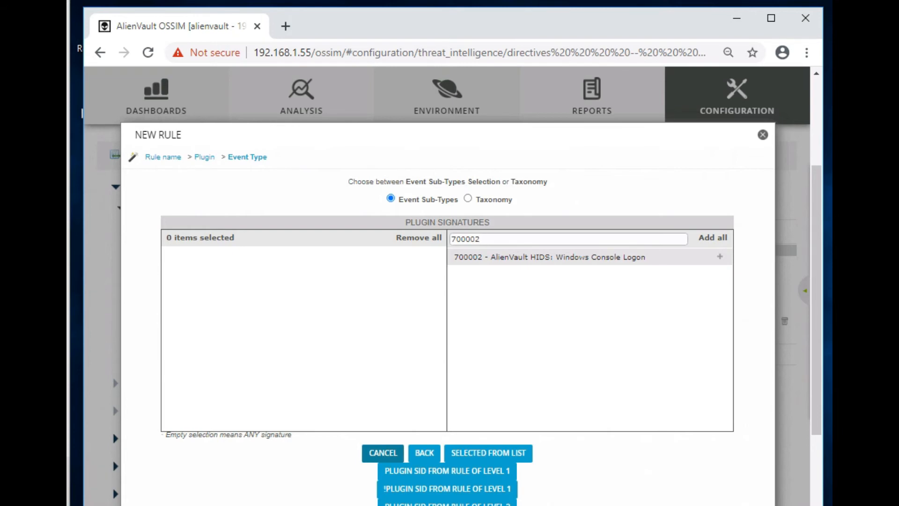
click(720, 256)
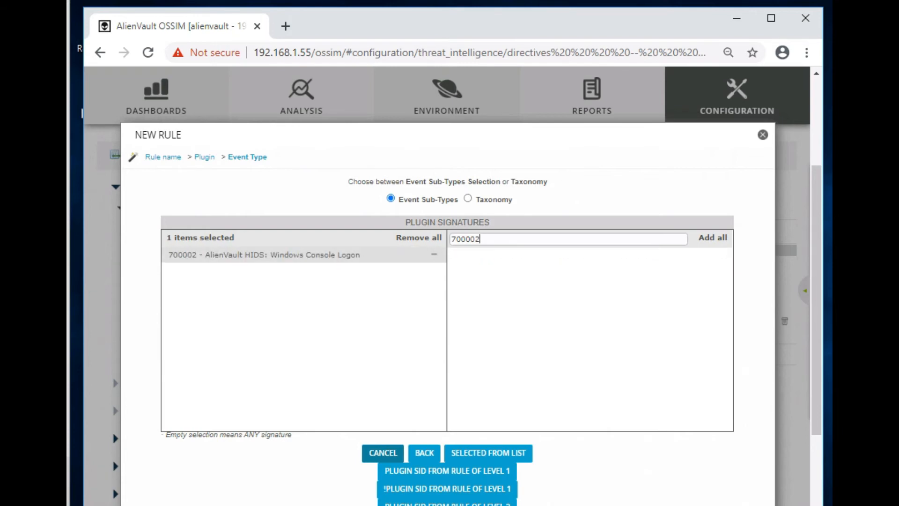
Replace the signature search with 18107 and add AlienVault HIDS: Windows Logon Success to the selection
key(BackSpace)
key(BackSpace)
key(BackSpace)
key(BackSpace)
key(BackSpace)
key(BackSpace)
text(18)
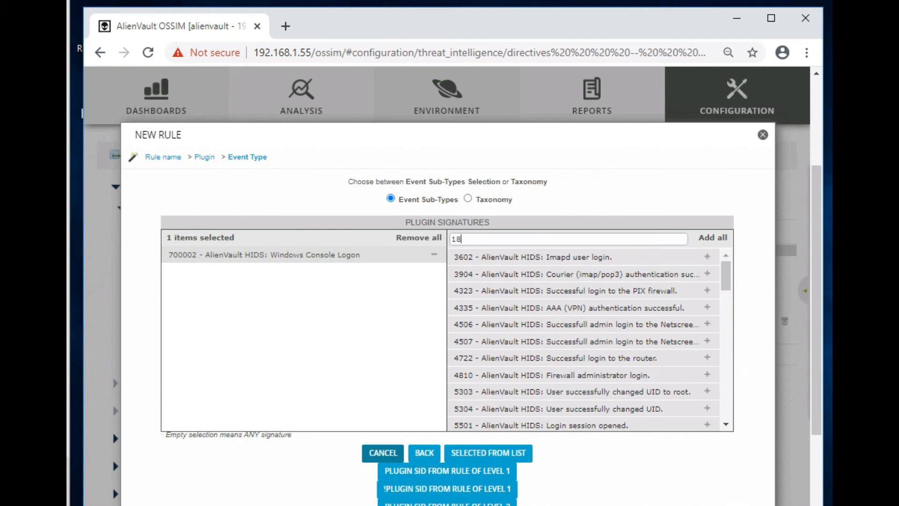
text(1)
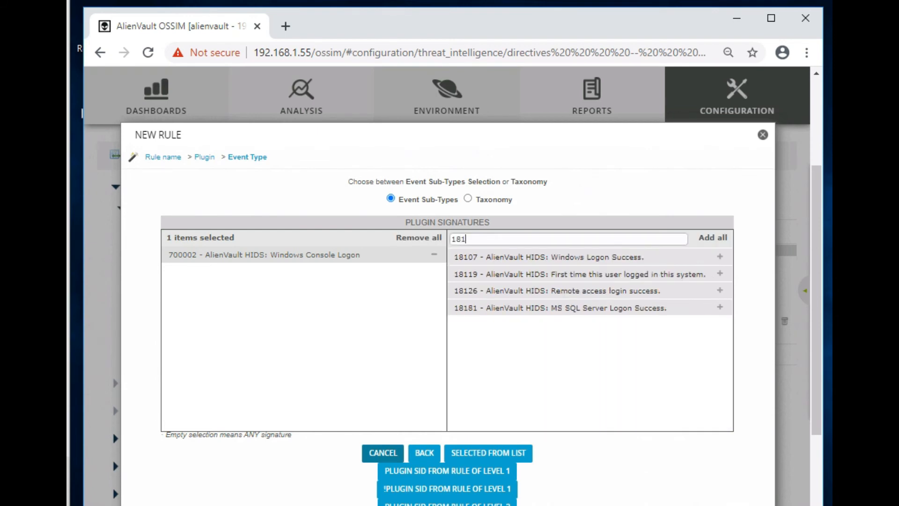
text(07)
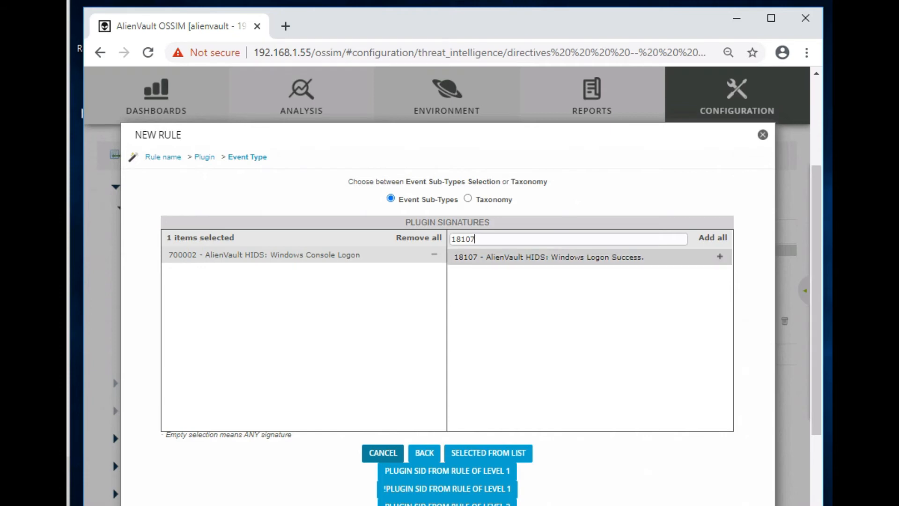
click(720, 256)
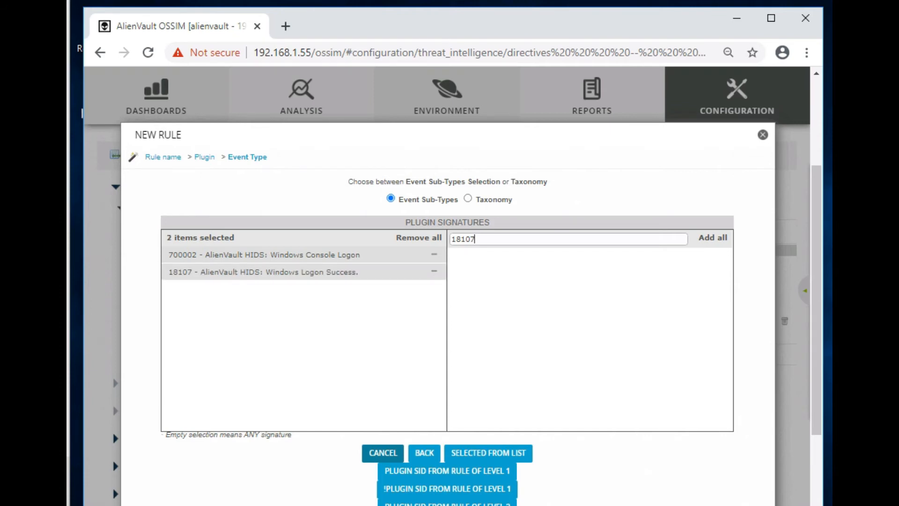
Add signature 102003, AlienVault HIDS: Windows machine logon, and continue to the network settings with the selected signatures
key(BackSpace)
key(BackSpace)
key(BackSpace)
key(BackSpace)
key(BackSpace)
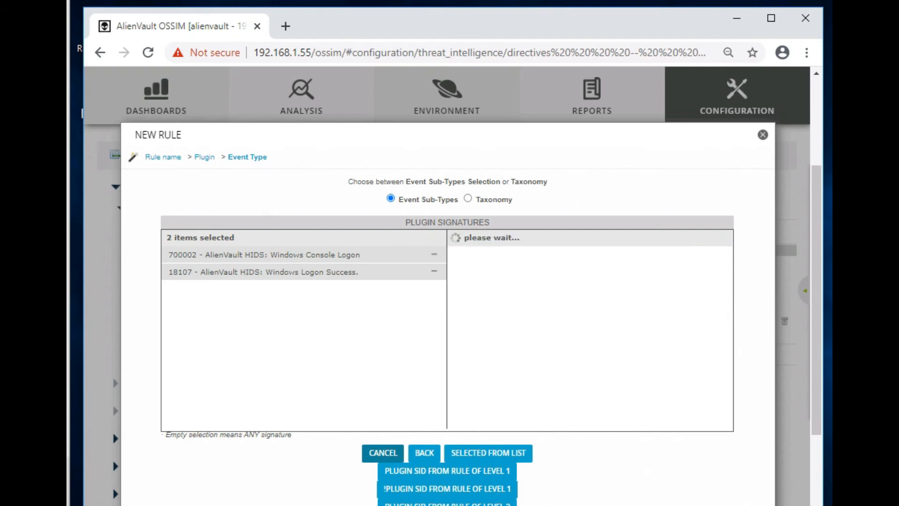
text(10200)
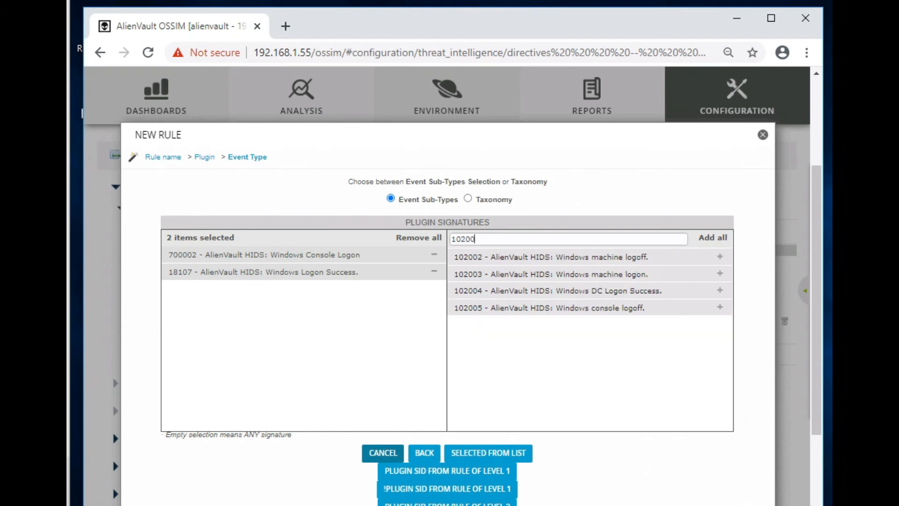
text(3)
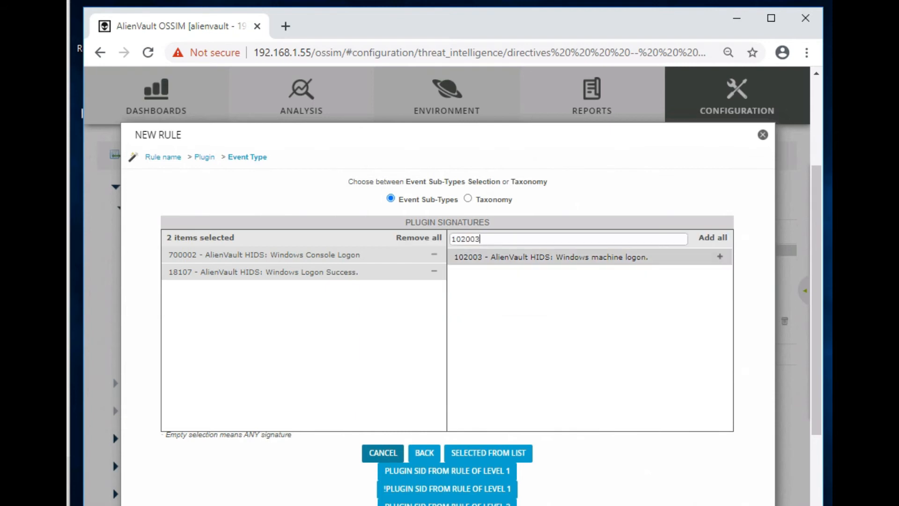
click(721, 257)
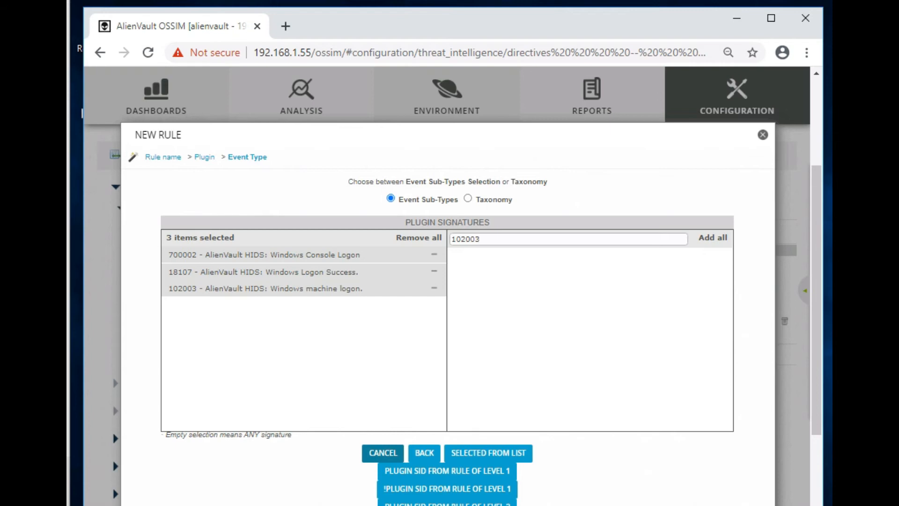
scroll(449, 285, down, 3)
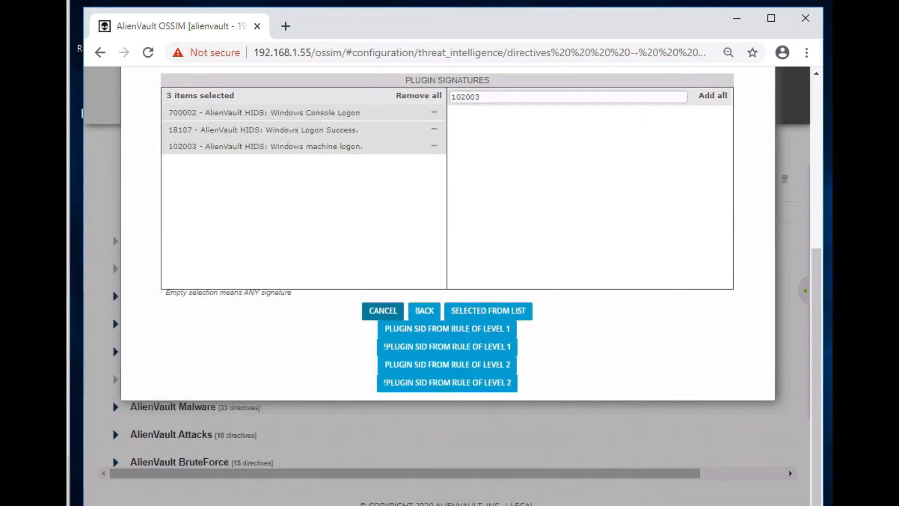
click(488, 311)
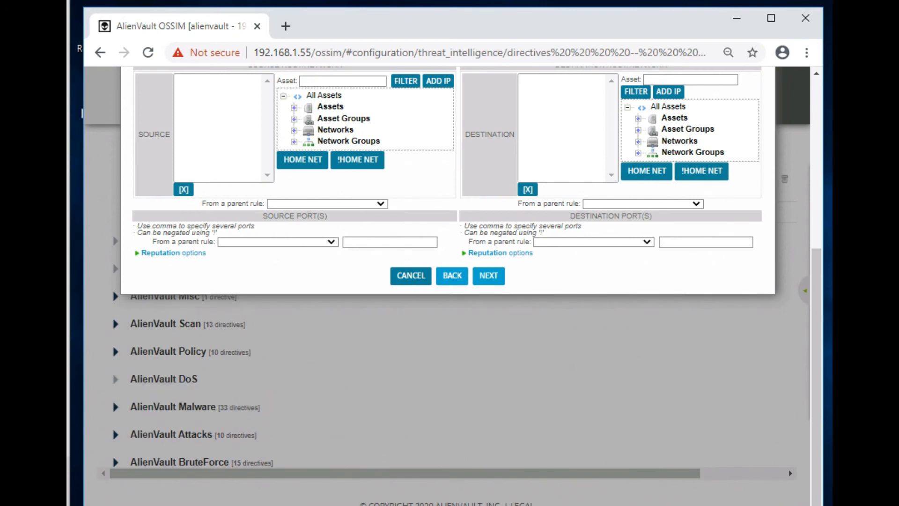
Set the Logon Rule's source to Source IP from level 1 and destination to Destination IP from level 1, and continue to reliability
click(327, 203)
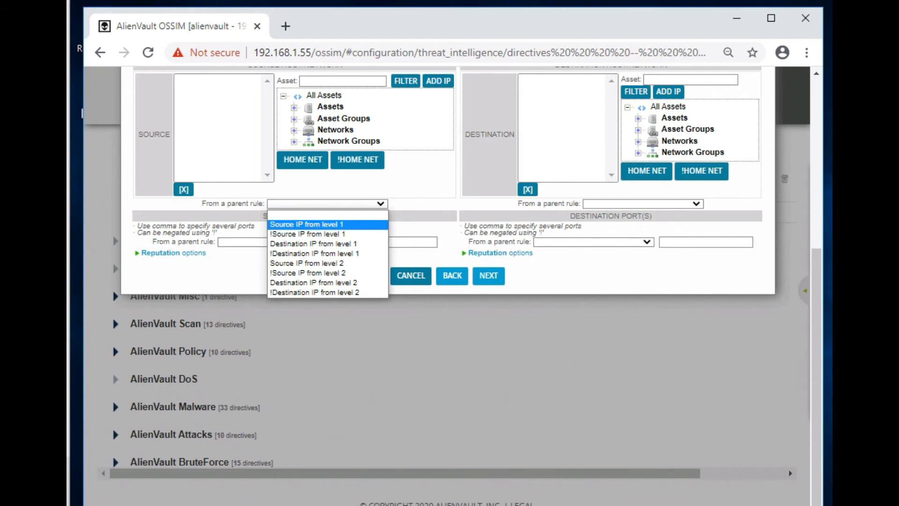
click(307, 224)
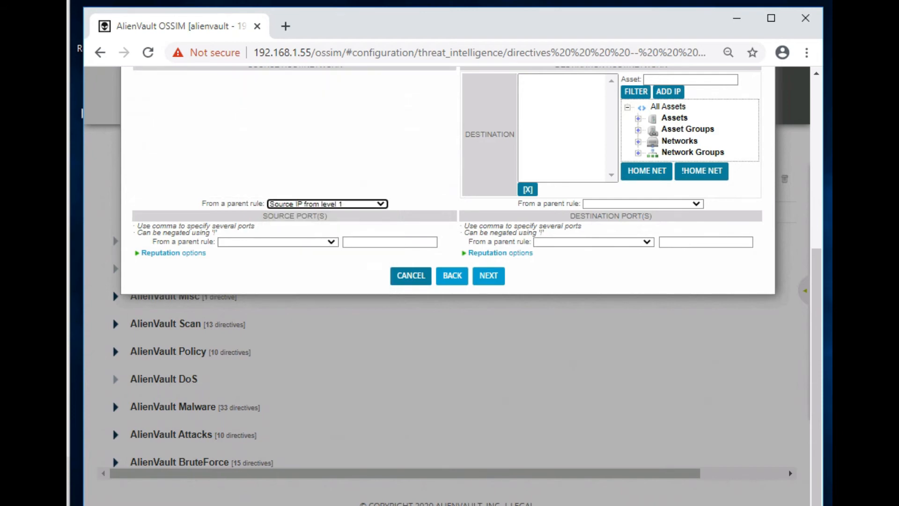
click(643, 204)
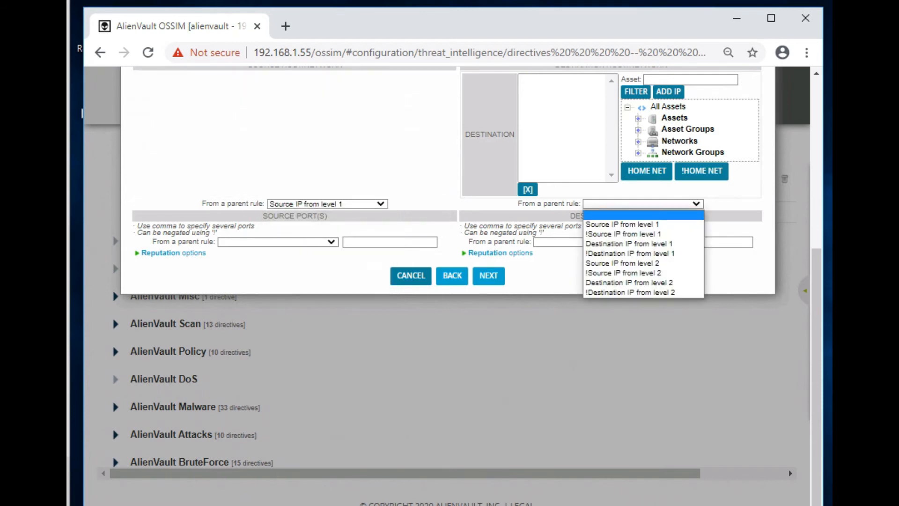
key(Down)
key(Down)
key(Down)
key(Down)
key(Down)
key(Up)
key(Up)
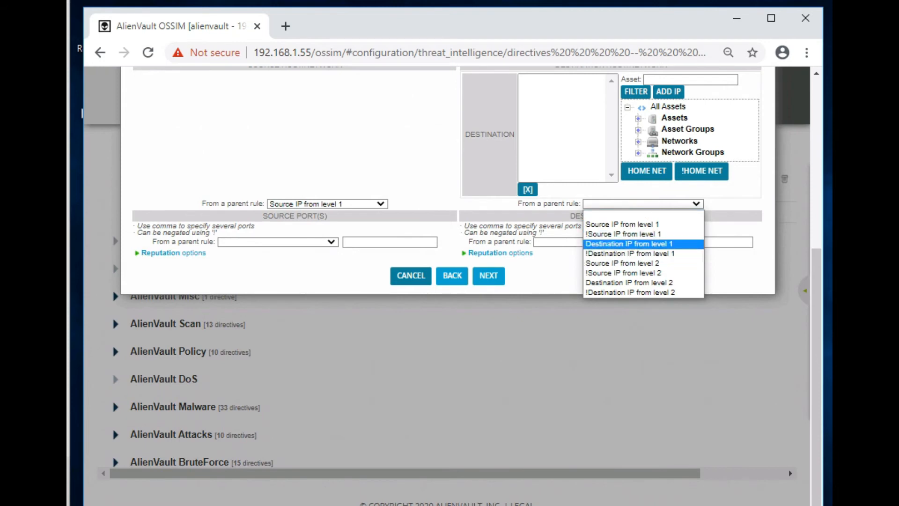
key(Return)
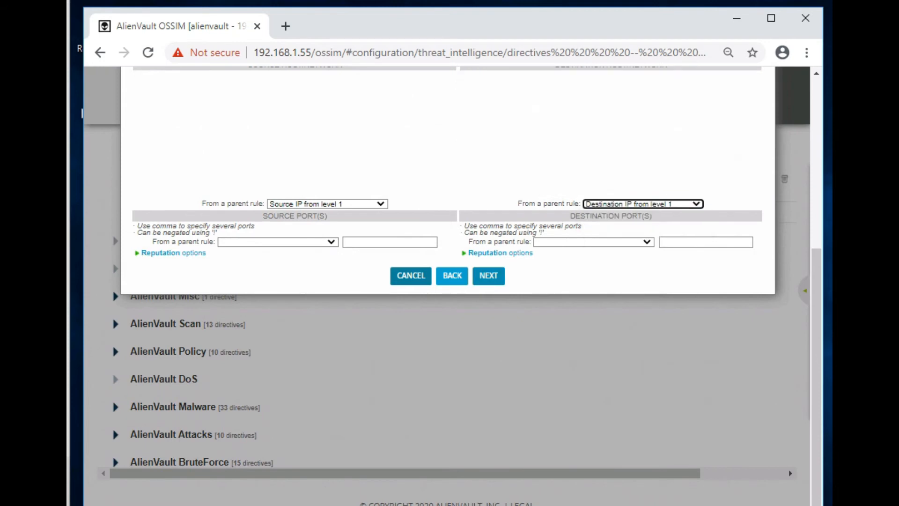
click(488, 275)
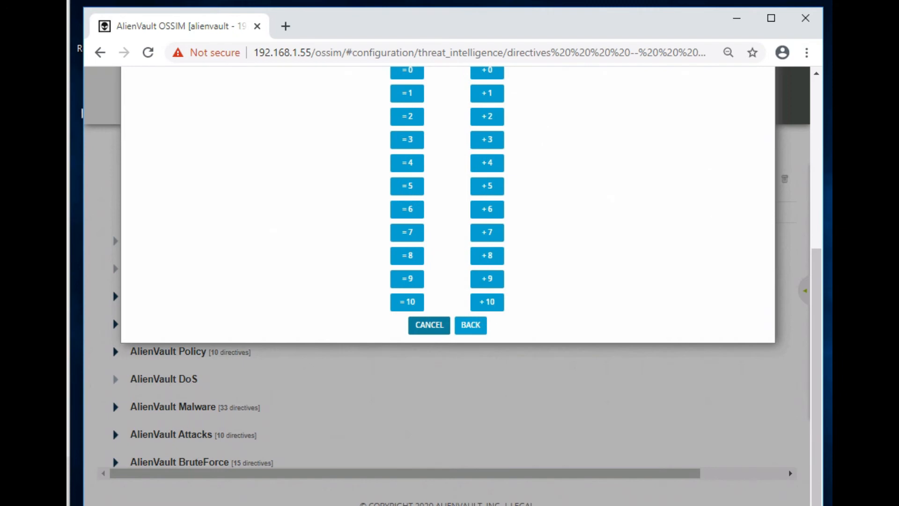
Set the Logon Rule's reliability to 3 and continue to occurrence with ANY protocol and an empty sensor selection
click(407, 139)
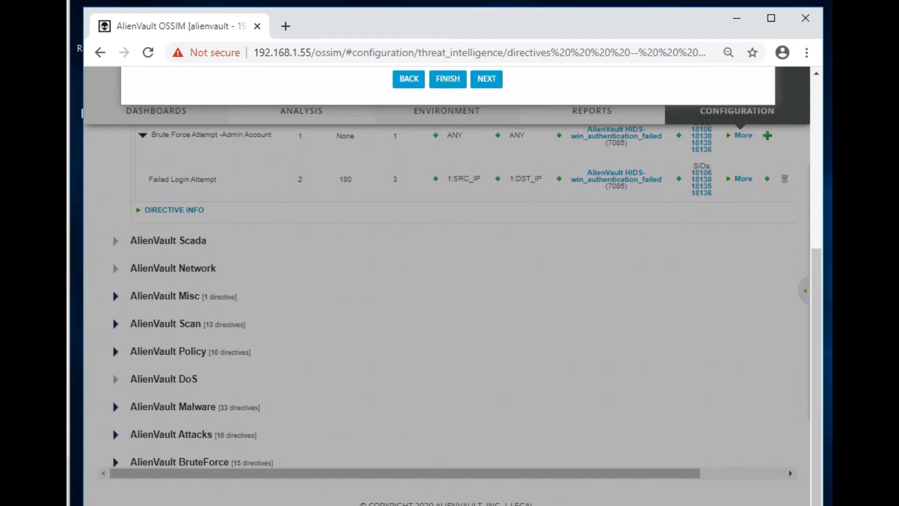
scroll(448, 188, up, 2)
drag(816, 296, 816, 213)
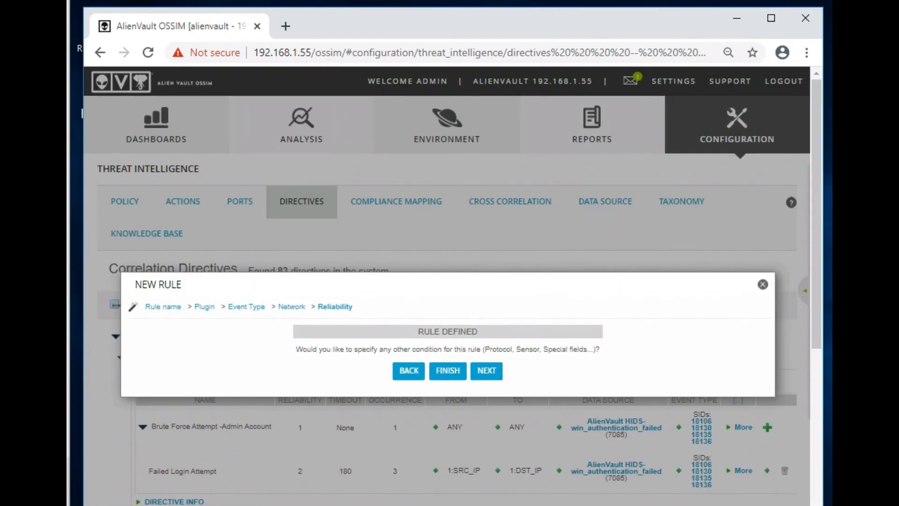
click(486, 370)
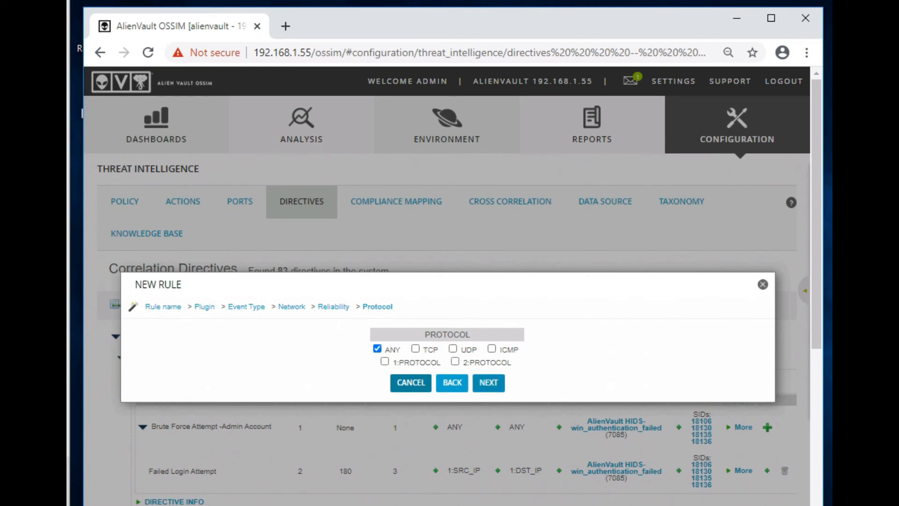
click(489, 382)
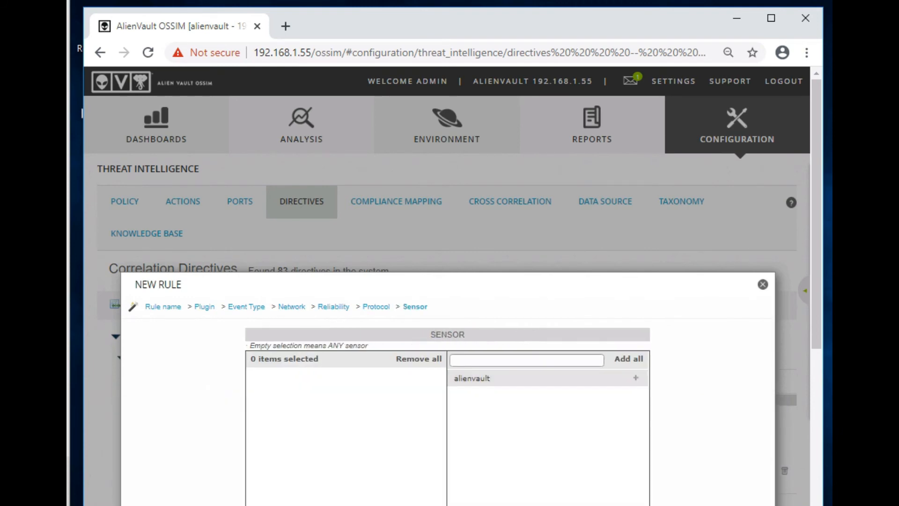
scroll(447, 309, down, 3)
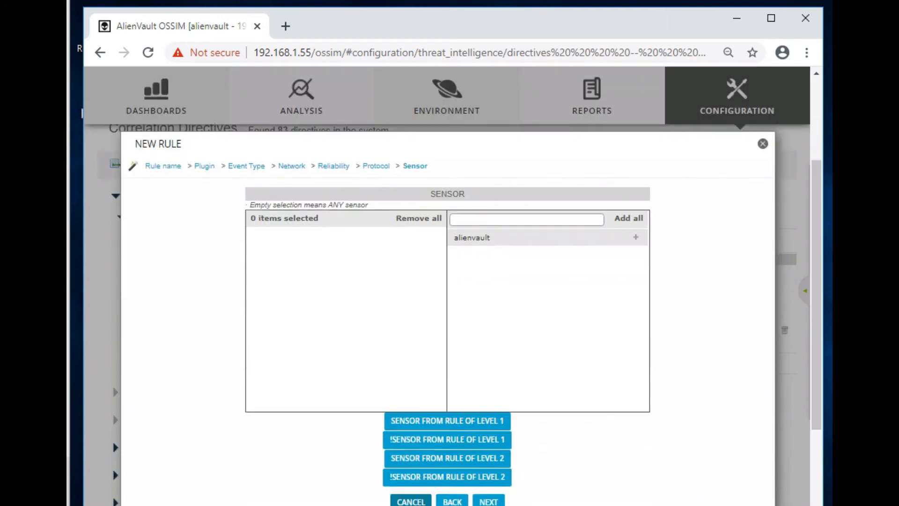
scroll(448, 281, down, 3)
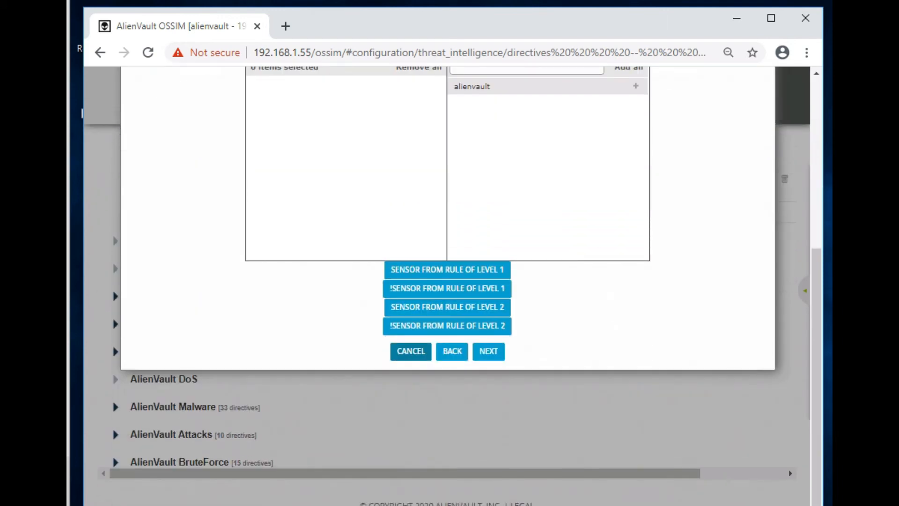
click(489, 351)
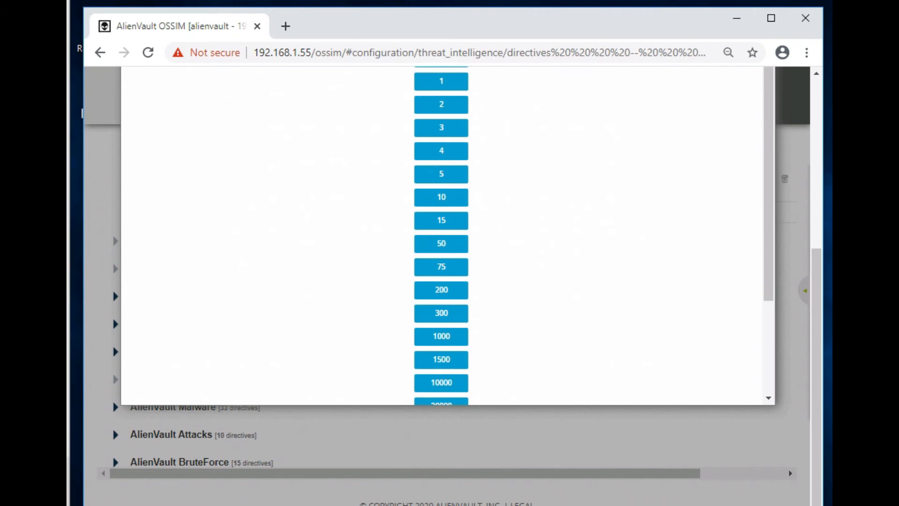
scroll(447, 281, up, 6)
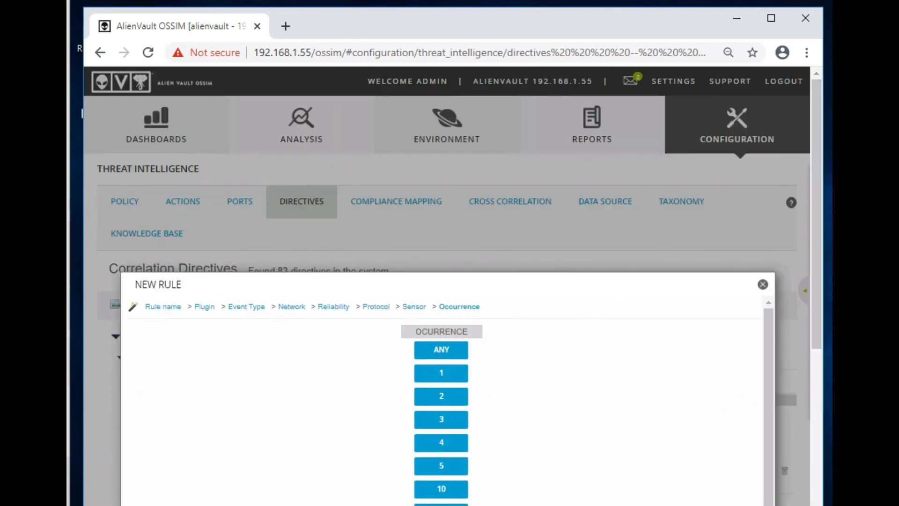
Finish the Logon Rule with occurrence 1, timeout 300 seconds and sticky different NONE, leaving the other and user data fields empty
click(441, 373)
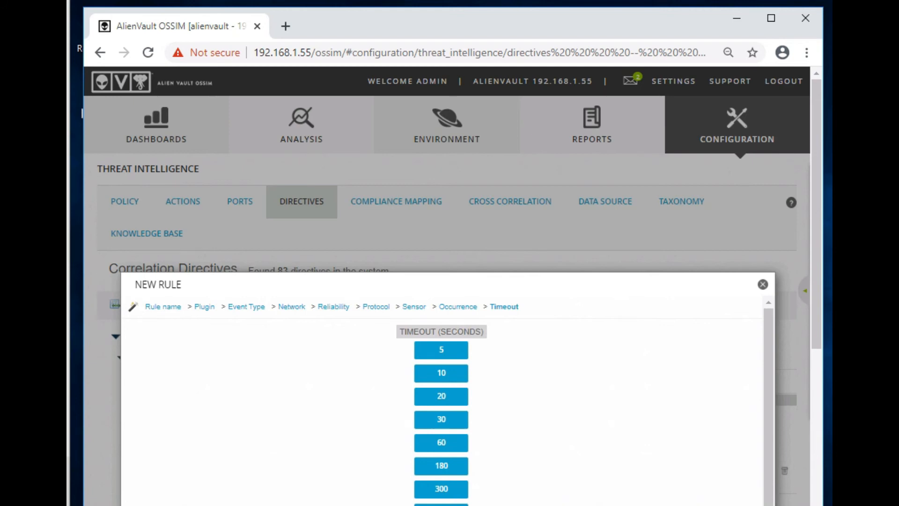
scroll(442, 412, down, 1)
click(441, 477)
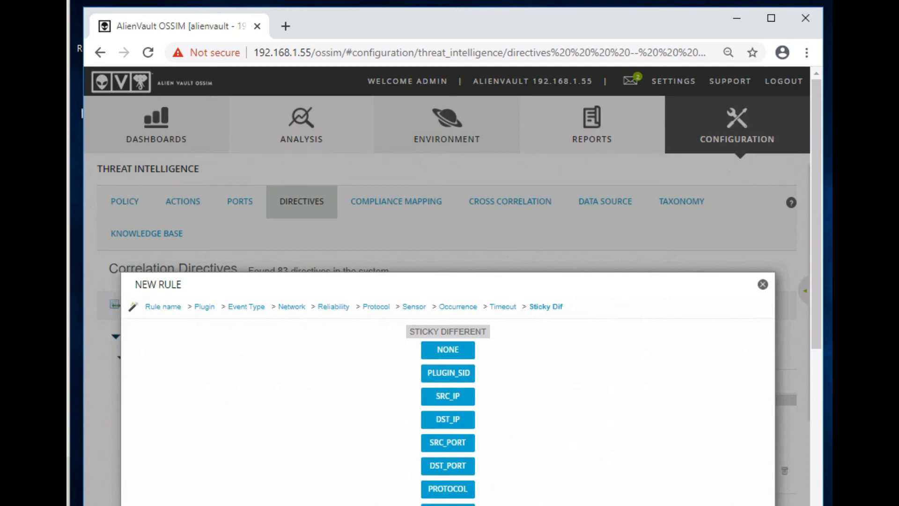
click(448, 350)
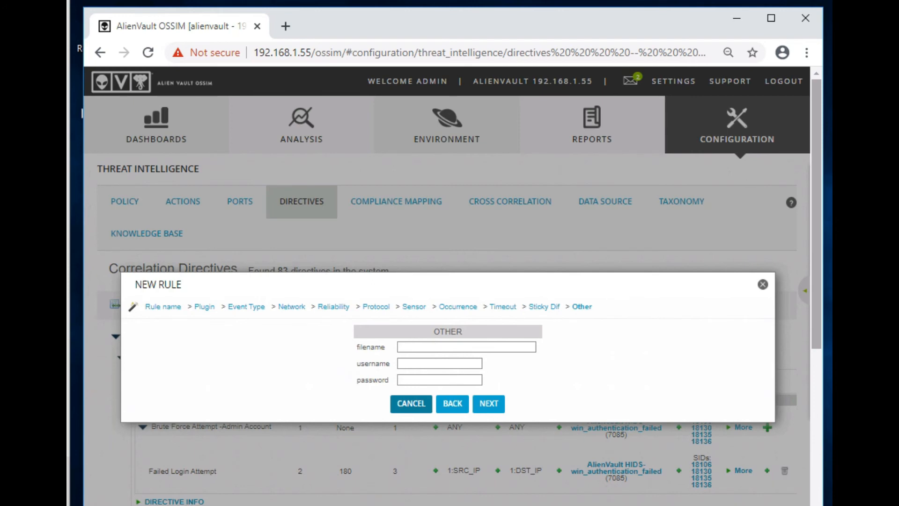
click(489, 403)
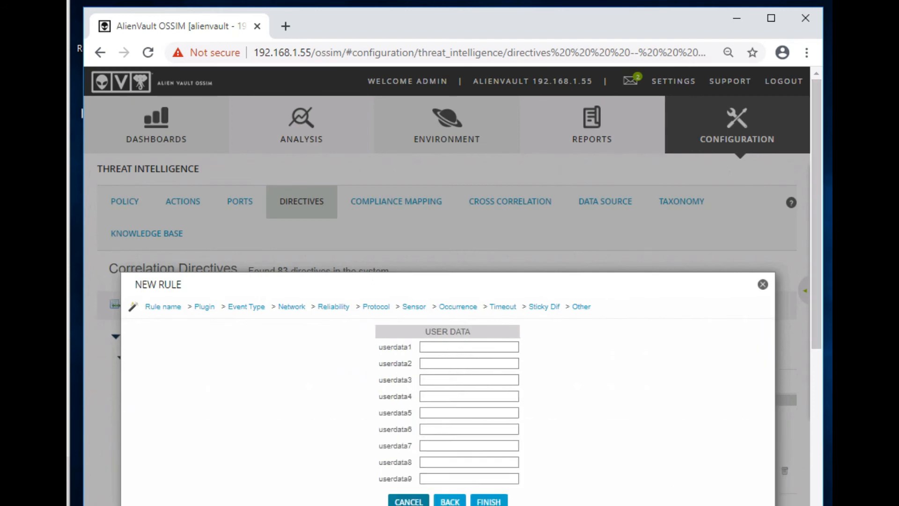
scroll(488, 352, down, 3)
click(488, 352)
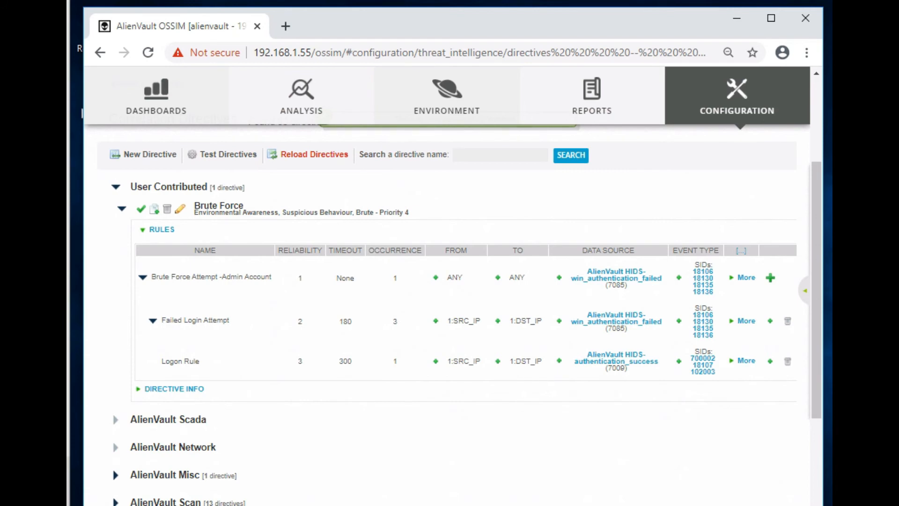
Add a new rule named Special privilege Rule beneath the Logon Rule and continue to plugin selection
click(770, 278)
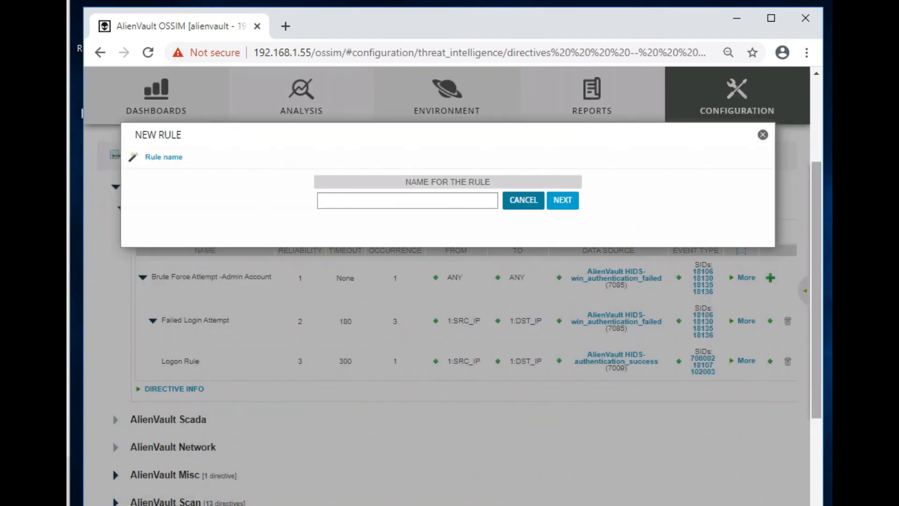
click(407, 201)
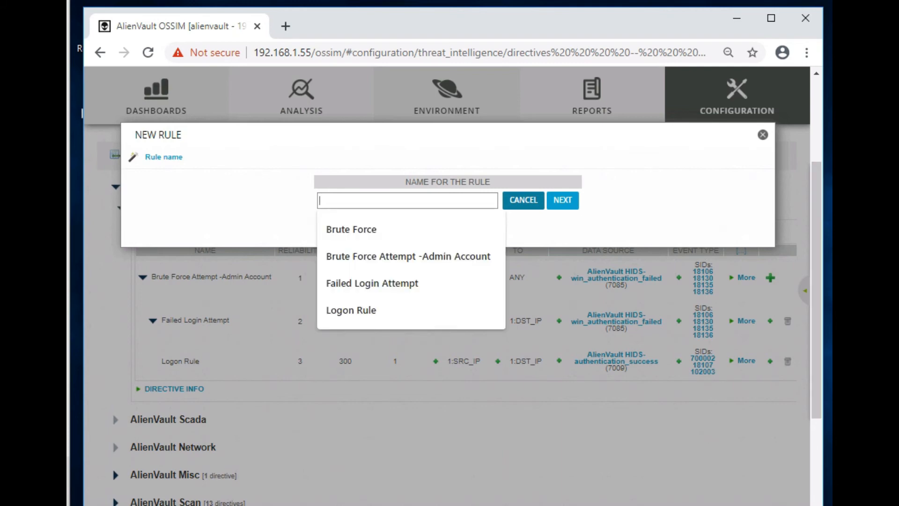
text(S)
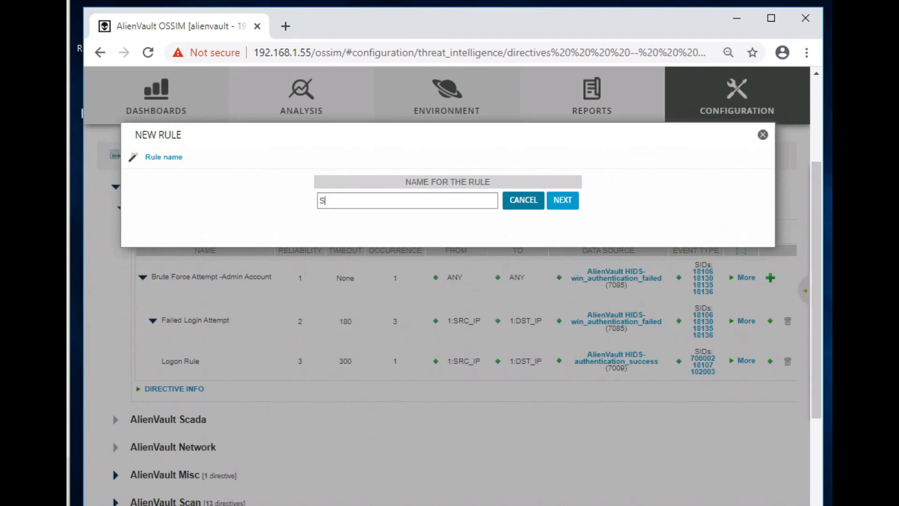
text(pecial privilege Rule)
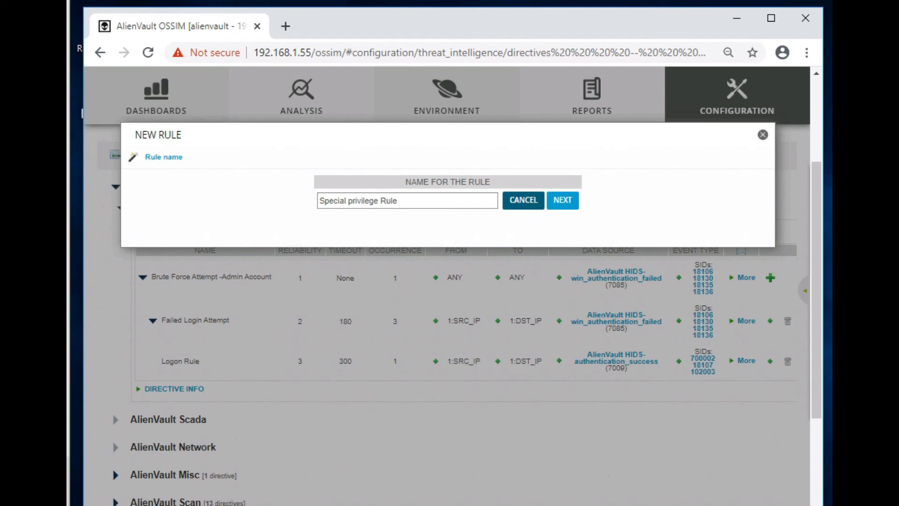
click(563, 200)
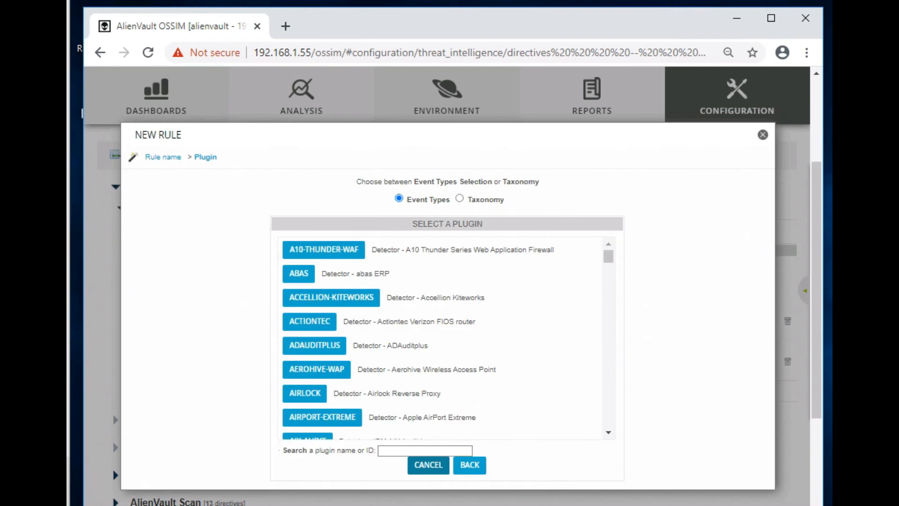
Find plugin ID 7009 and select AlienVault HIDS-authentication_success for the Special privilege Rule
click(425, 451)
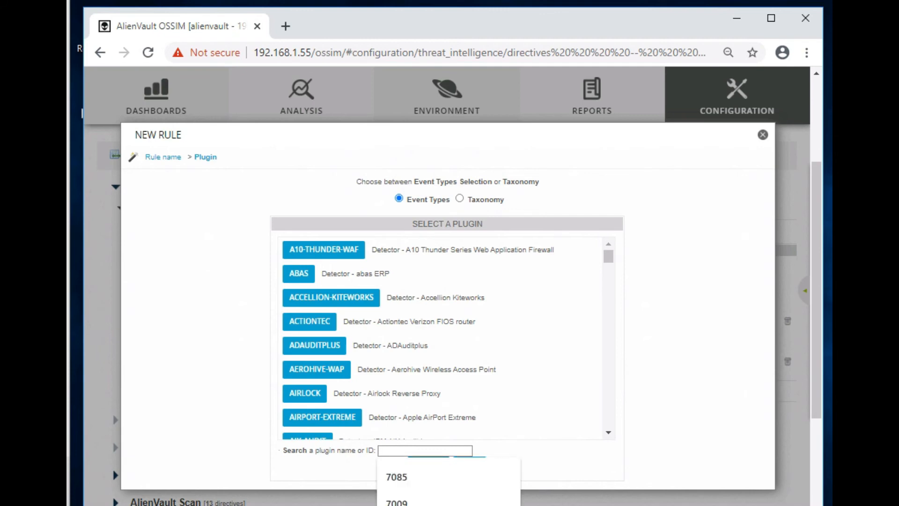
text(7)
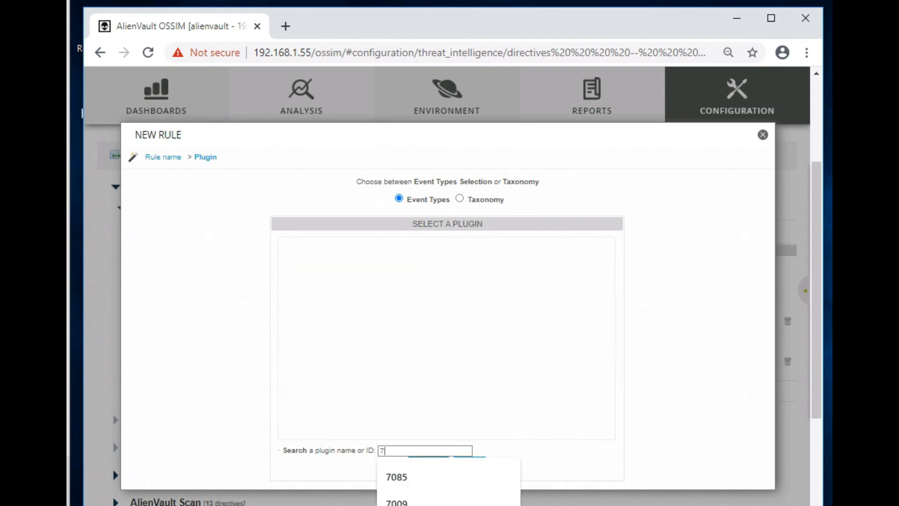
text(009)
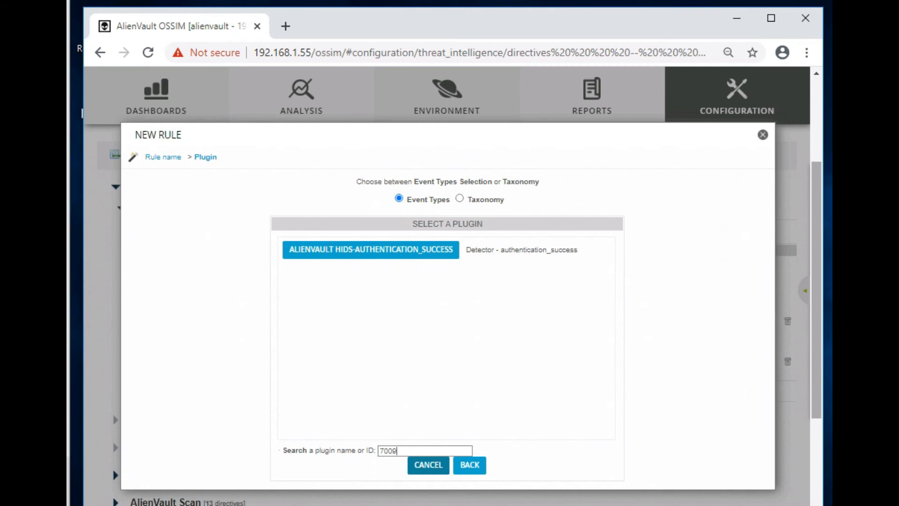
click(370, 250)
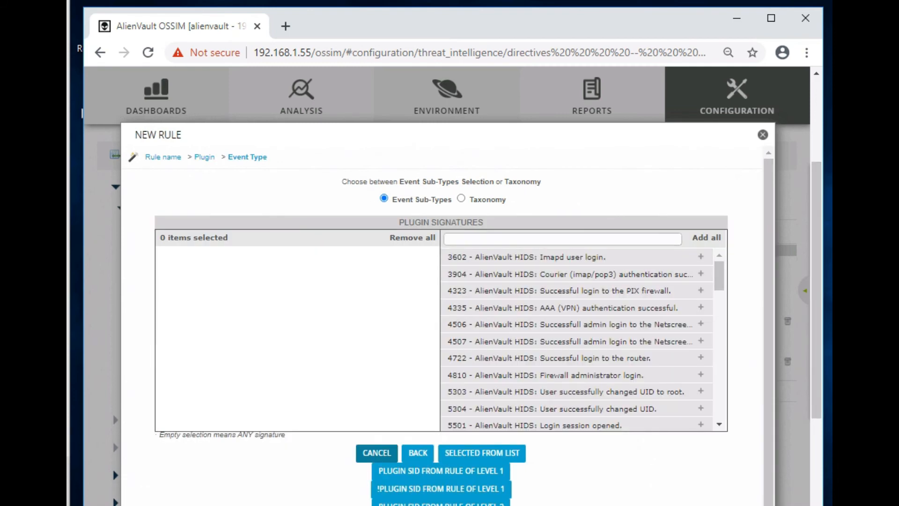
Add signature 700006, AlienVault HIDS: Special privileges assigned to new logon, and continue to the network settings with the selected signature
text(7)
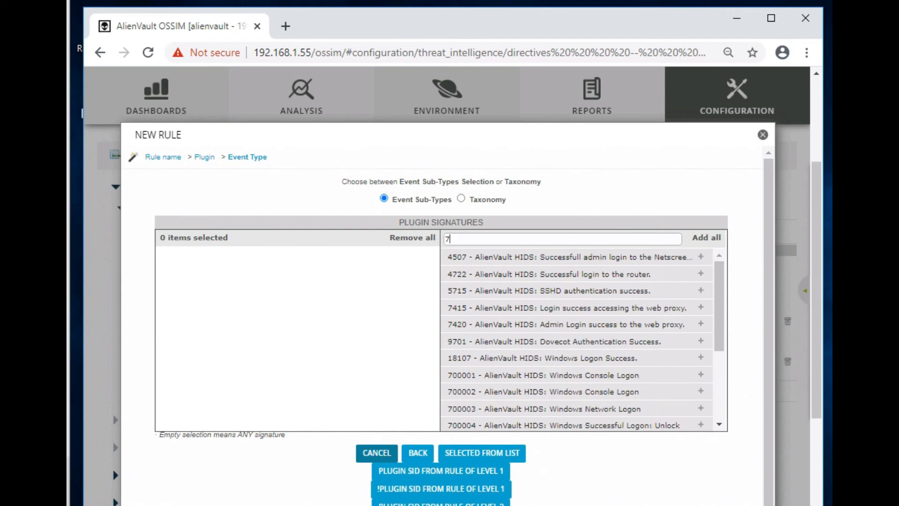
text(0000)
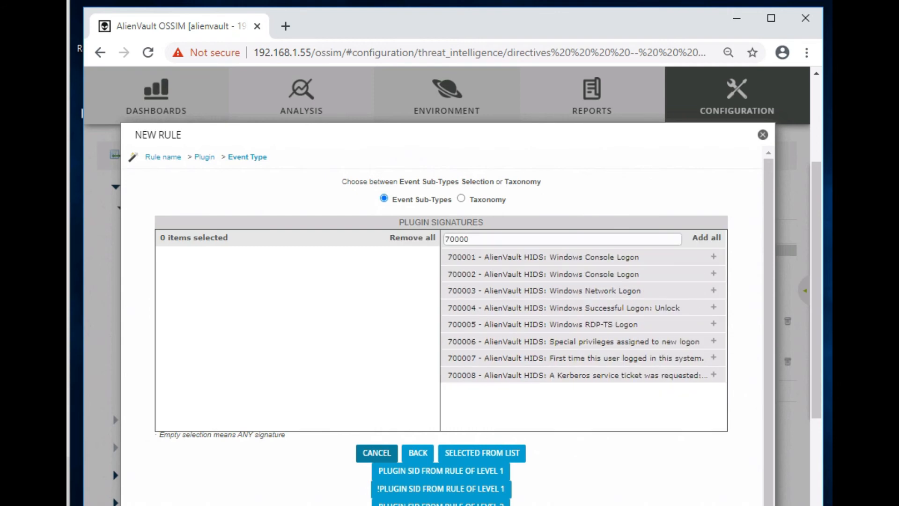
text(6)
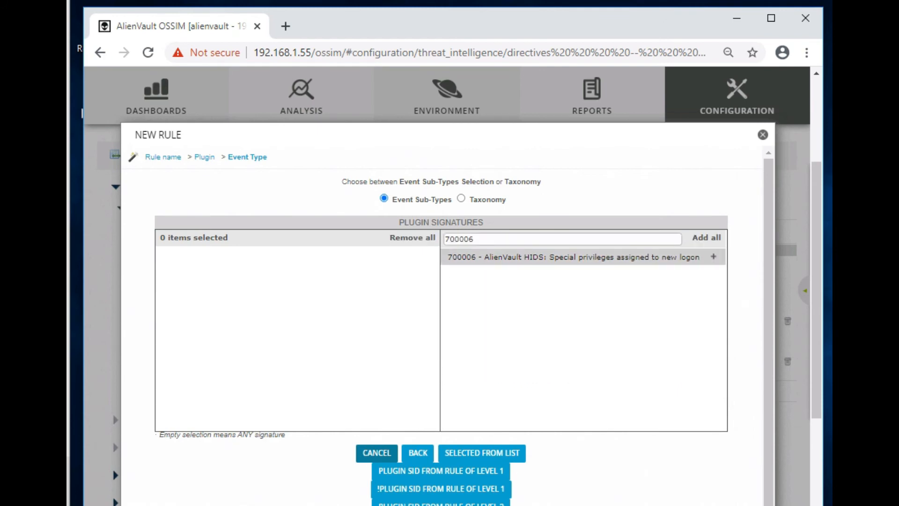
click(714, 256)
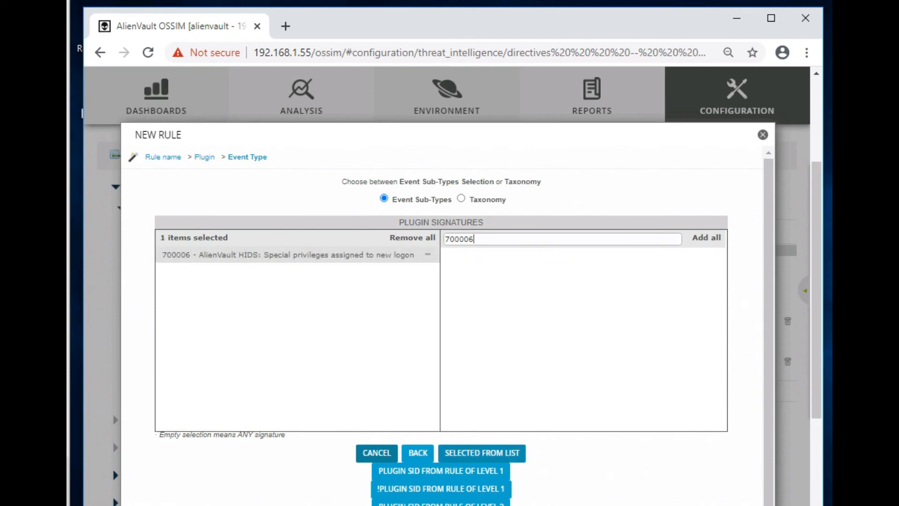
click(482, 453)
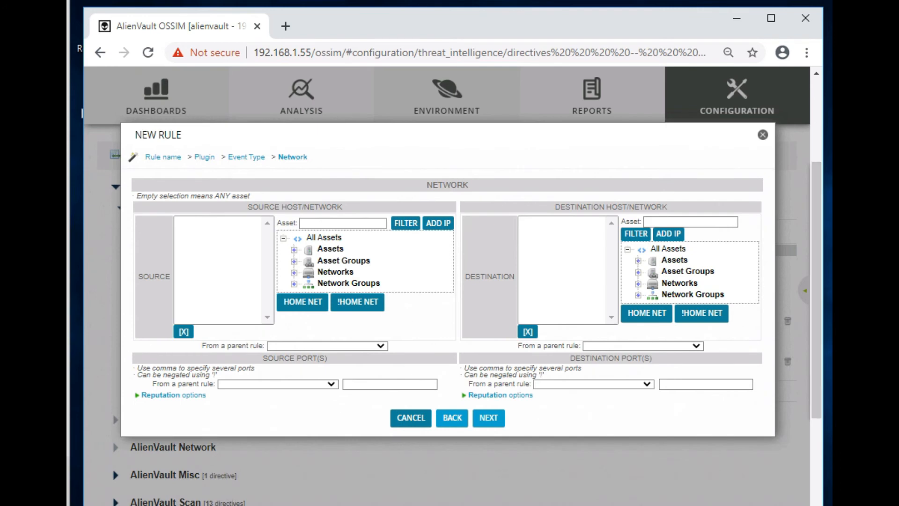
Set the Special privilege Rule's source to Source IP from level 1 and destination to Destination IP from level 1, and continue to reliability
click(327, 347)
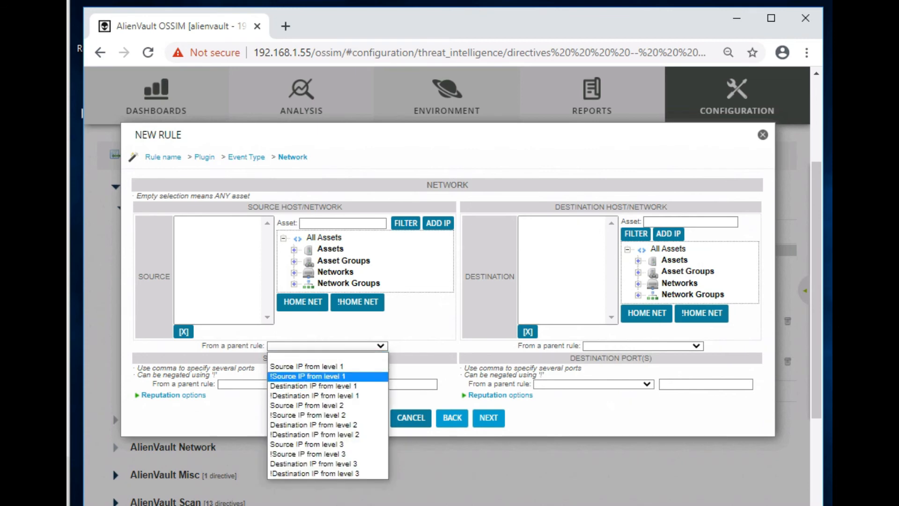
key(Return)
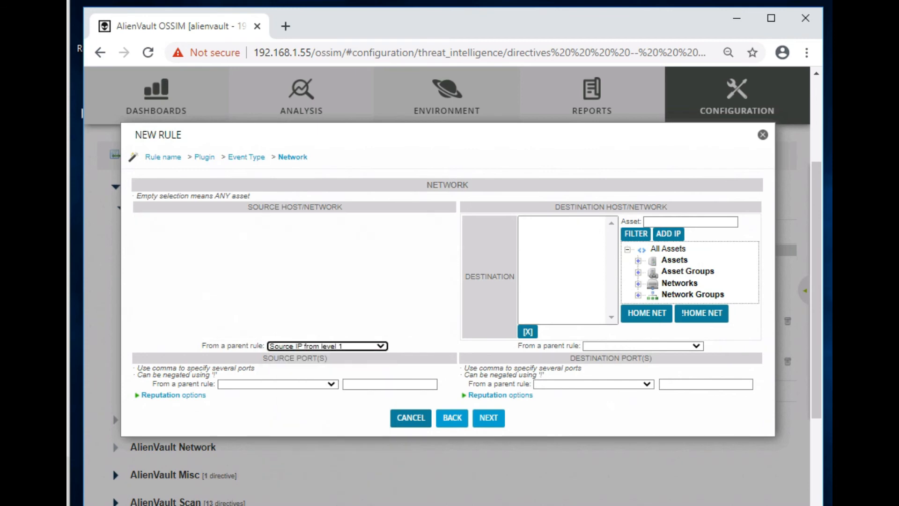
click(643, 346)
key(Down)
key(Return)
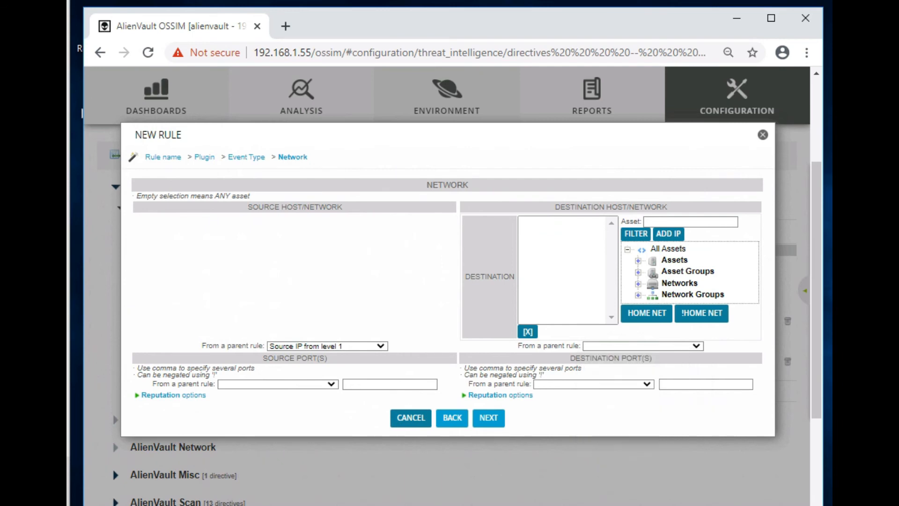
key(alt+Down)
key(Down)
key(Down)
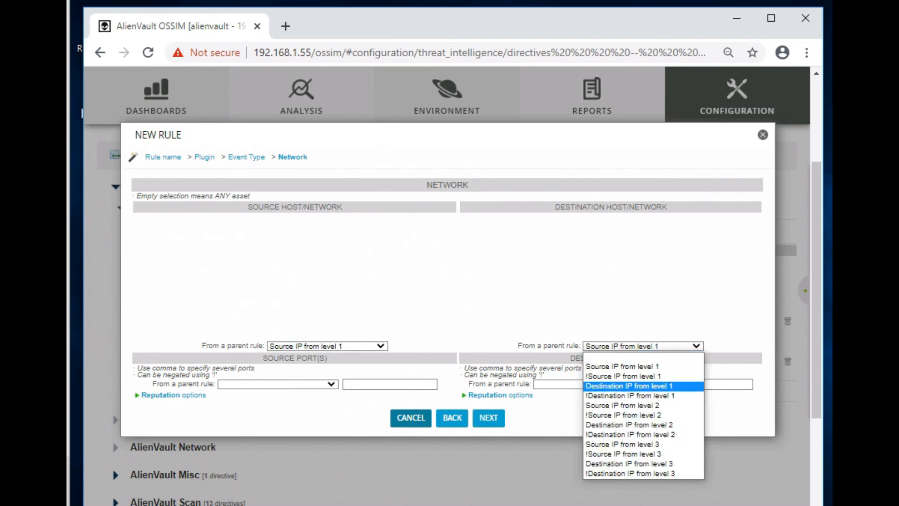
key(Return)
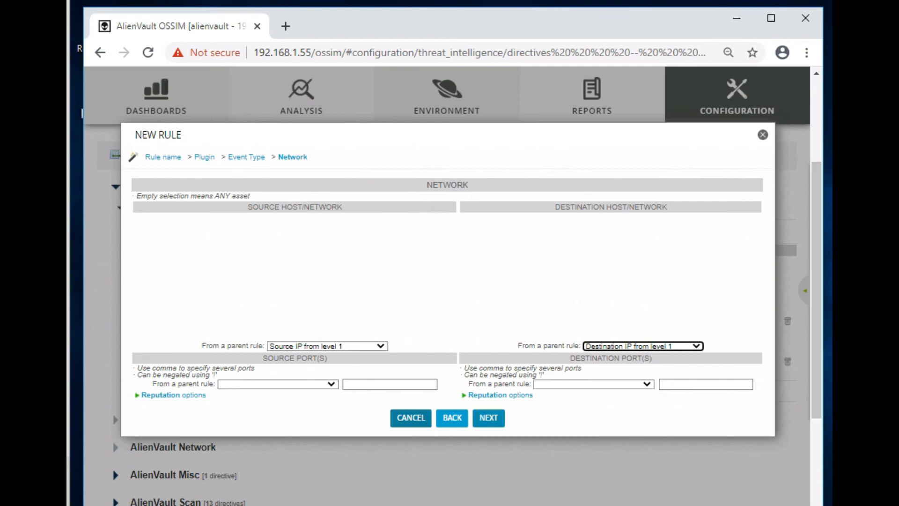
click(488, 417)
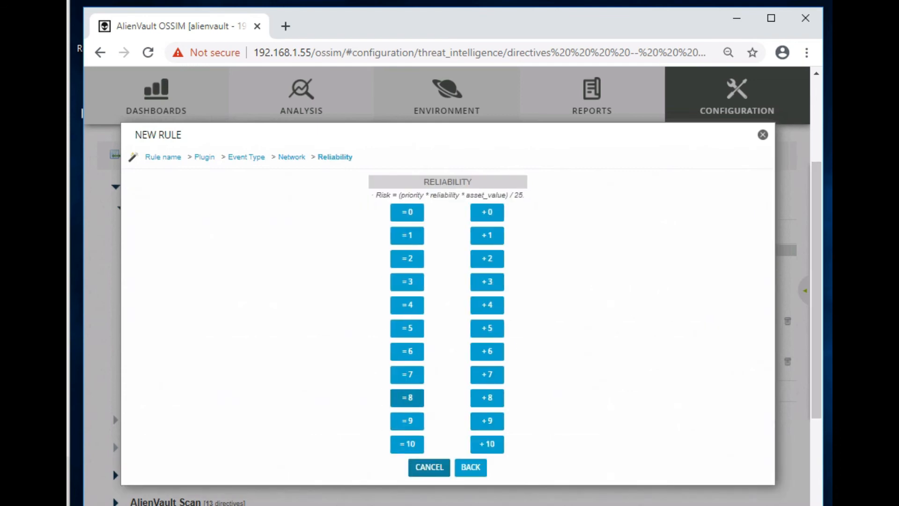
Set the Special privilege Rule's reliability to 8 and continue to occurrence with ANY protocol and an empty sensor selection
click(407, 398)
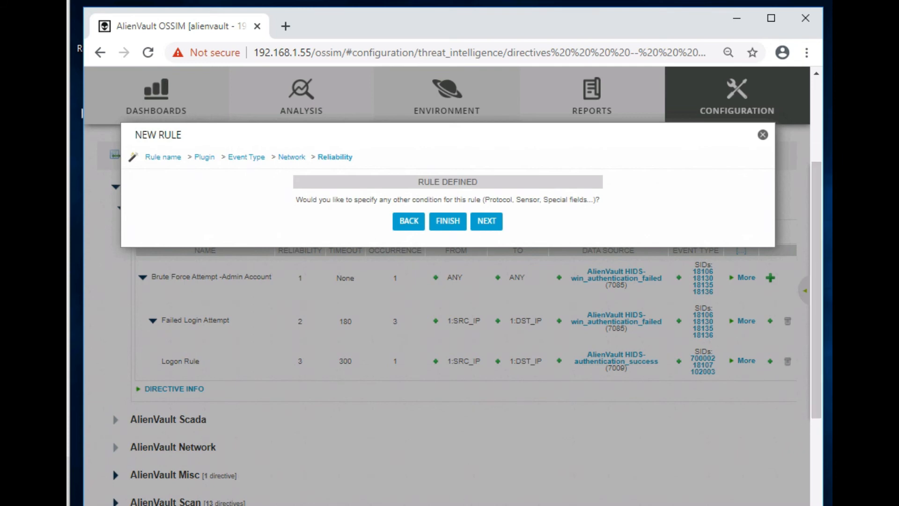
click(487, 221)
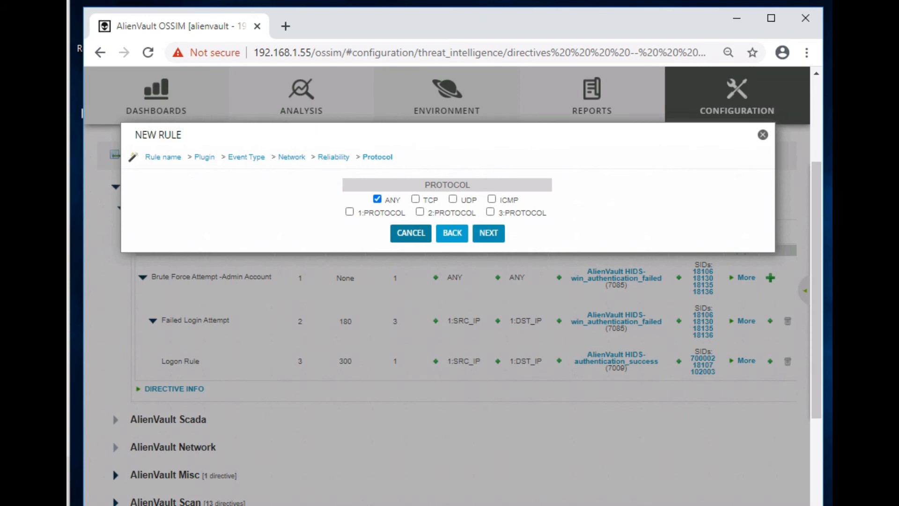
click(488, 234)
scroll(489, 234, down, 5)
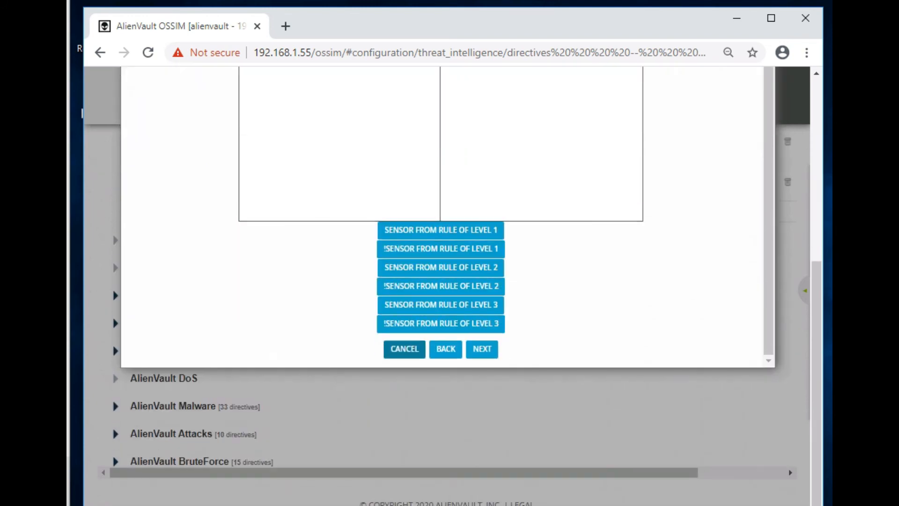
click(482, 349)
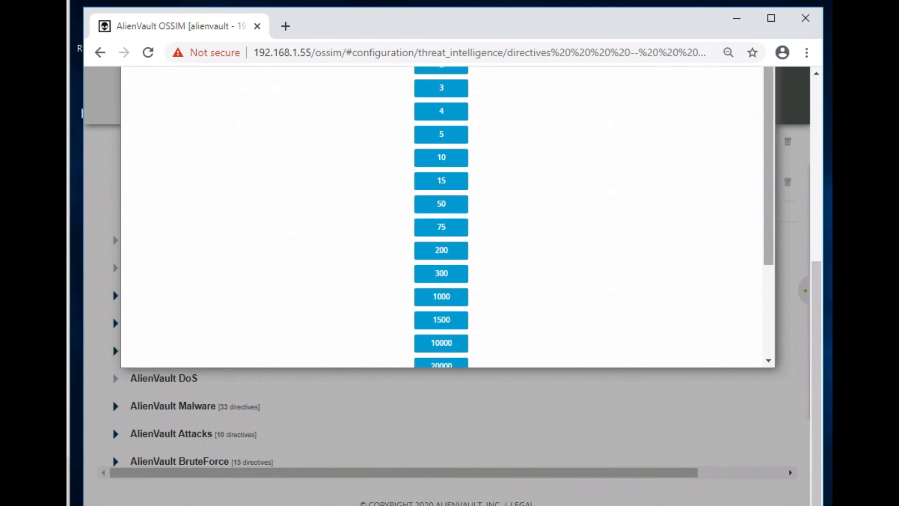
Set the Special privilege Rule's occurrence to 1, timeout to 600 seconds and sticky different to NONE, and continue to user data with the other fields empty
drag(768, 202, 768, 200)
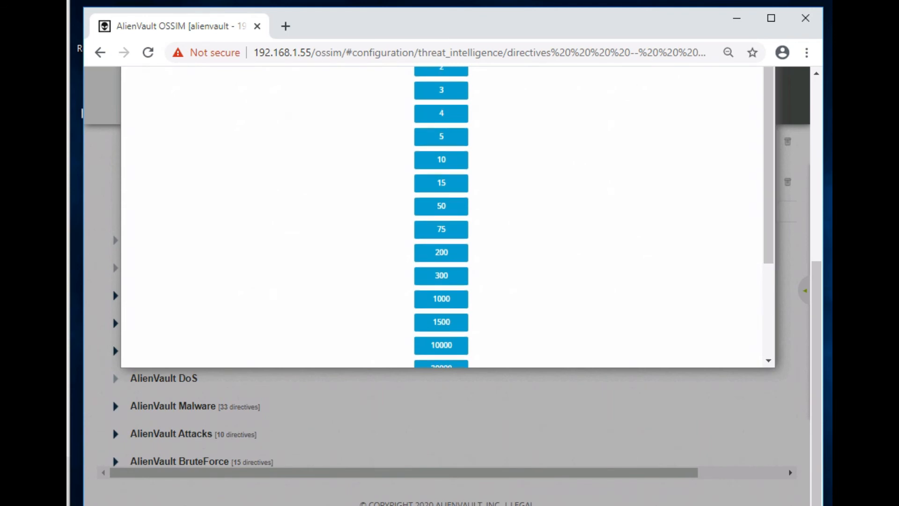
scroll(441, 281, up, 6)
scroll(441, 193, down, 4)
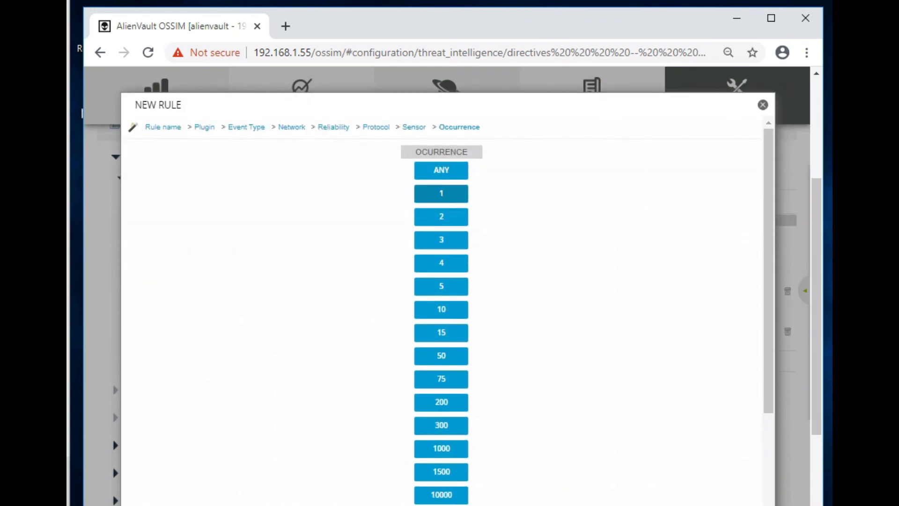
click(441, 193)
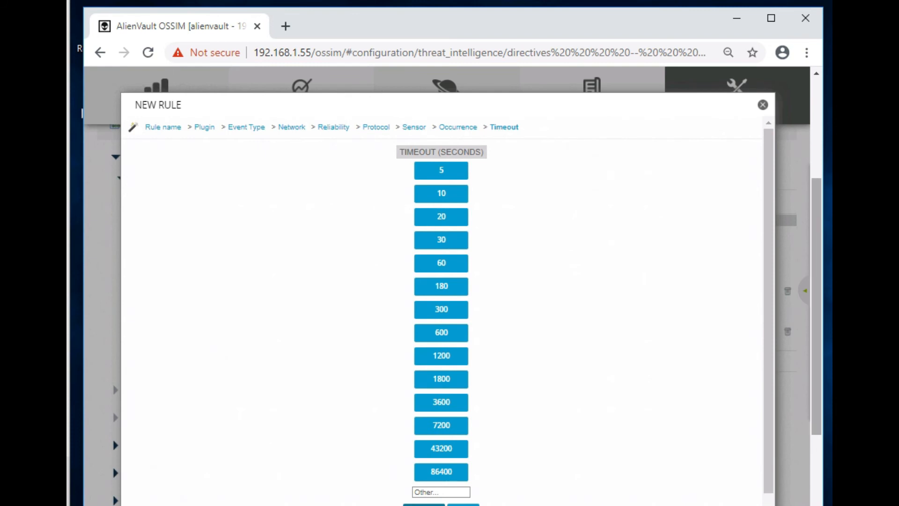
click(441, 332)
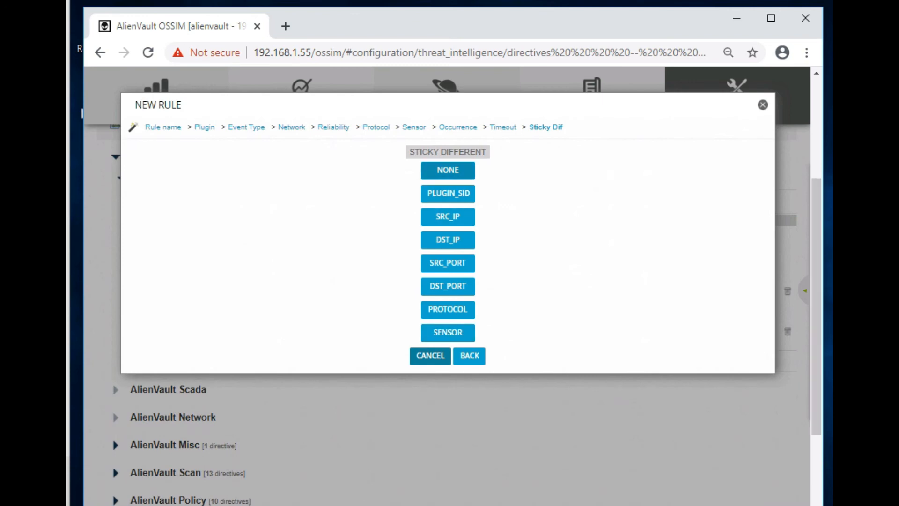
click(448, 170)
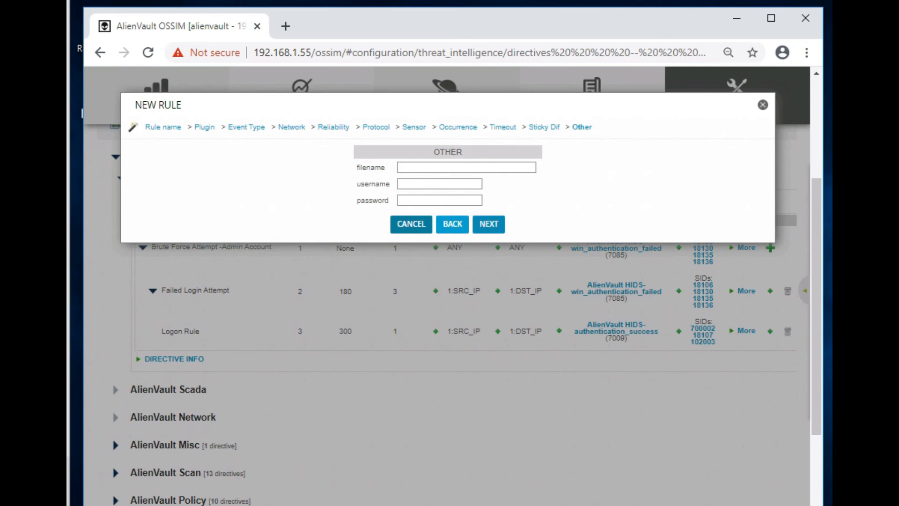
click(489, 224)
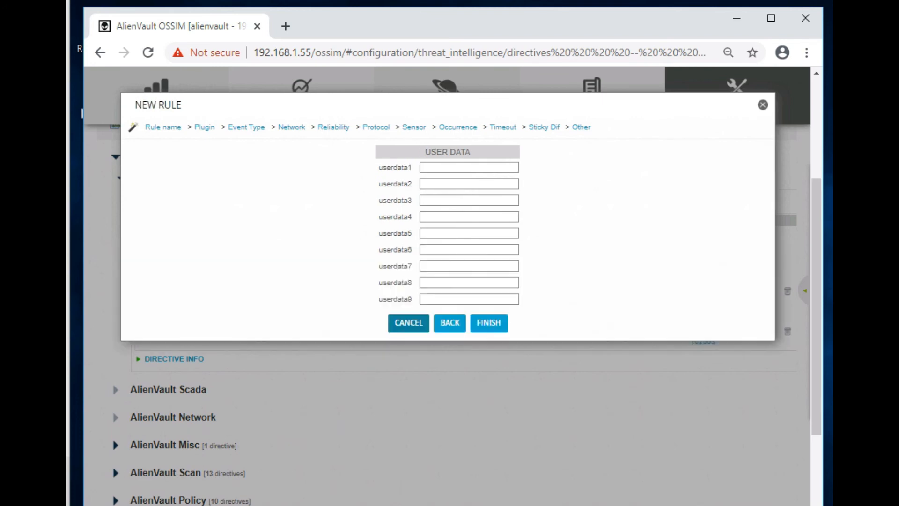
Finish the Special privilege Rule and reload all correlation directives, accepting the reset of current correlations
click(488, 322)
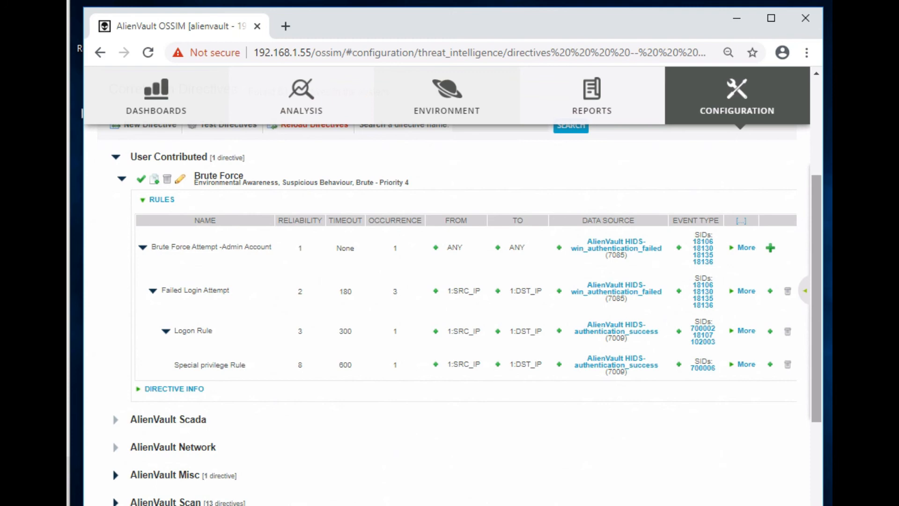
scroll(450, 281, up, 3)
click(309, 267)
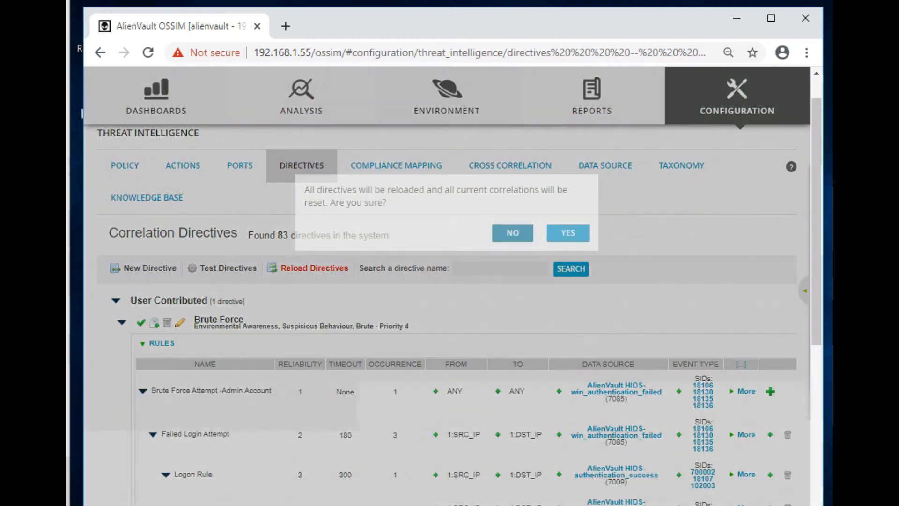
click(568, 232)
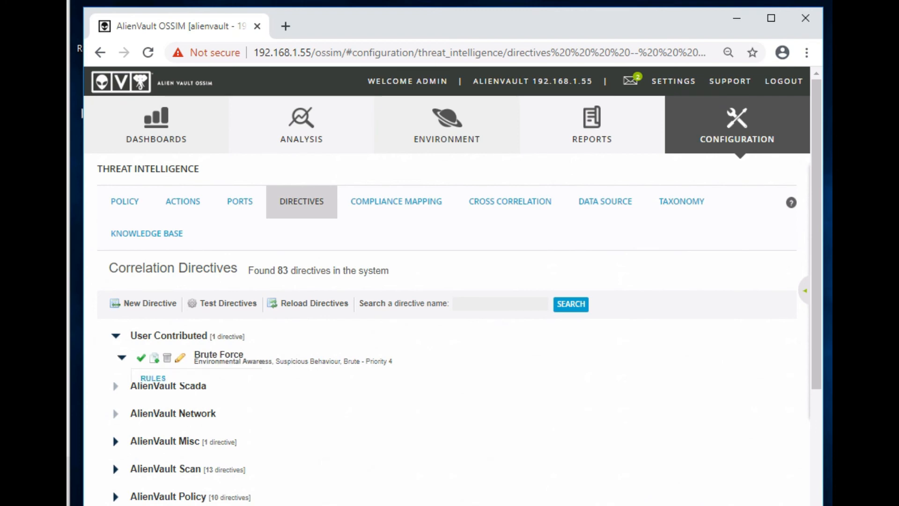
Expand the user-contributed Brute Force directive and review its rule levels
click(121, 358)
scroll(450, 314, down, 4)
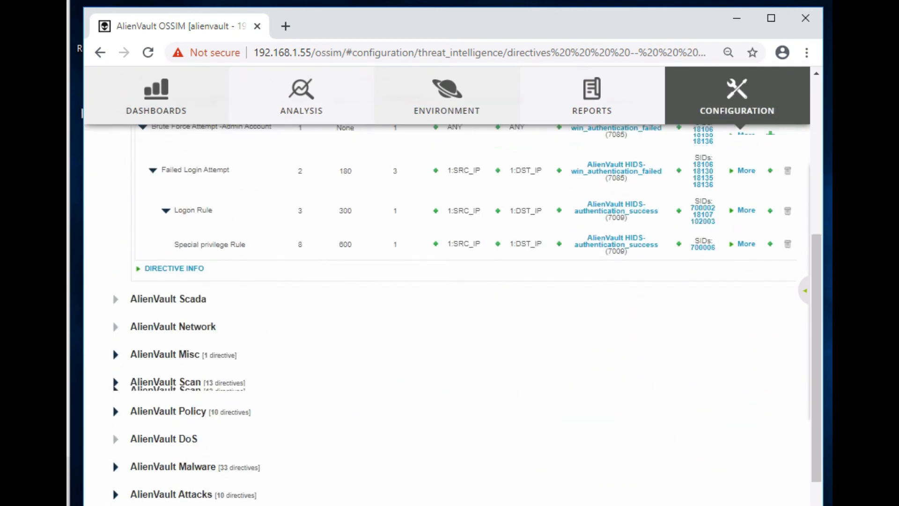
scroll(450, 314, up, 3)
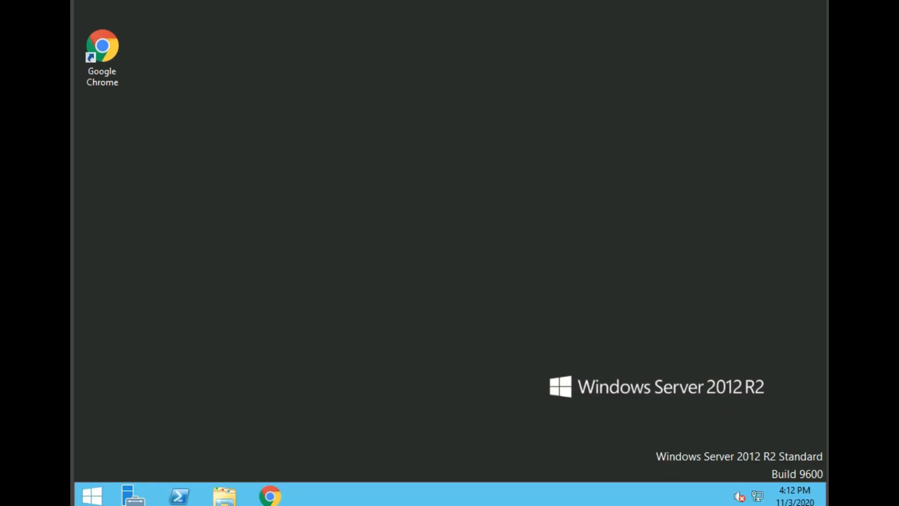
Switch to the Windows Server 2012 R2 machine and sign out of the Administrator account
click(92, 496)
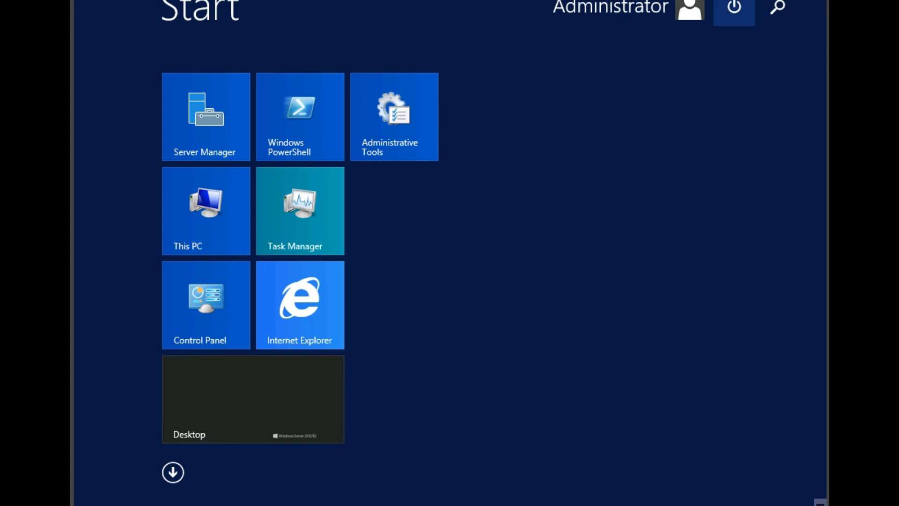
click(734, 7)
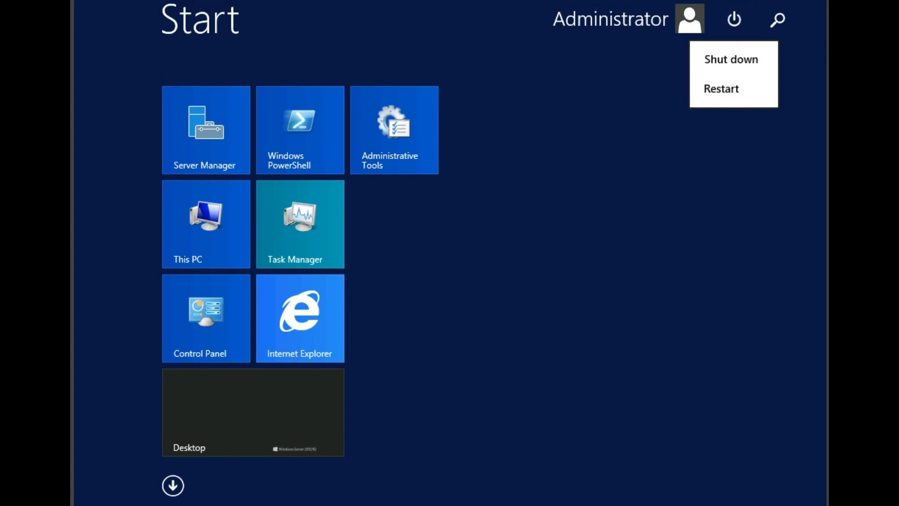
click(647, 60)
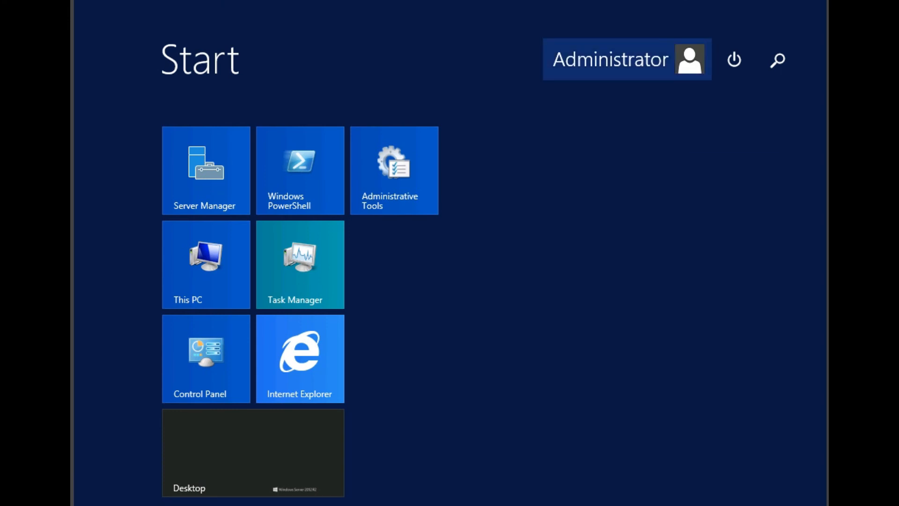
click(646, 60)
click(539, 130)
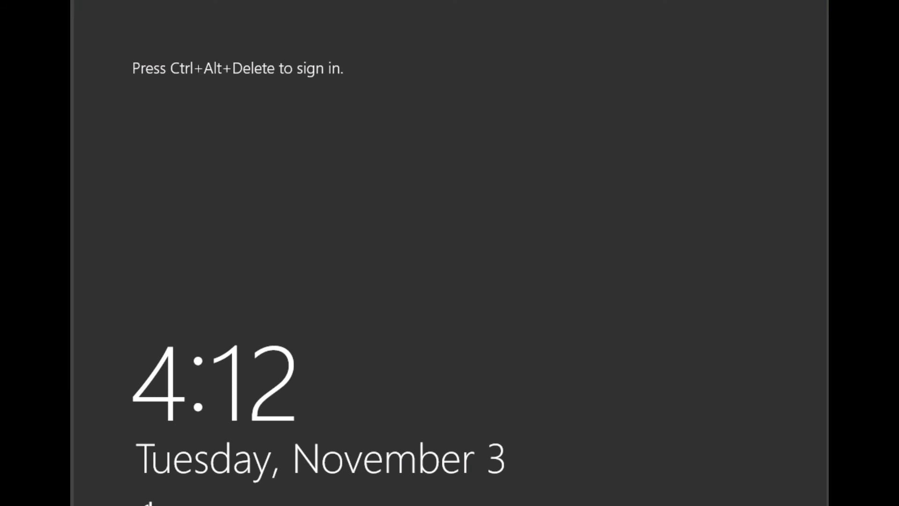
Try to sign in to the Windows Server as Administrator several times with incorrect passwords
key(ctrl+alt+Delete)
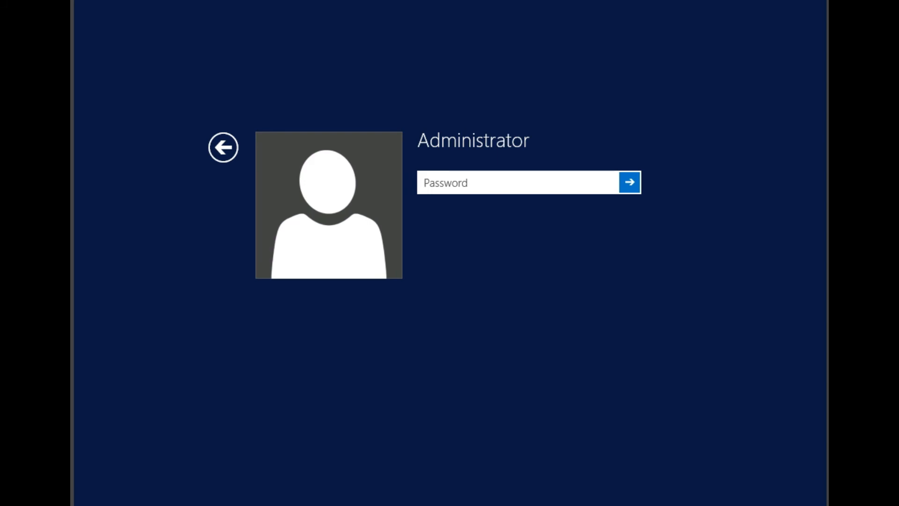
text(••••••••••••••)
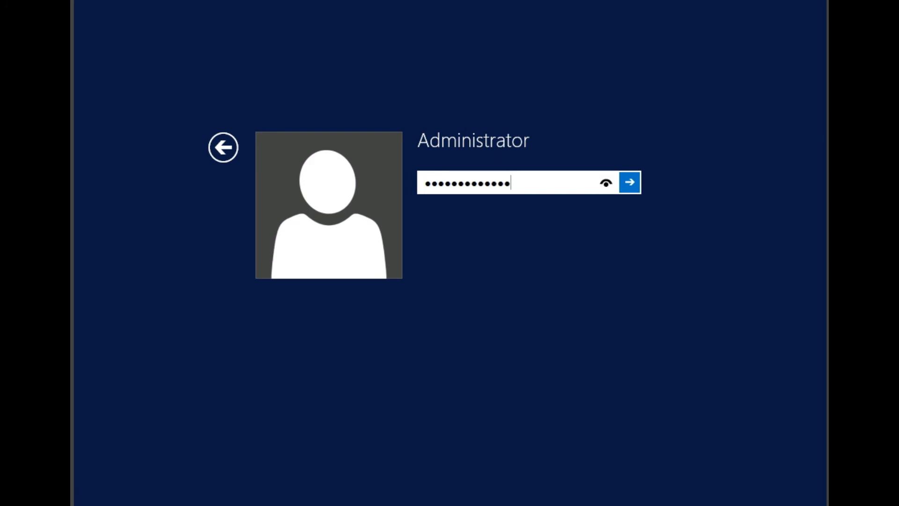
key(Return)
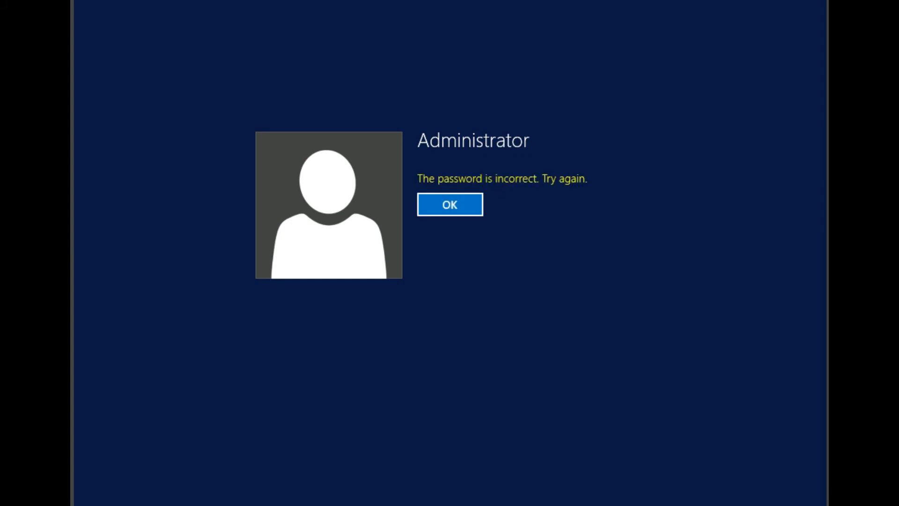
key(Return)
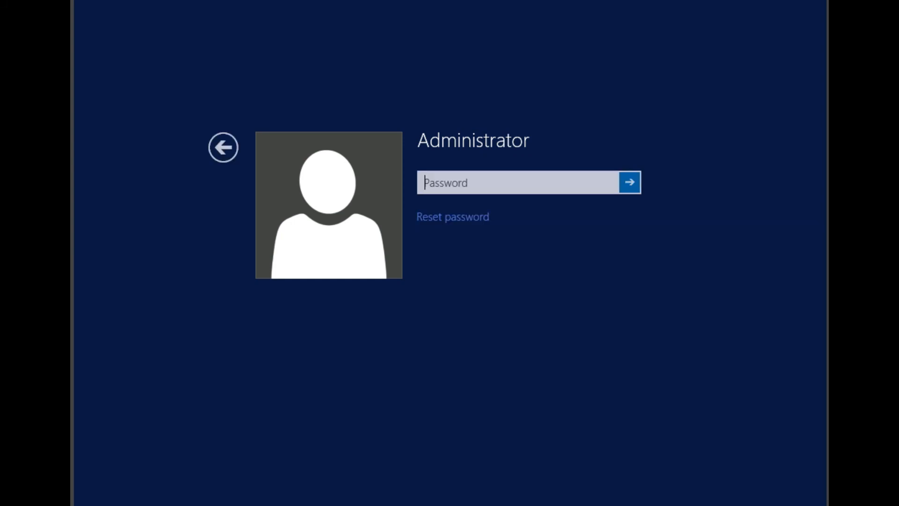
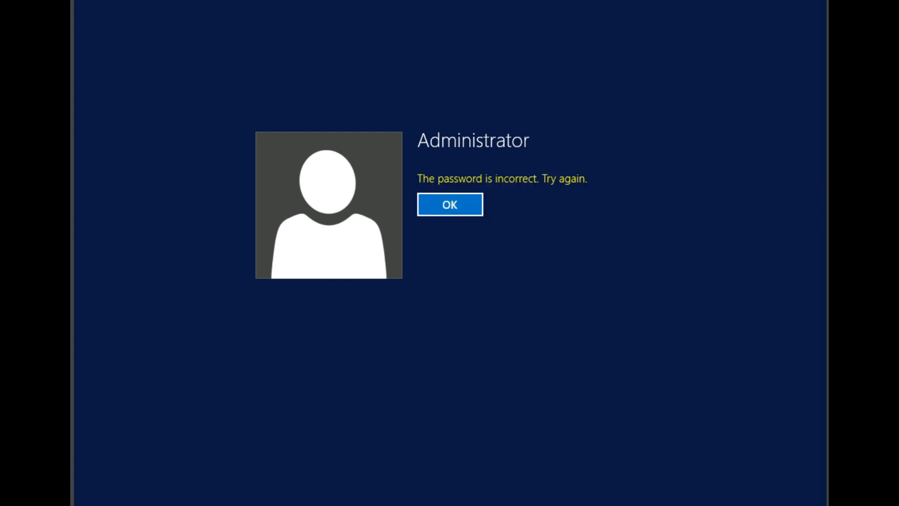
key(Return)
text(***********)
key(Return)
key(Return)
text(*******)
key(Return)
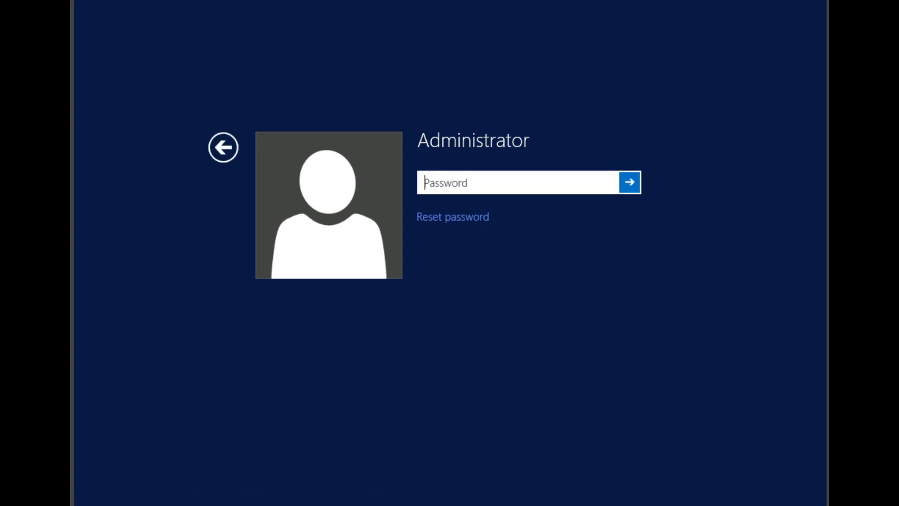
Sign in to the Windows Server as Administrator with the correct account password
text(••••••••)
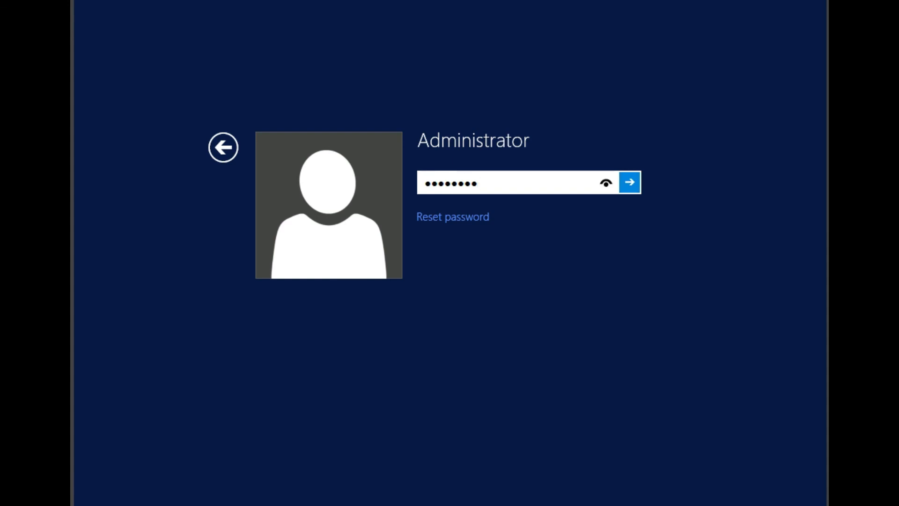
click(630, 182)
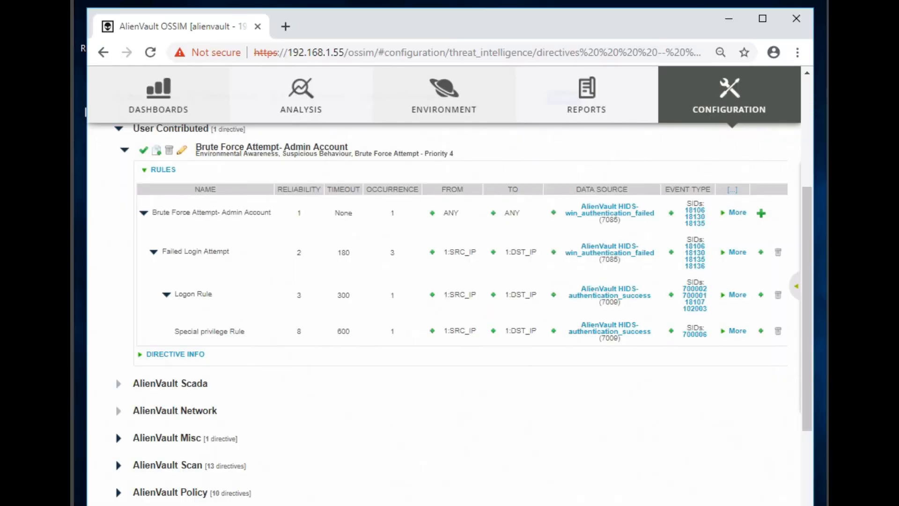
Switch back to AlienVault OSSIM, open the Alarms list and examine the Environmental Awareness graph and the Brute Force Attempt alarm
mouse_move(301, 96)
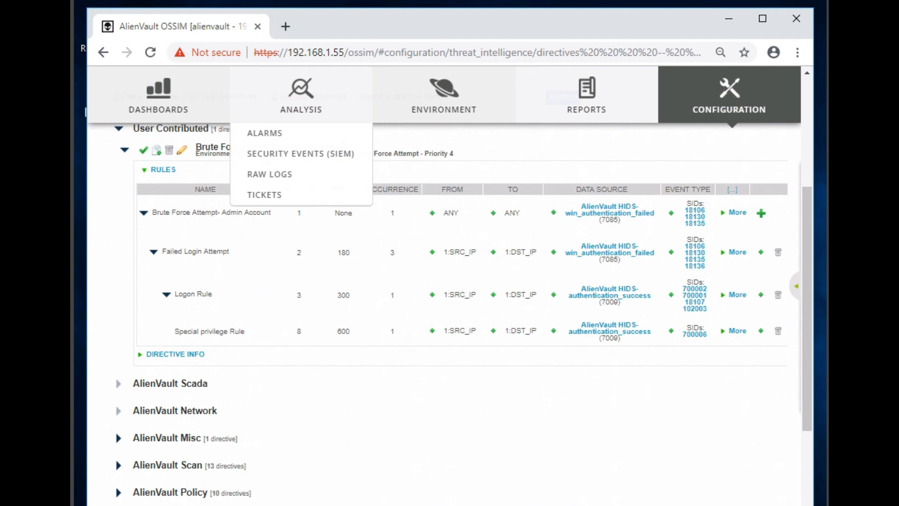
click(265, 134)
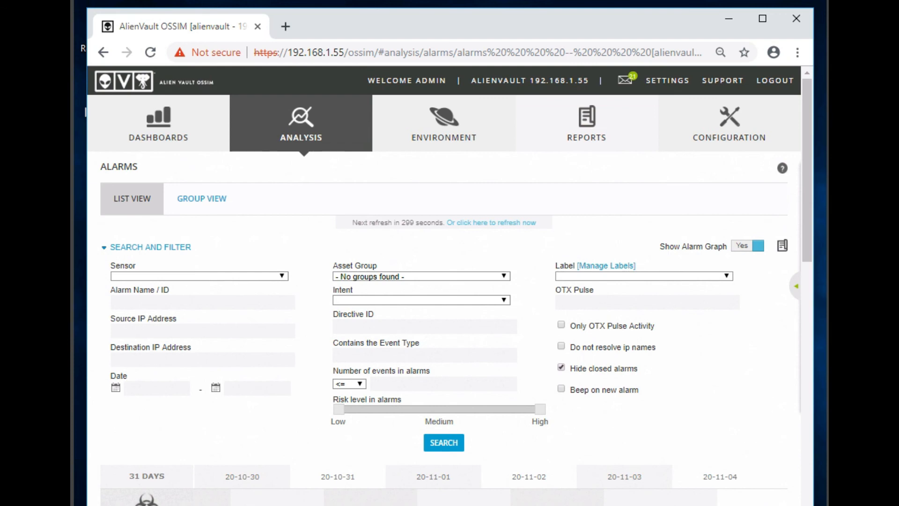
scroll(532, 416, down, 10)
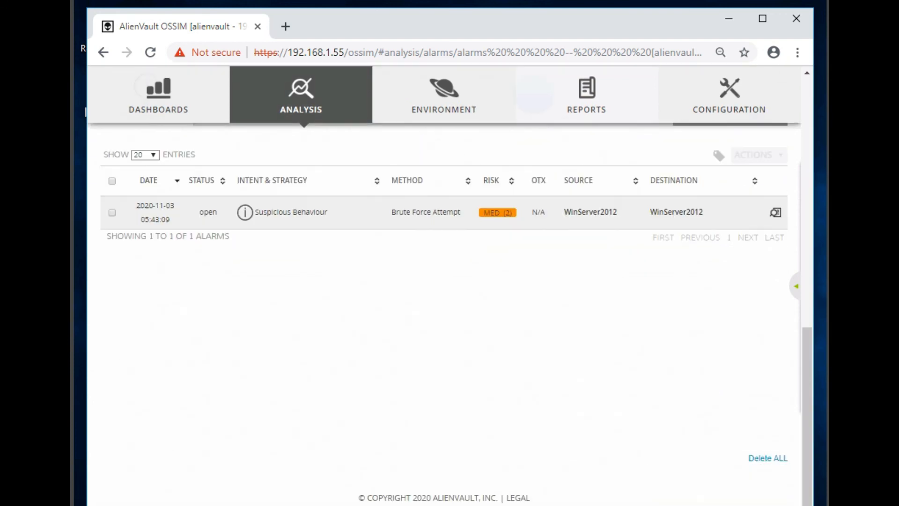
scroll(444, 319, up, 6)
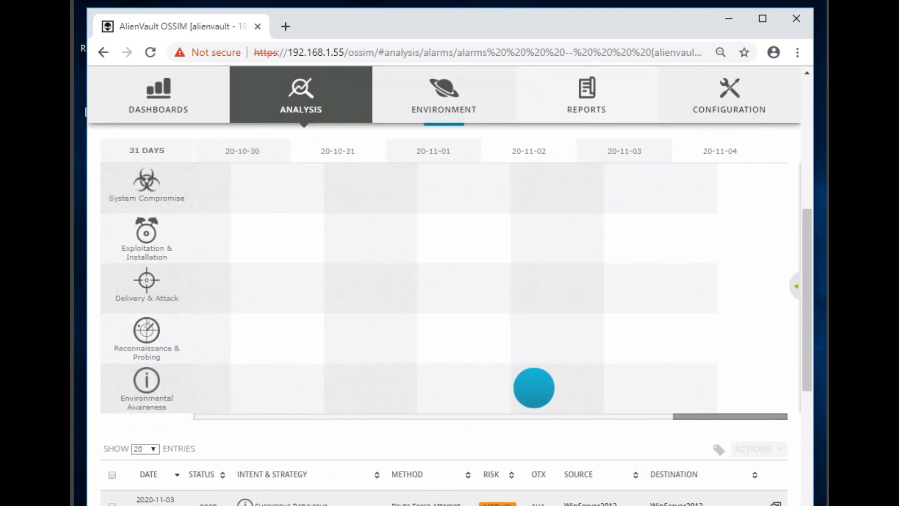
mouse_move(534, 388)
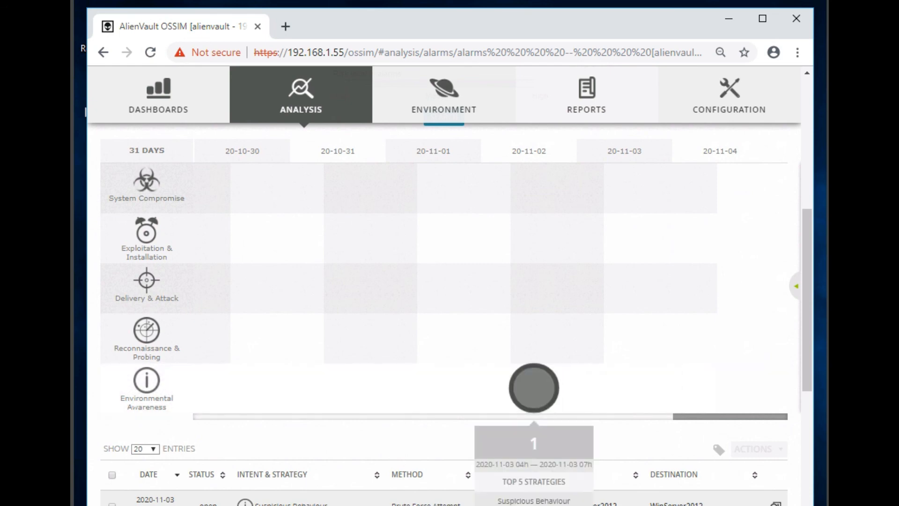
scroll(534, 387, down, 4)
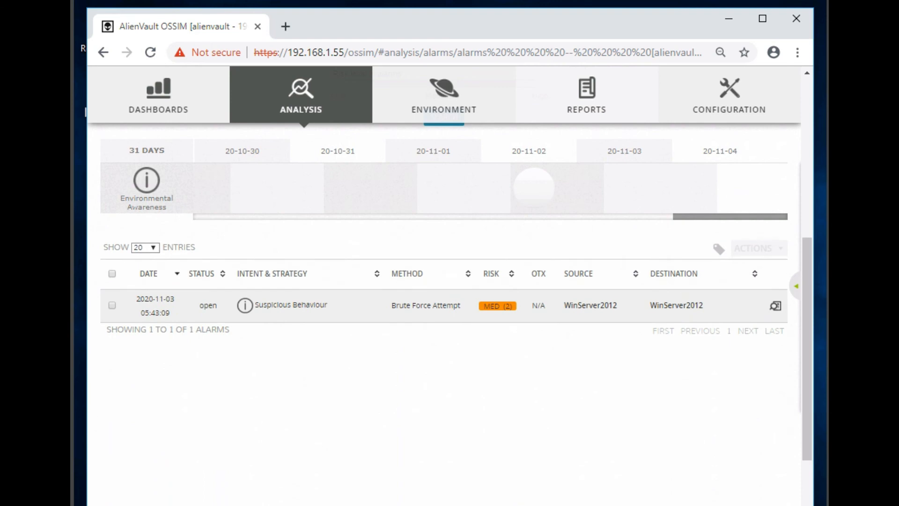
scroll(534, 387, down, 2)
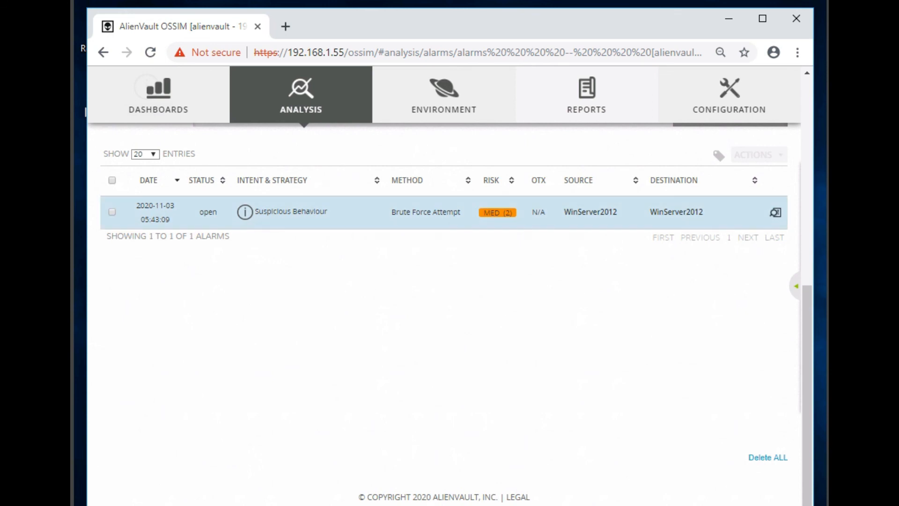
Open the full details of the Brute Force Attempt alarm for WinServer2012 and review its source, destination and events
click(444, 212)
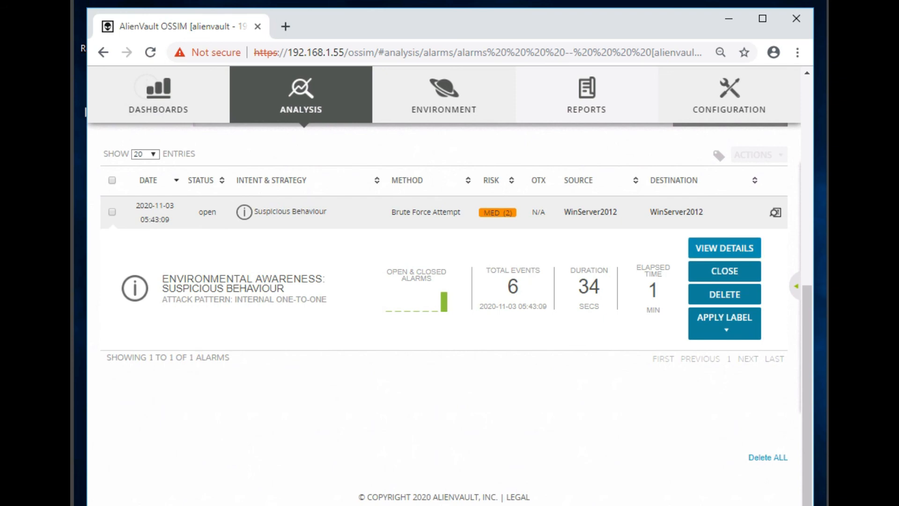
click(724, 249)
scroll(444, 314, down, 5)
scroll(444, 313, down, 1)
scroll(443, 314, up, 7)
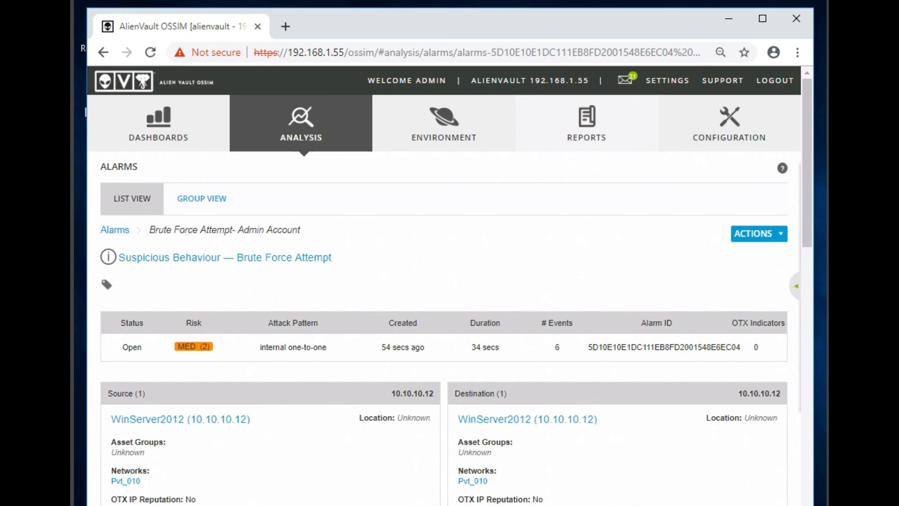
Create a ticket from the Brute Force Attempt- Admin Account alarm, assigned to the non-admin user, with priority 2 and type Anomalies
click(754, 233)
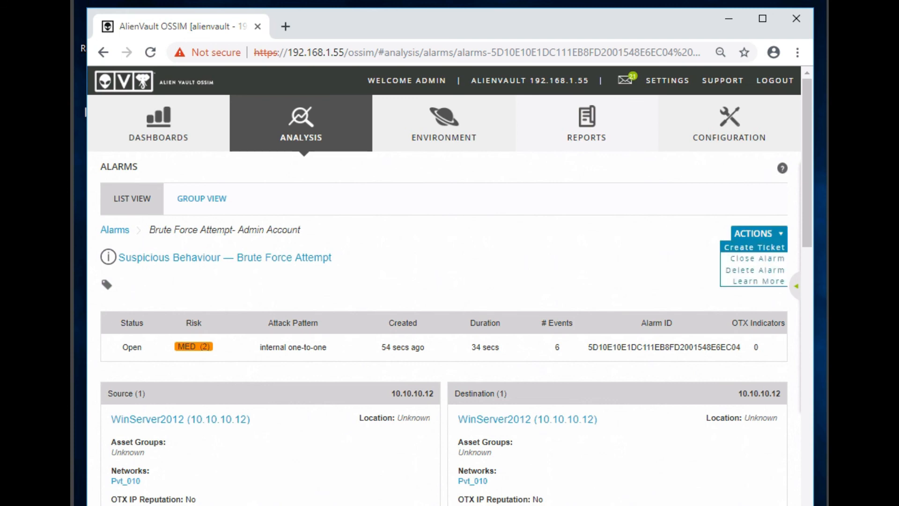
click(754, 247)
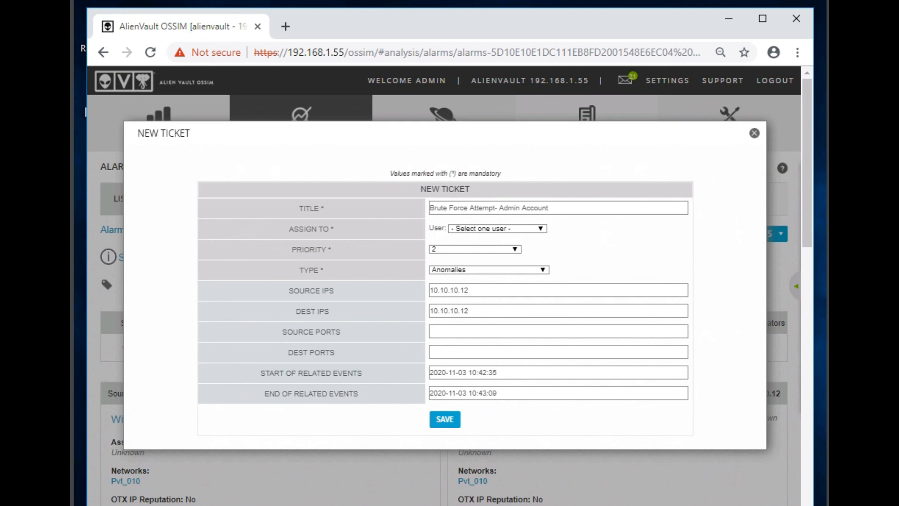
click(497, 229)
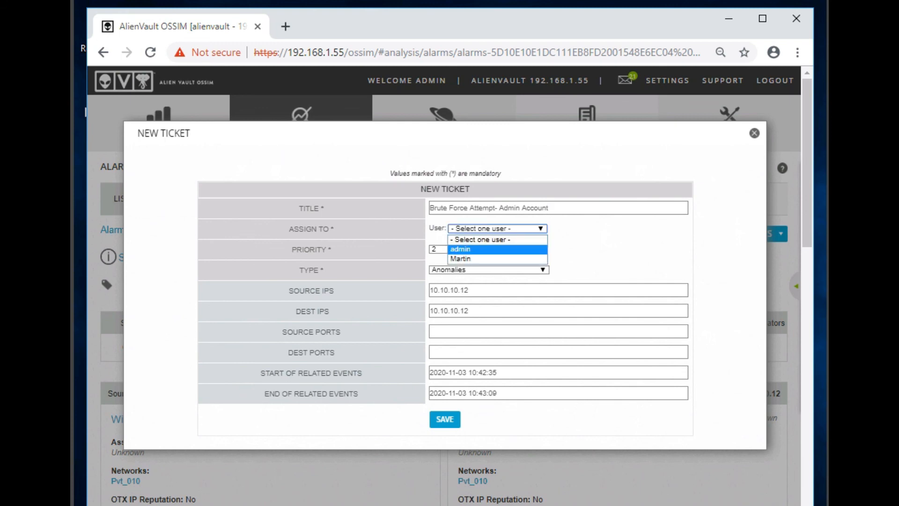
click(460, 258)
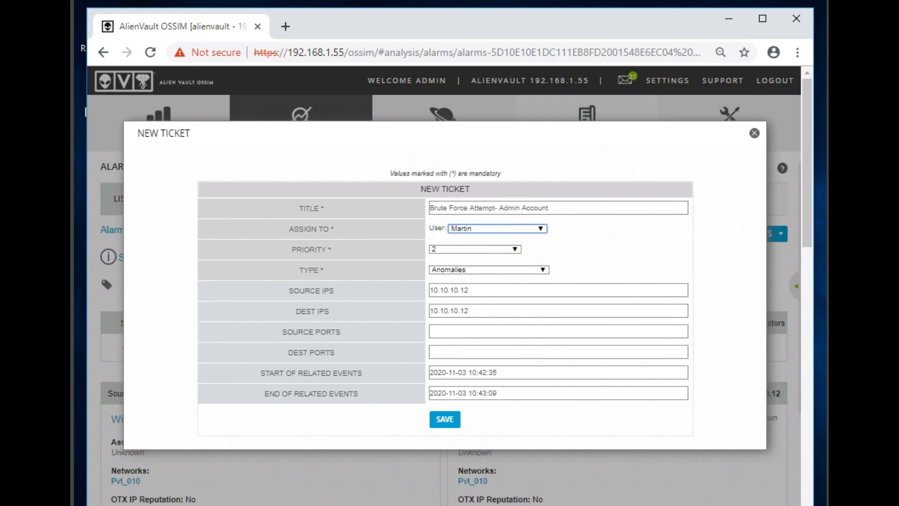
click(444, 419)
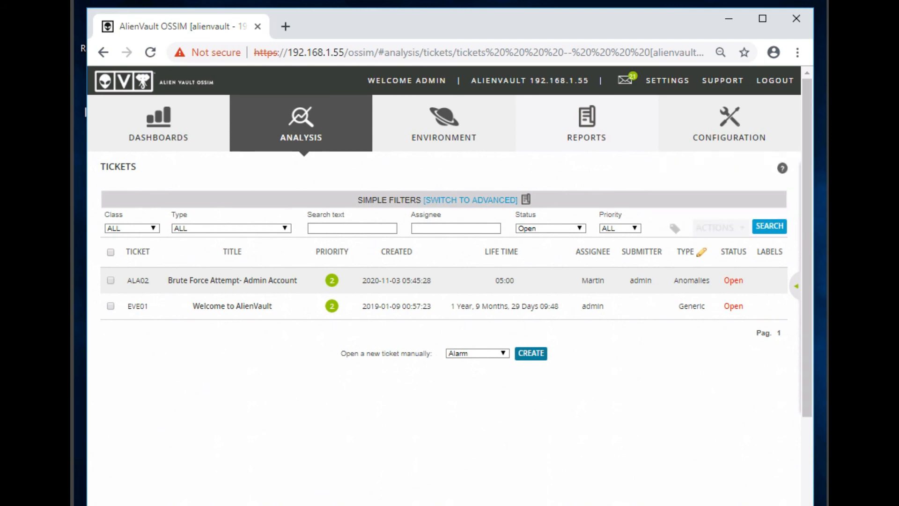
Log out of the admin account and log in with the ticket assignee's username and account password
click(775, 81)
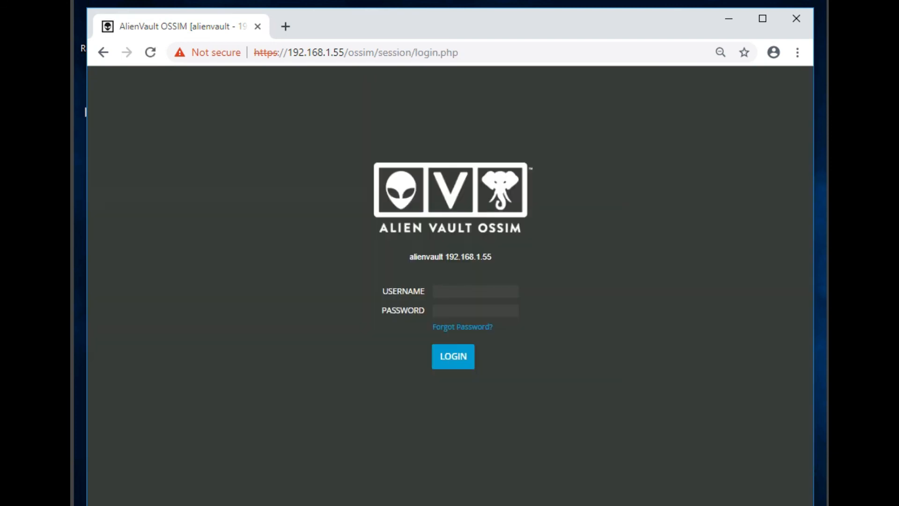
text(m)
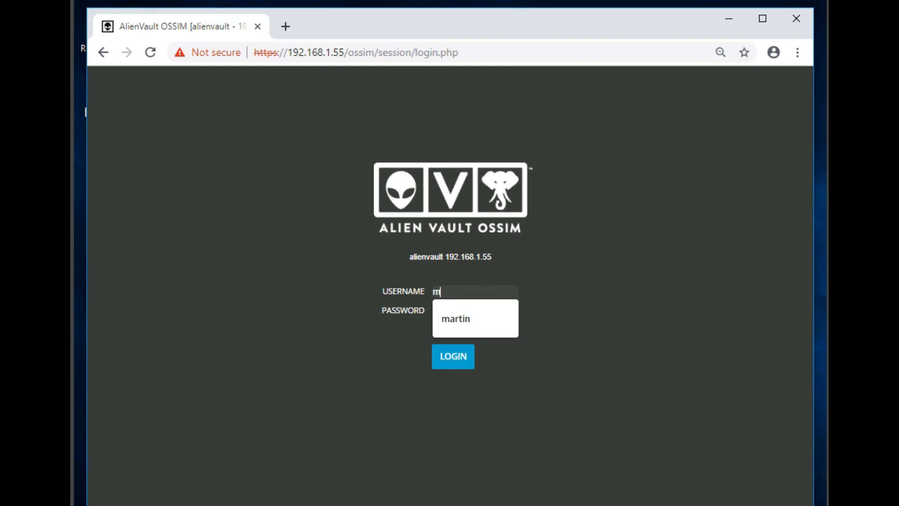
text(ar)
key(Down)
key(Return)
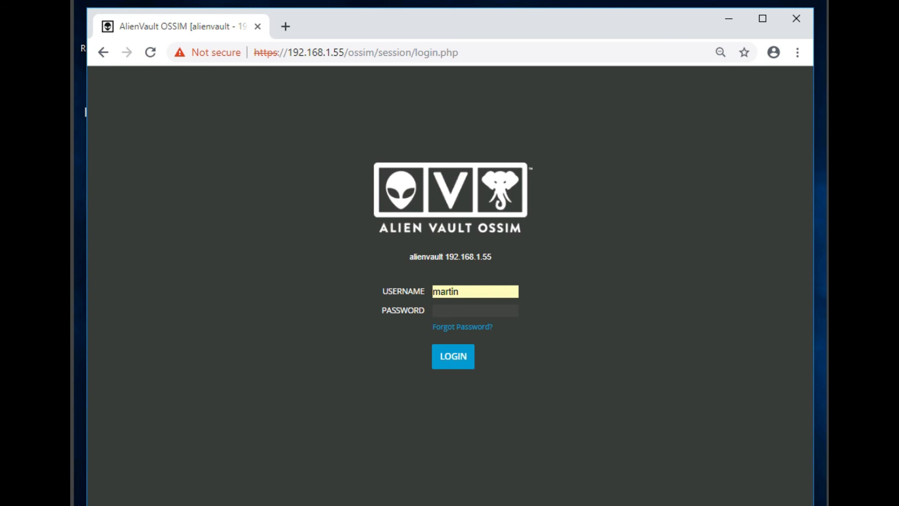
text(••••)
key(Return)
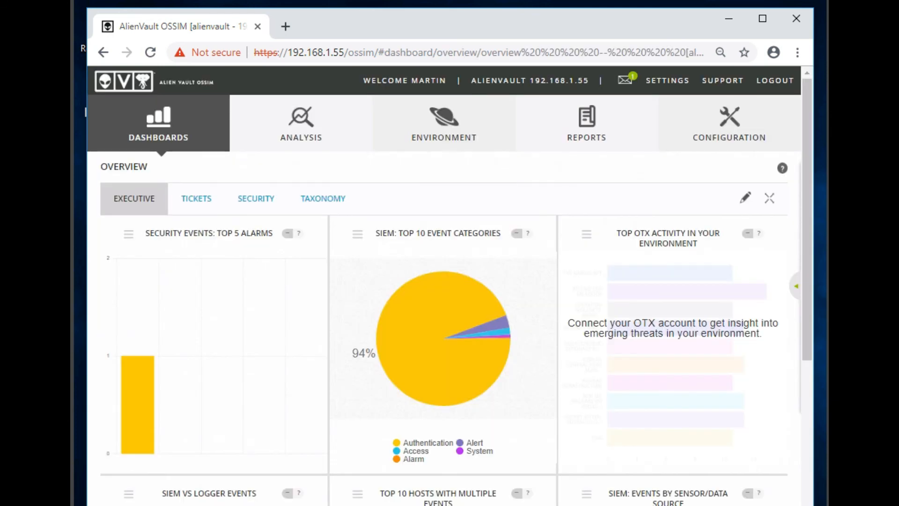
Open the Brute Force Attempt- Admin Account ticket from the ticket list and review its details and notes
mouse_move(301, 122)
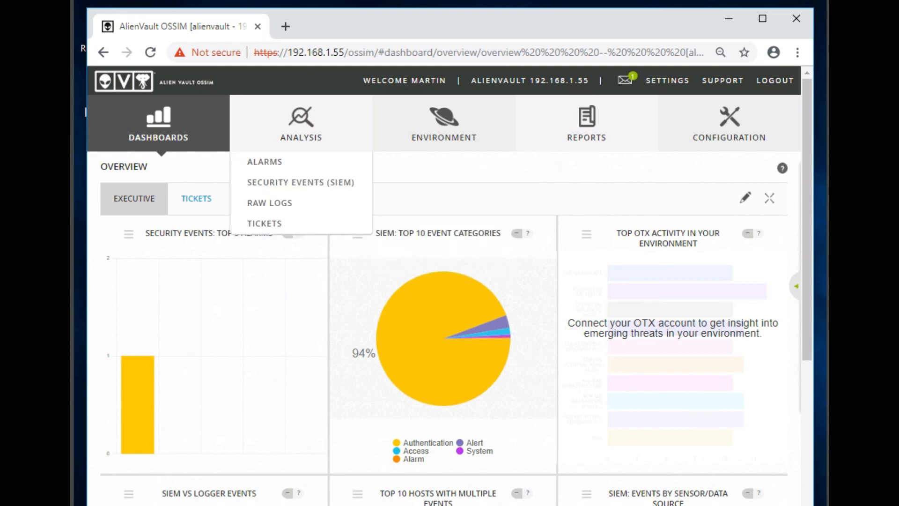
click(264, 223)
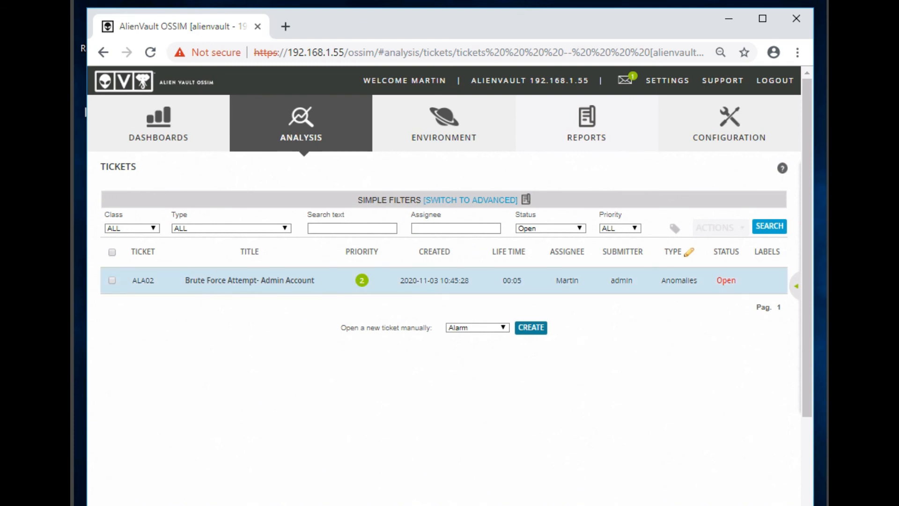
click(249, 280)
scroll(444, 281, down, 5)
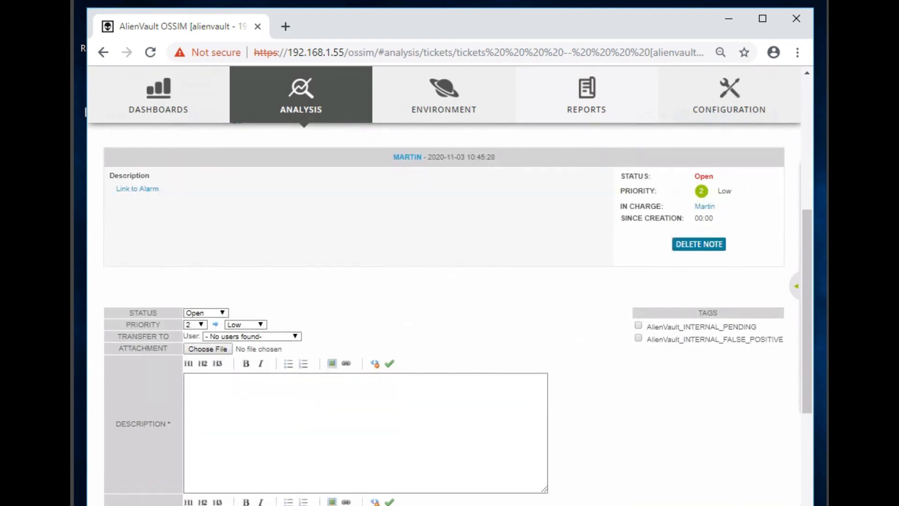
scroll(444, 281, up, 5)
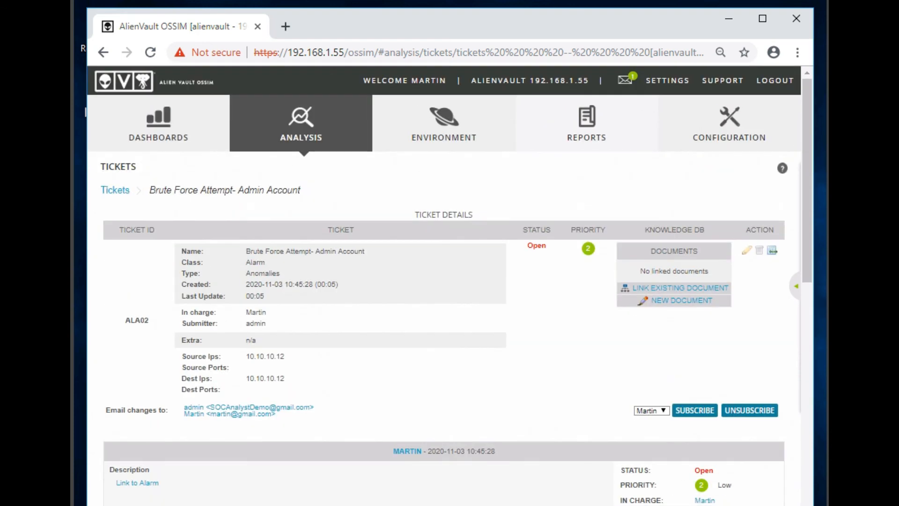